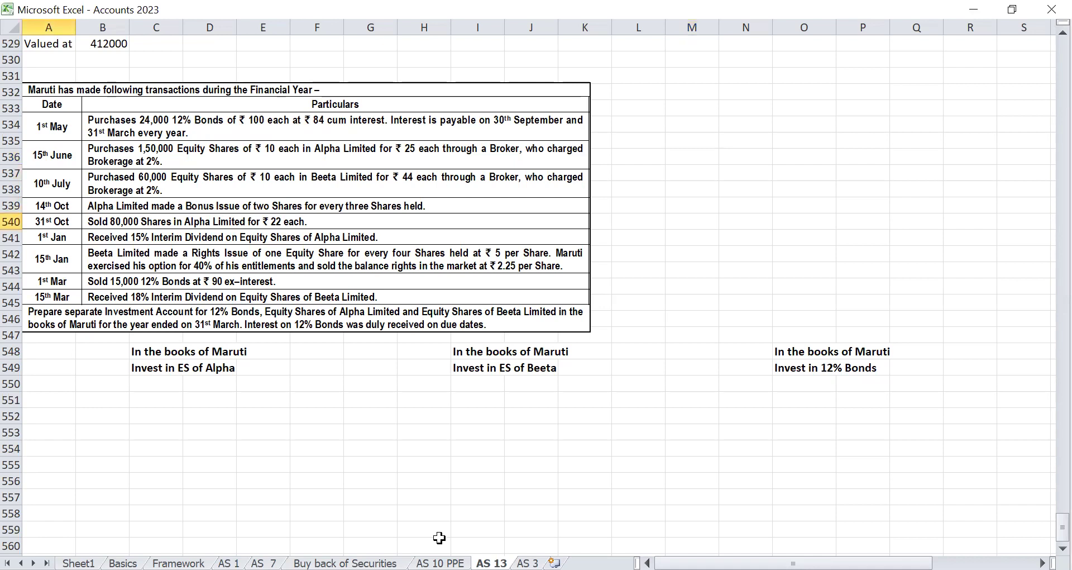
left_click(369, 444)
key("Left")
key("Left")
key("Left")
key("Left")
key("Left")
key("Left")
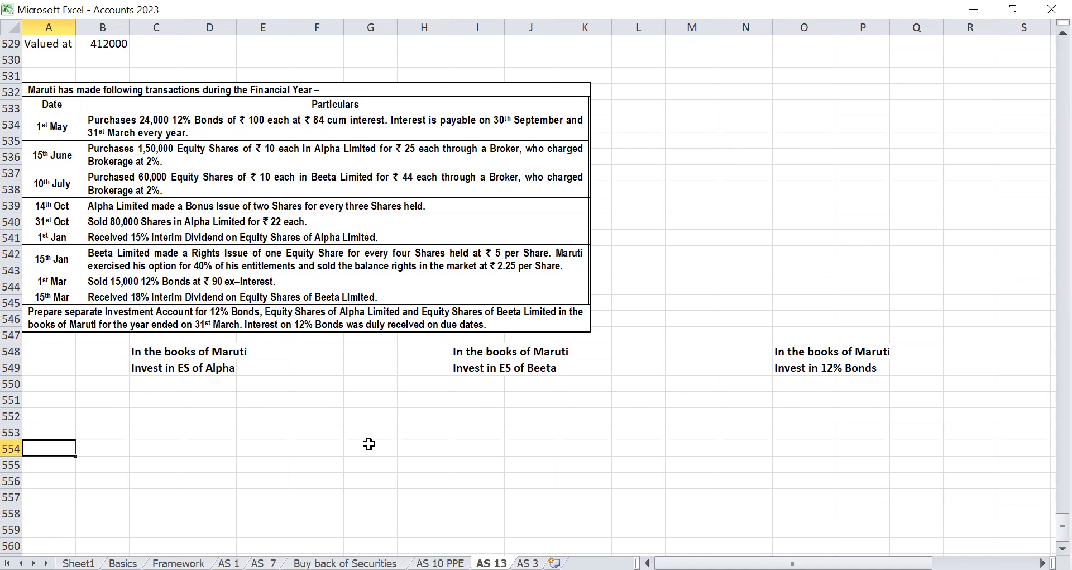
Step: Move the two heading lines of the 12% Bonds account from O548:O549 to C555:C556
key("Up")
key("Right")
key("Right")
key("Right")
key("Right")
key("Right")
key("Right")
key("Right")
key("Right")
key("Right")
key("Right")
key("Right")
key("Right")
key("Right")
key("Right")
key("Up")
key("Up")
key("Up")
key("Up")
key("Up")
key("shift+Down")
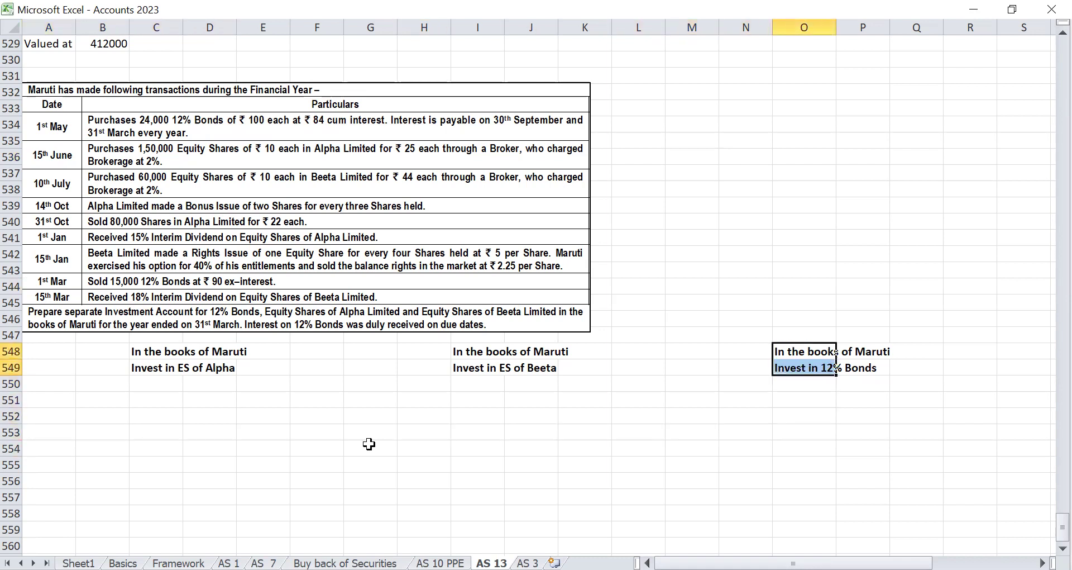
key("ctrl+c")
key("Down")
key("Down")
key("Down")
key("Down")
key("Down")
key("Home")
key("Down")
key("Right")
key("Right")
key("Down")
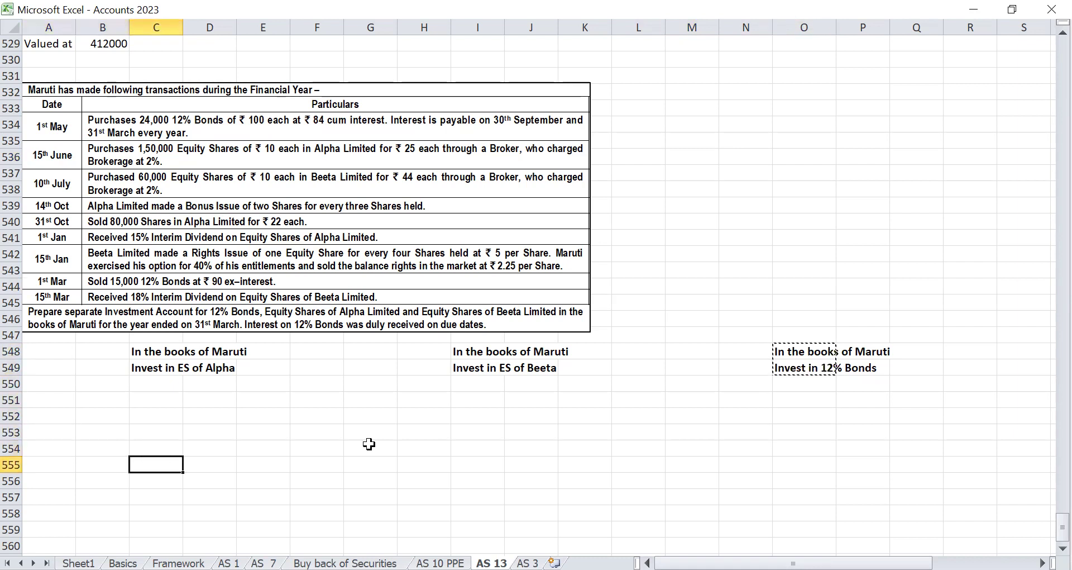
key("ctrl+v")
Step: Enter the column headings Date, Part, No., Int and Amount in A557:E557 under the 12% Bonds title
key("Down")
key("Down")
key("Home")
type("Date")
key("Tab")
type("Par")
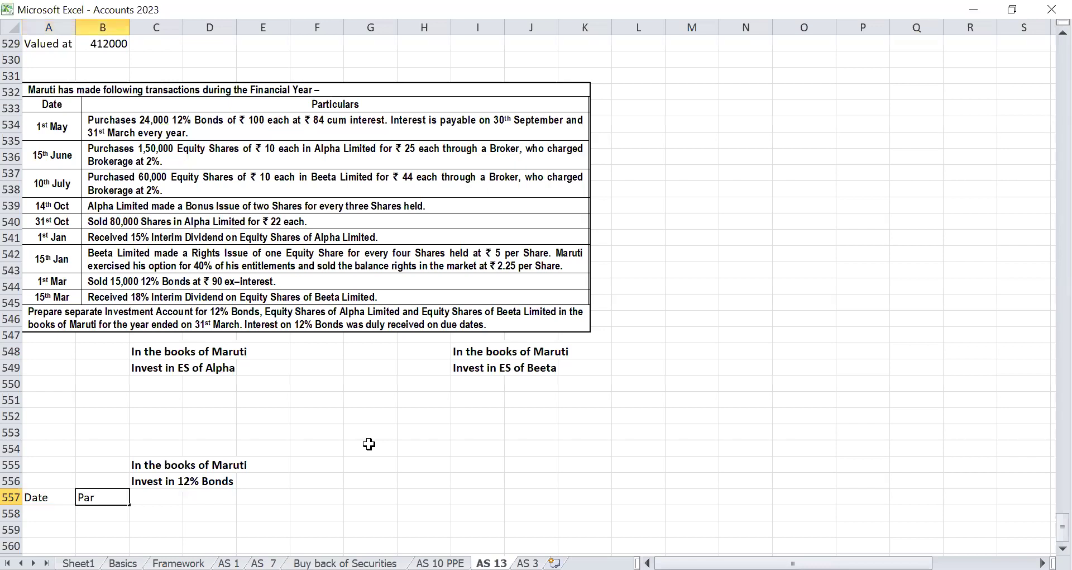
type("t")
key("Tab")
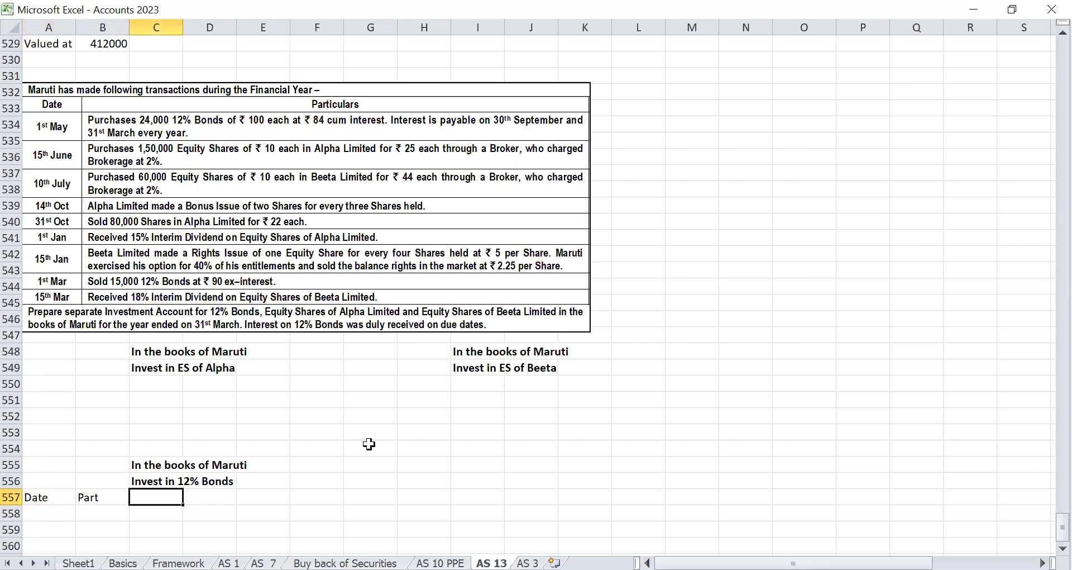
type("No. on")
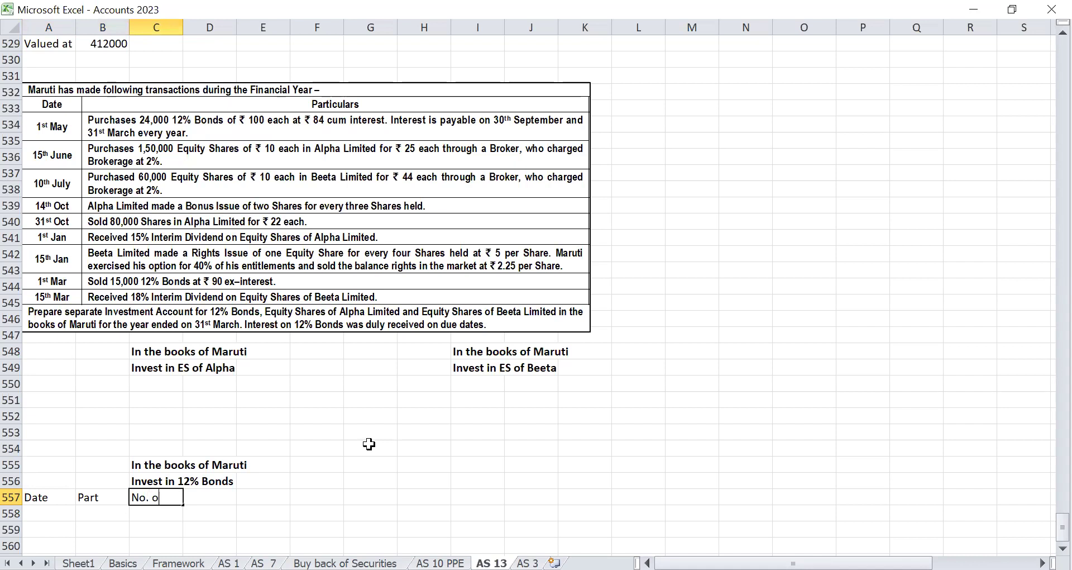
key("BackSpace")
key("BackSpace")
key("Tab")
type("Int")
key("Tab")
type("Amount")
key("Return")
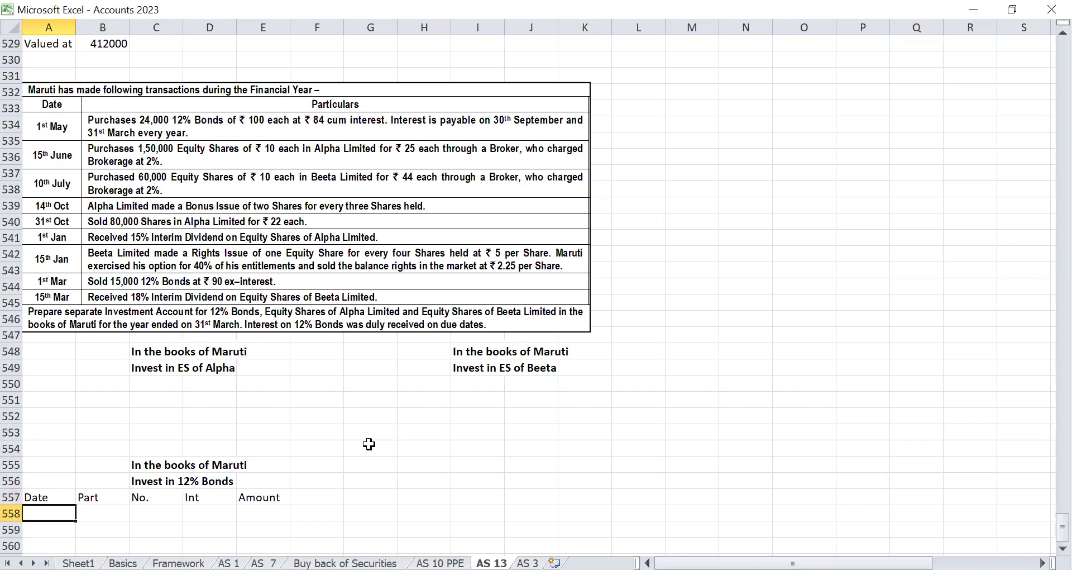
Step: Bold the headings in A557:E557 and copy them to F557:J557 for the credit side of the account
key("Up")
key("ctrl+shift+Right")
key("ctrl+c")
key("Right")
key("Right")
key("Right")
key("Right")
key("Right")
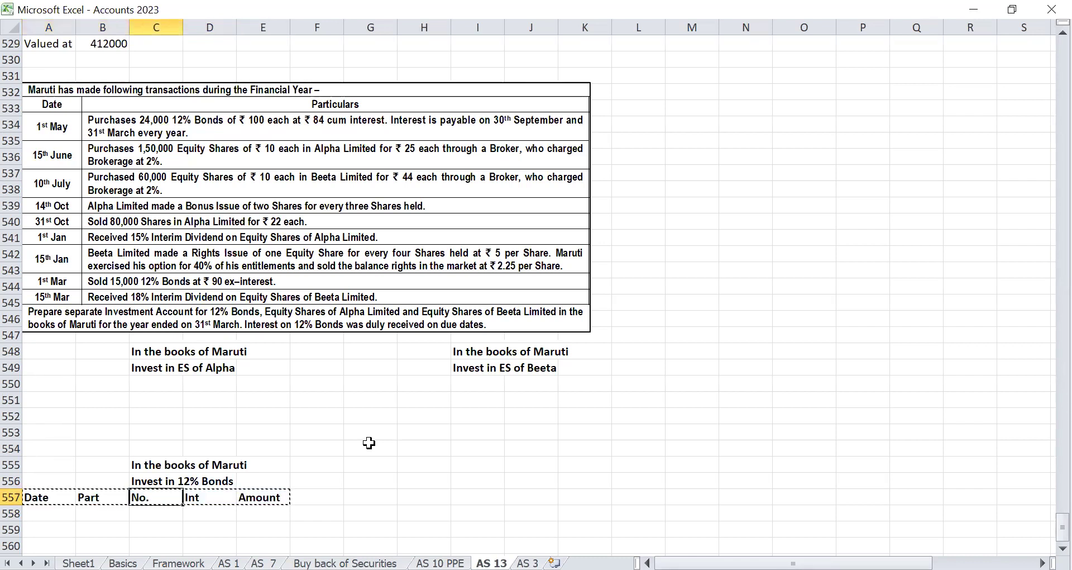
key("ctrl+v")
key("Home")
key("Down")
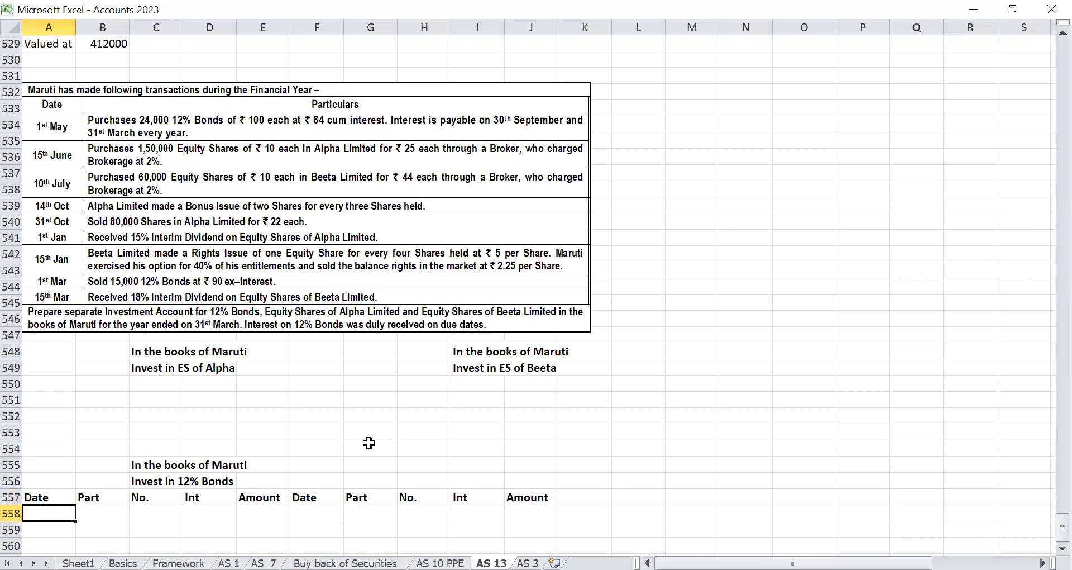
Step: Record the bond purchase in row 558 with date 1st May, particulars To Cash and quantity 24000
type("1st fM")
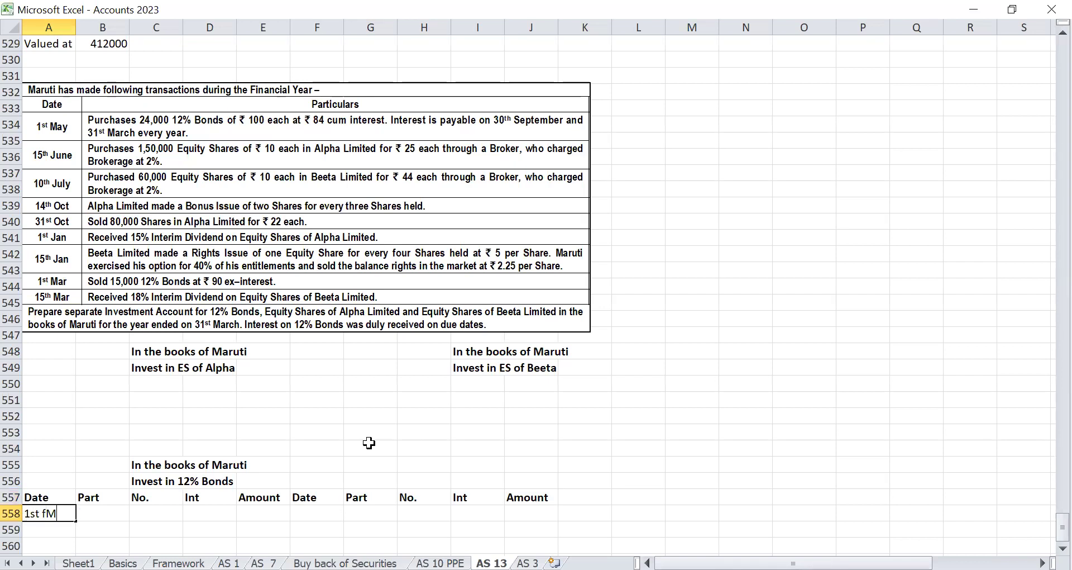
key("BackSpace")
key("BackSpace")
type("May")
key("Tab")
type("To")
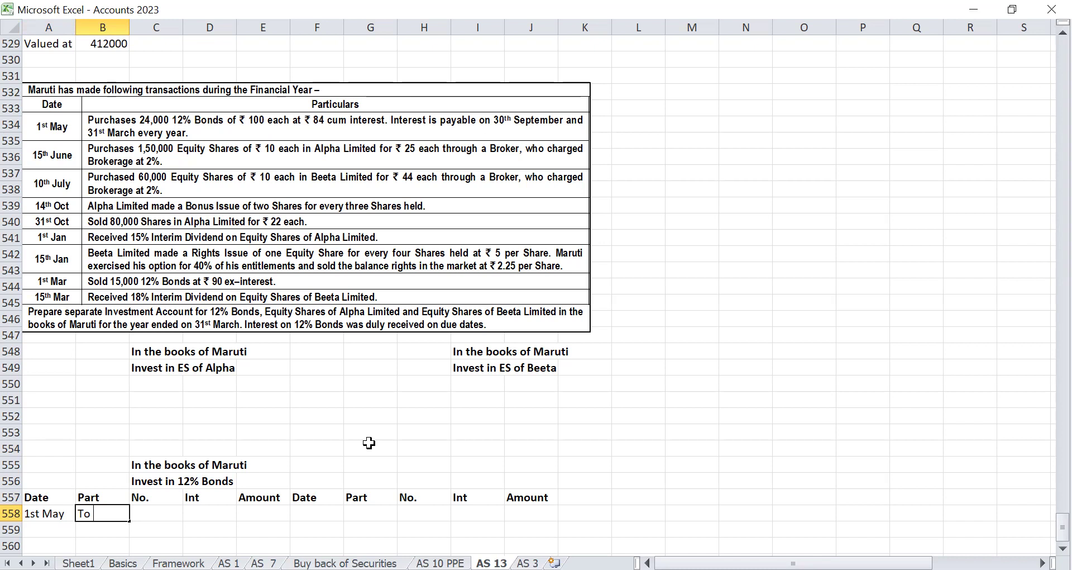
type("Cash")
key("Tab")
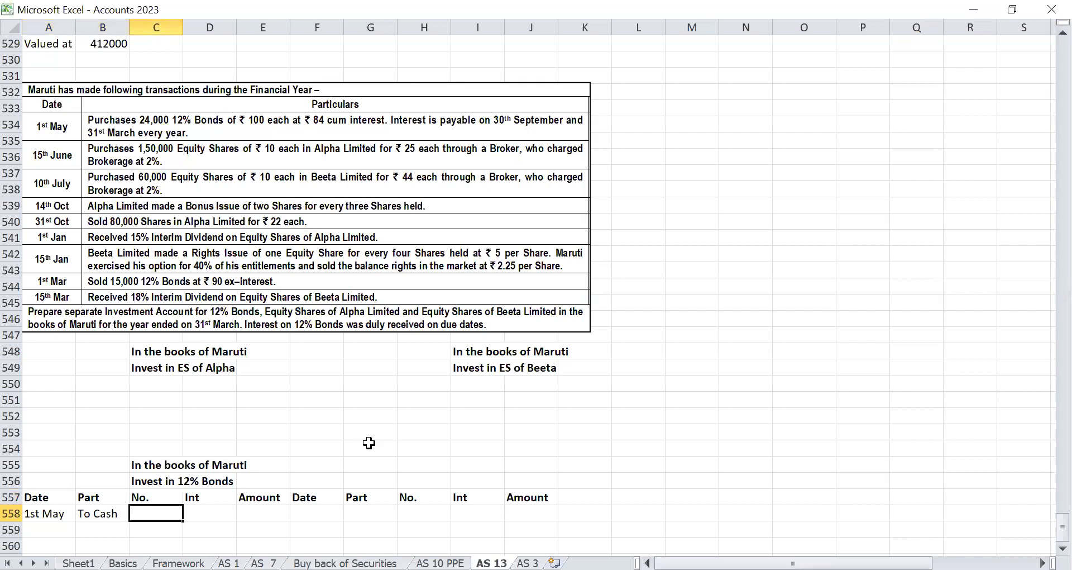
type("24000")
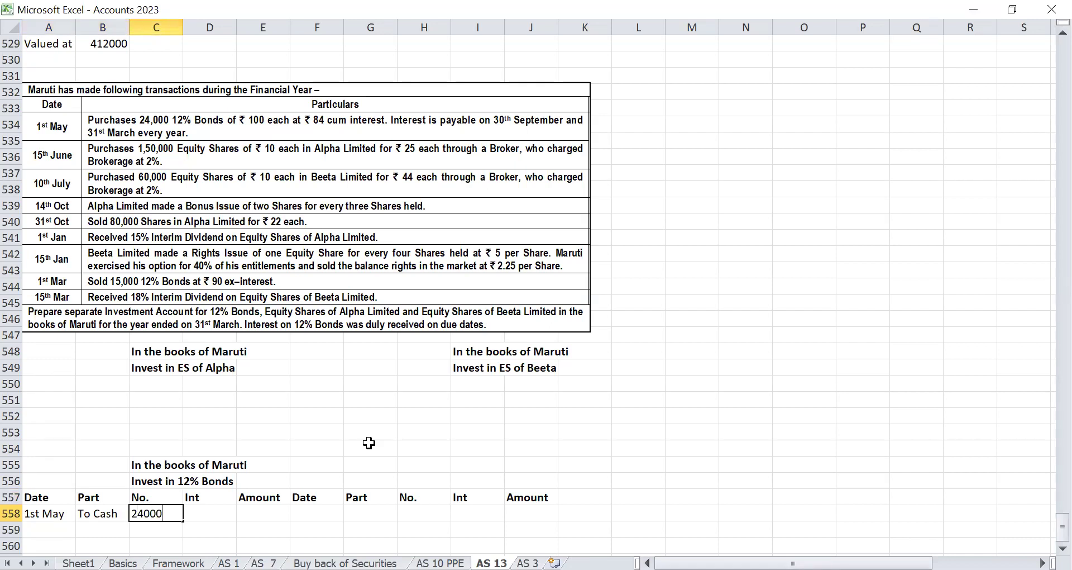
key("Return")
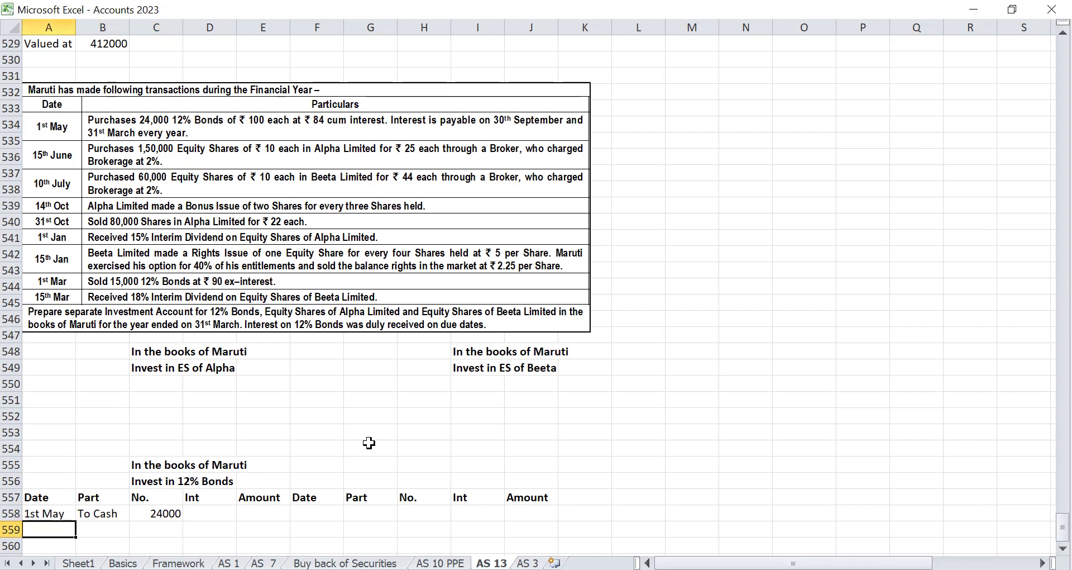
Step: Delete row 555, which holds the "In the books of Maruti" line above the 12% Bonds title
key("Up")
key("Up")
key("Up")
key("Up")
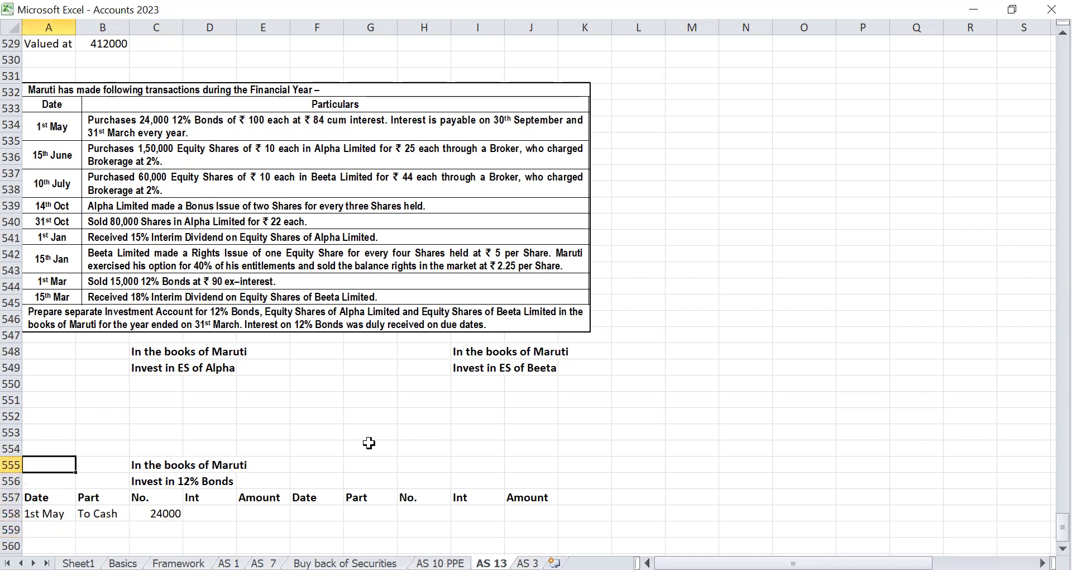
key("shift+space")
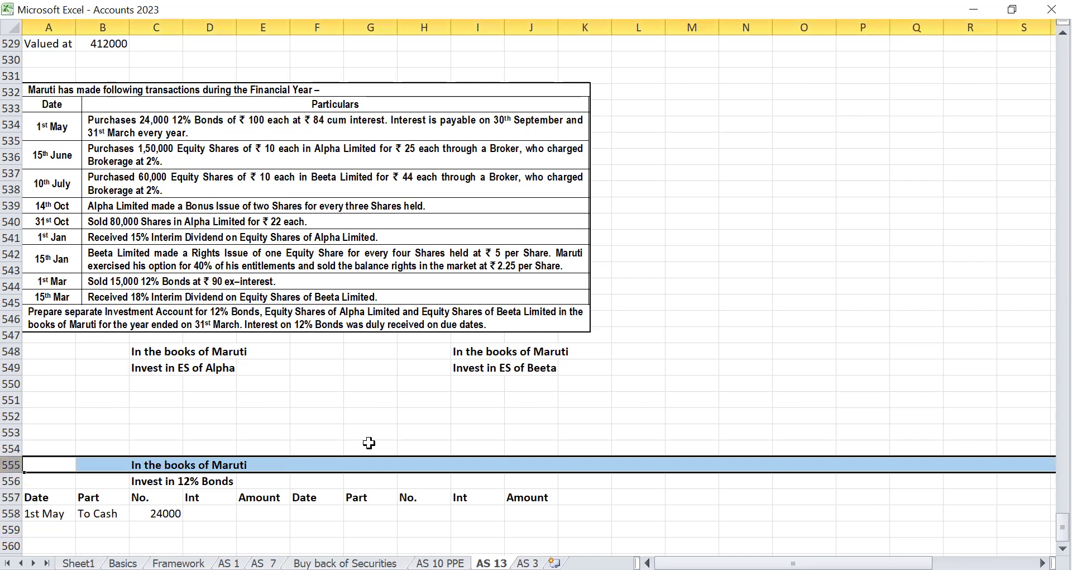
key("ctrl+minus")
Step: Enter the interest working headings Date, No. of mths, Int, No. of deb and Total in L534, M534, O534, P534 and Q534
key("Down")
key("Down")
key("Right")
key("Right")
key("Right")
key("Right")
key("Right")
key("Right")
key("Right")
key("Right")
key("Right")
key("Right")
key("Right")
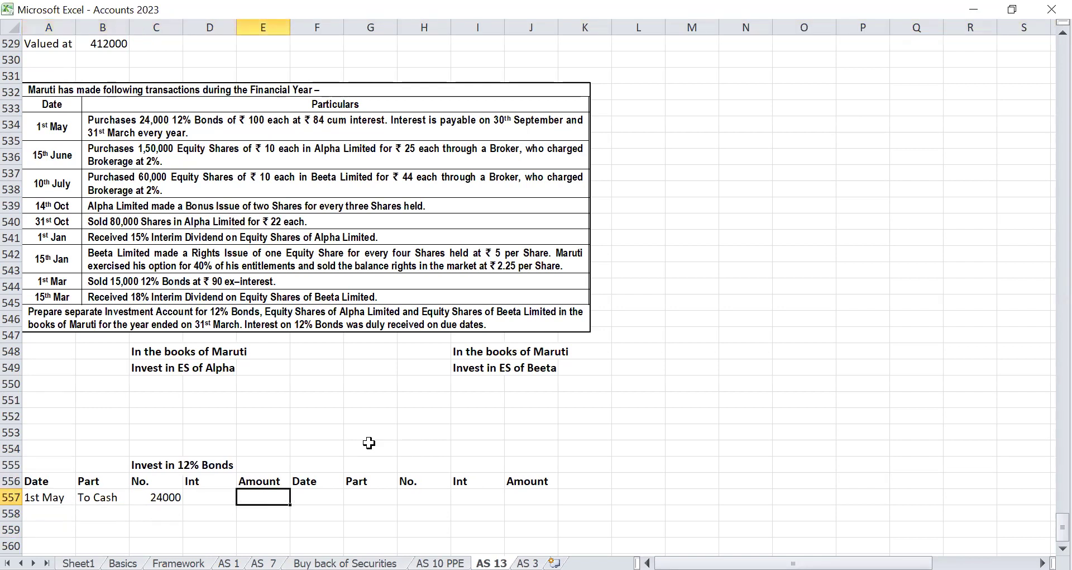
key("Up")
key("Up")
key("Up")
key("Up")
key("Up")
key("Up")
key("Up")
key("Up")
key("Up")
key("Up")
key("Up")
key("Up")
key("Up")
key("Up")
key("Up")
key("Up")
key("Up")
key("Up")
key("Up")
key("Up")
key("Up")
key("Up")
key("Up")
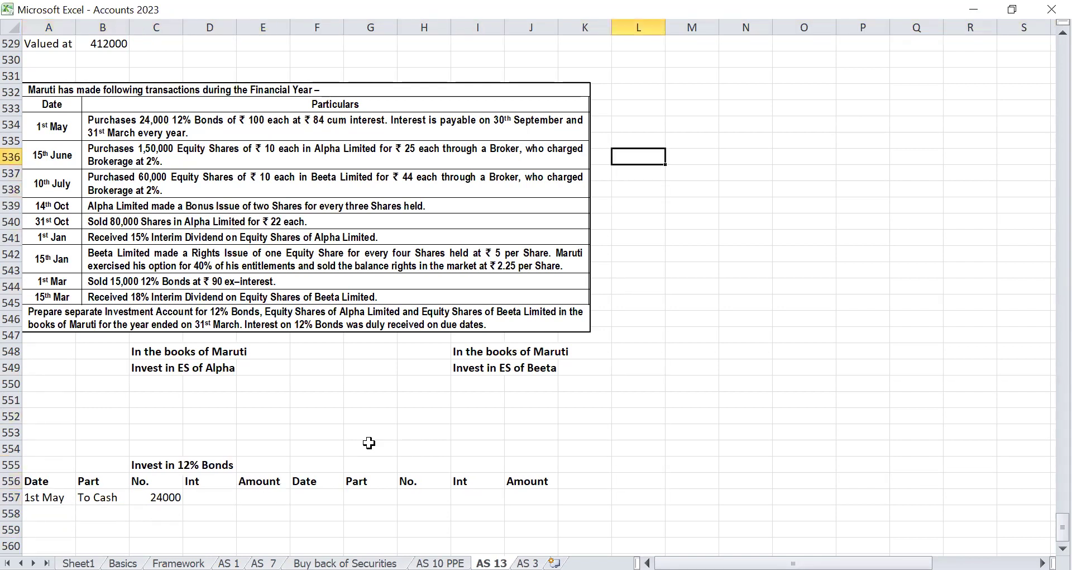
type("Date")
key("Tab")
type("No. of mths")
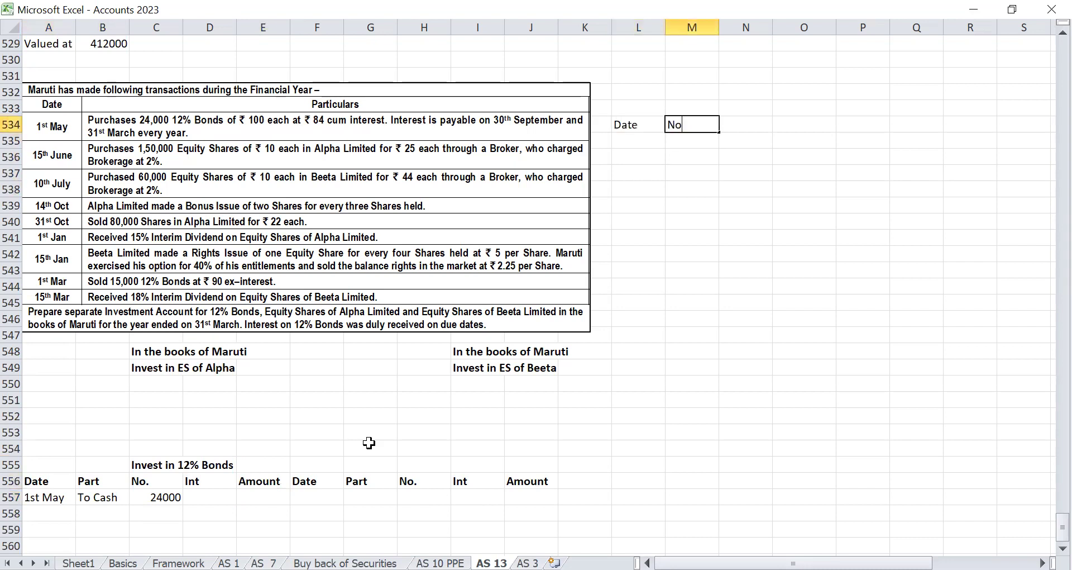
key("Tab")
key("Tab")
type("Int")
key("Tab")
type("T")
key("BackSpace")
type("Nos")
key("BackSpace")
key("BackSpace")
type("o. of deb")
key("Tab")
type("ben")
key("BackSpace")
key("BackSpace")
key("BackSpace")
type("Total")
key("Return")
Step: Bold the interest working headings in L534:Q534
key("Up")
key("shift+Right")
key("shift+Right")
key("shift+Right")
key("shift+Right")
key("shift+Right")
key("ctrl+b")
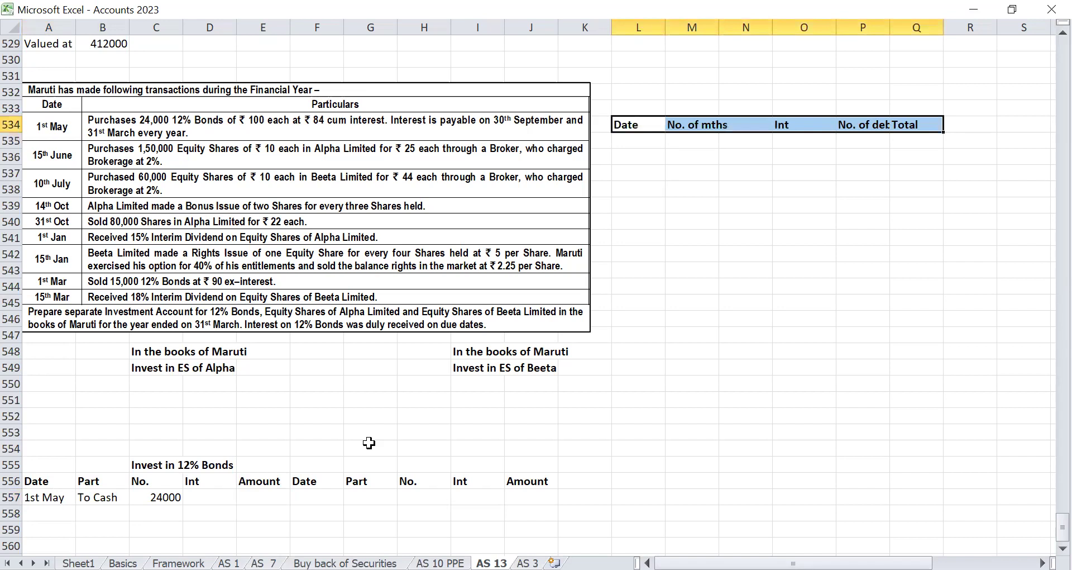
Step: Start the first interest working row with date 1st May in L535 and month April in M535
key("Down")
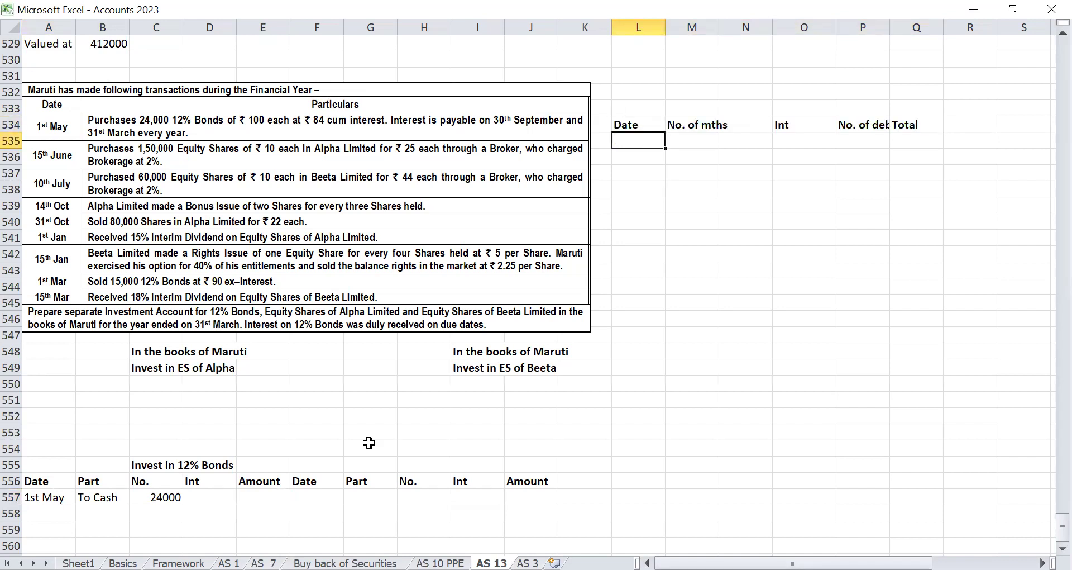
type("8")
key("Escape")
type("1st May")
key("Tab")
type("April")
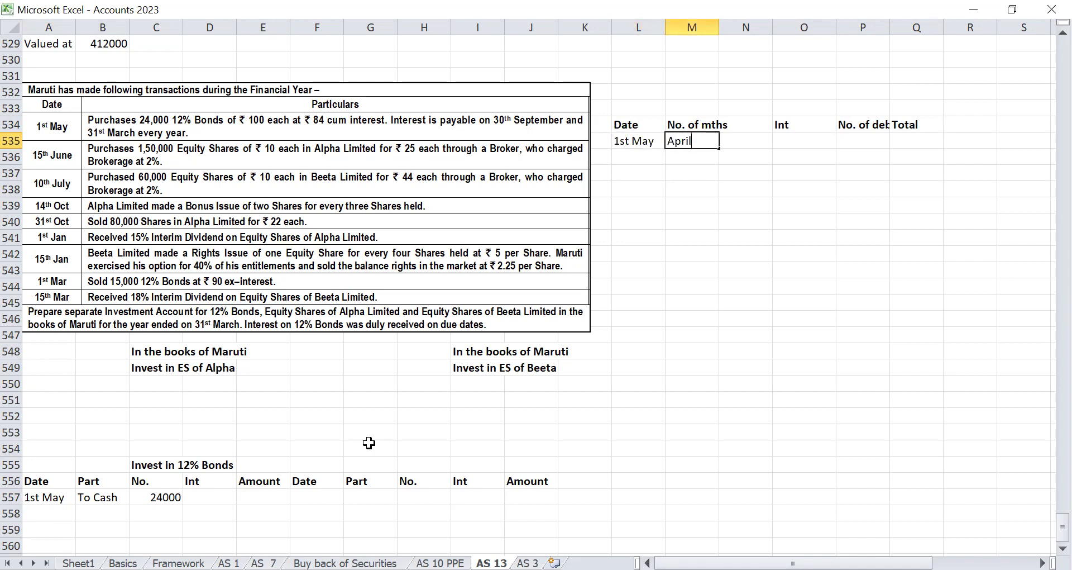
key("Tab")
key("Tab")
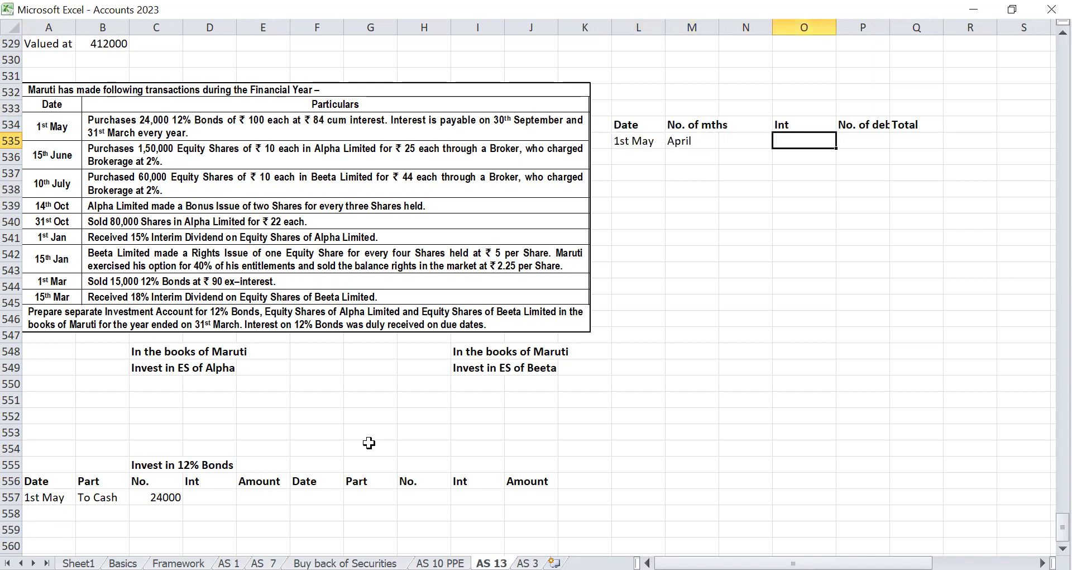
Step: Complete the 1st May interest working row with Int 1 in O535, 24000 in P535 and a Total in Q535 referencing P535
type("=100")
key("BackSpace")
key("BackSpace")
key("BackSpace")
key("BackSpace")
type("1")
key("Tab")
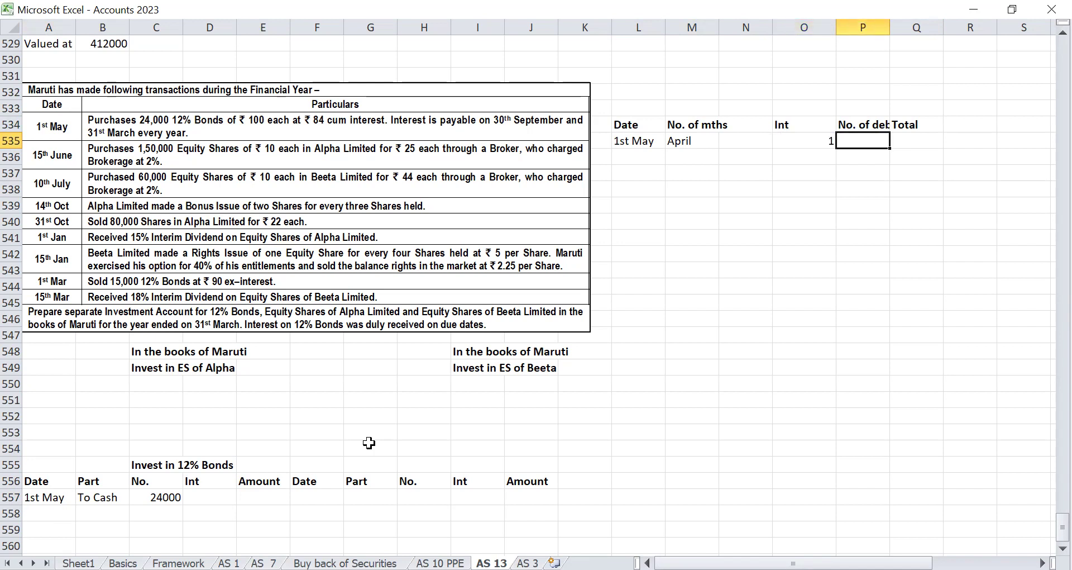
type("24000")
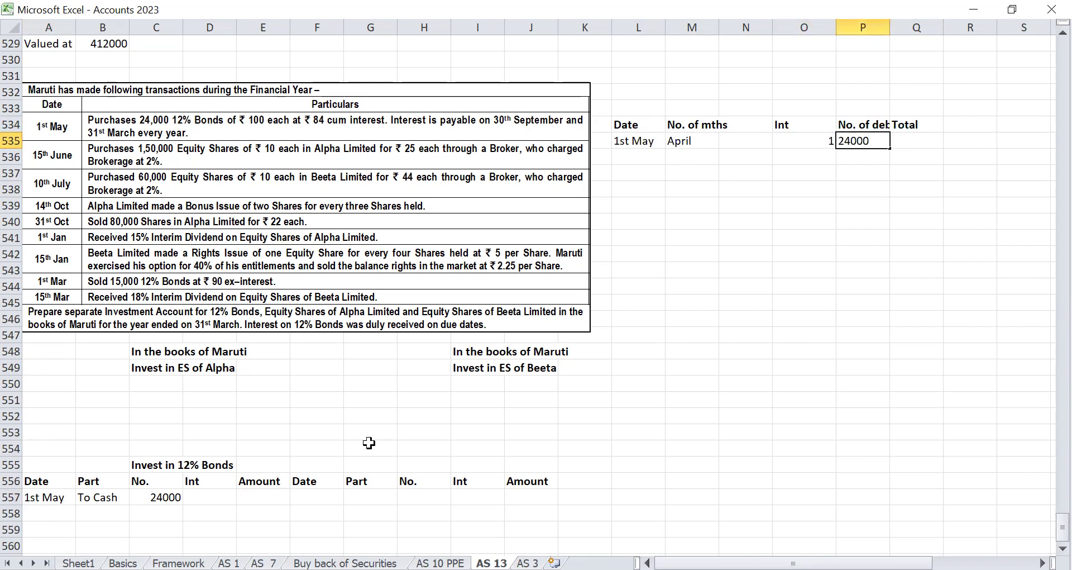
key("Tab")
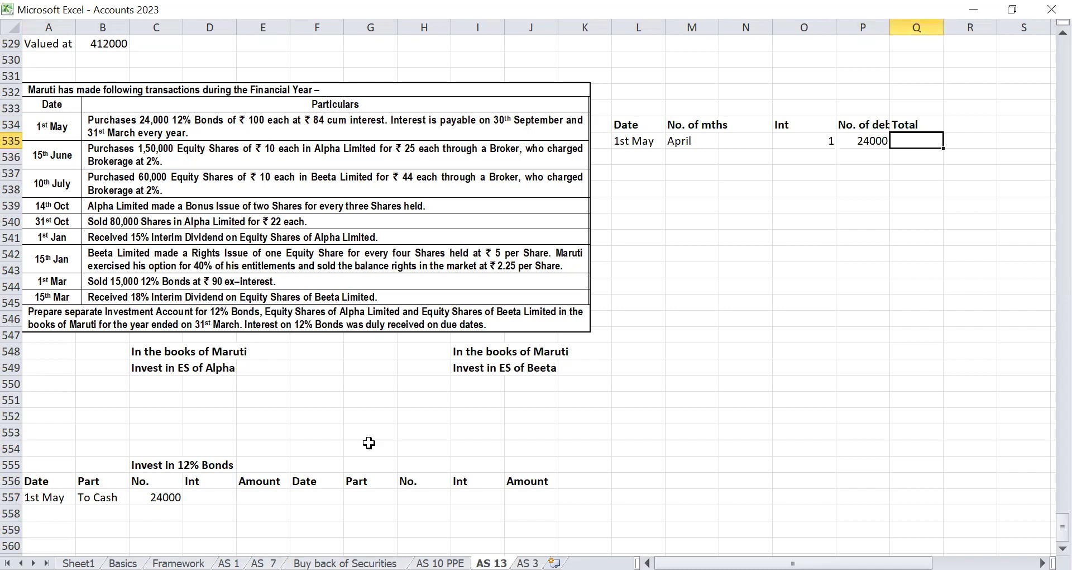
type("=")
key("Left")
key("Return")
Step: Fill the 1st May bond purchase's Int cell D557 with a formula referencing the number of bonds in C557
key("Down")
key("Down")
key("Down")
key("Down")
key("Down")
key("Down")
key("Down")
key("Down")
key("Down")
key("Down")
key("Down")
key("Down")
key("Down")
key("Down")
key("Down")
key("Down")
key("Down")
key("Down")
key("Down")
key("Down")
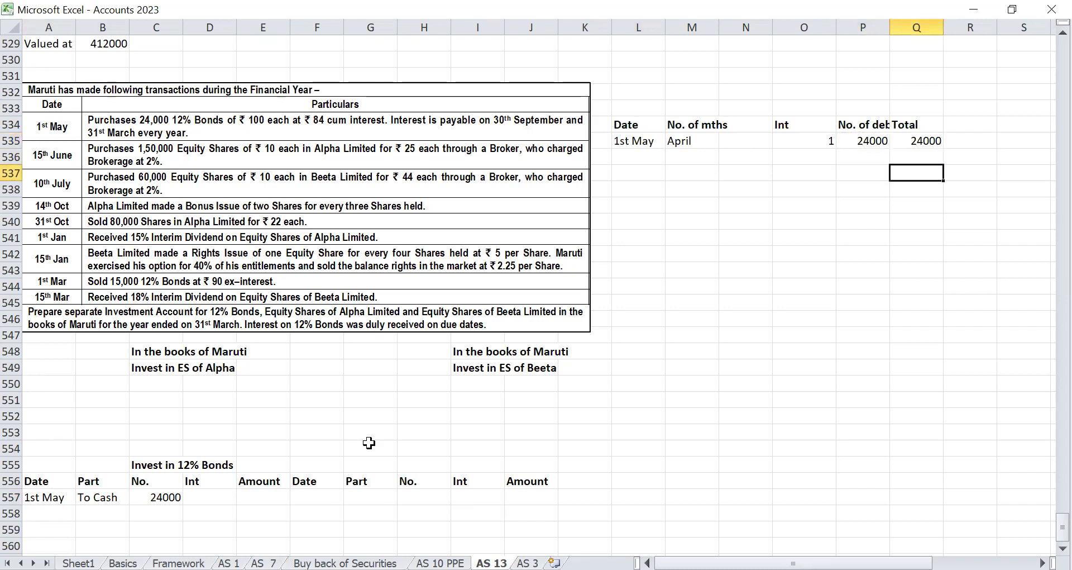
key("ctrl+Left")
key("ctrl+Left")
key("Right")
key("Right")
key("Right")
type("=")
key("Left")
key("Return")
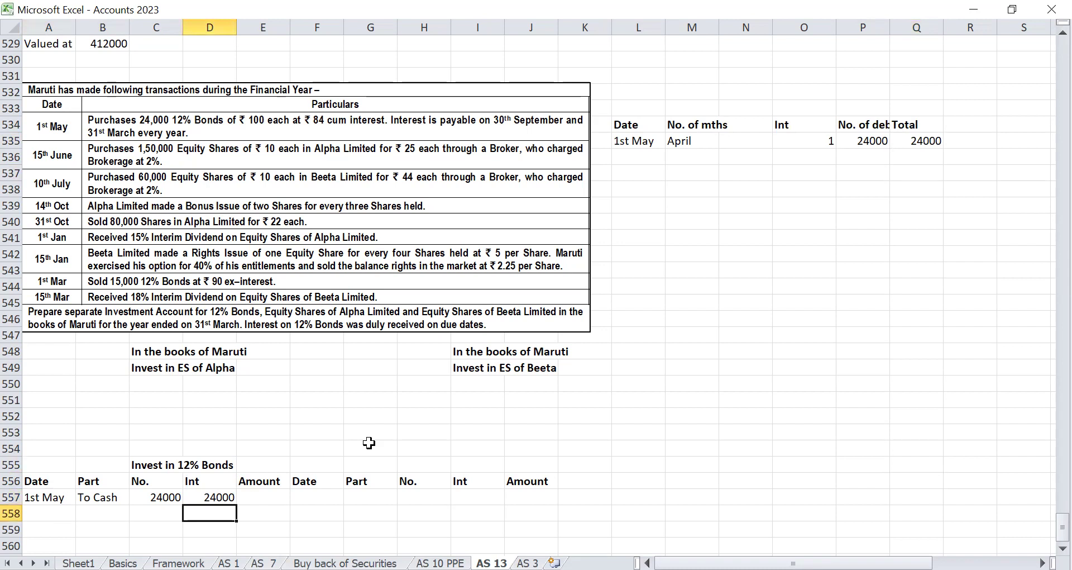
Step: Calculate the bond purchase Amount in E557 with the formula =C557*83
key("Up")
key("Right")
key("Right")
key("Left")
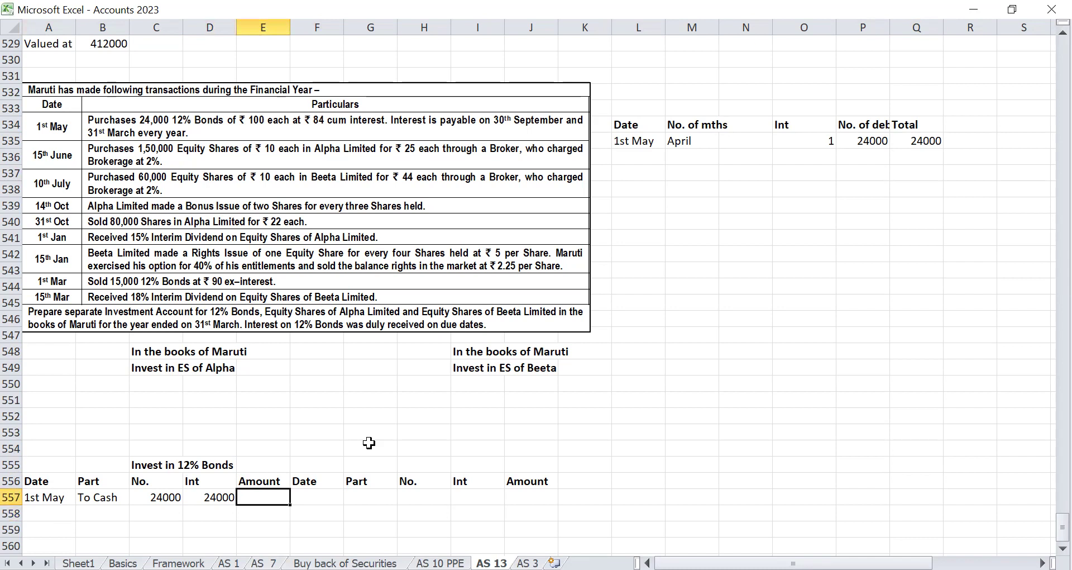
type("=")
key("Left")
key("Left")
type("*83")
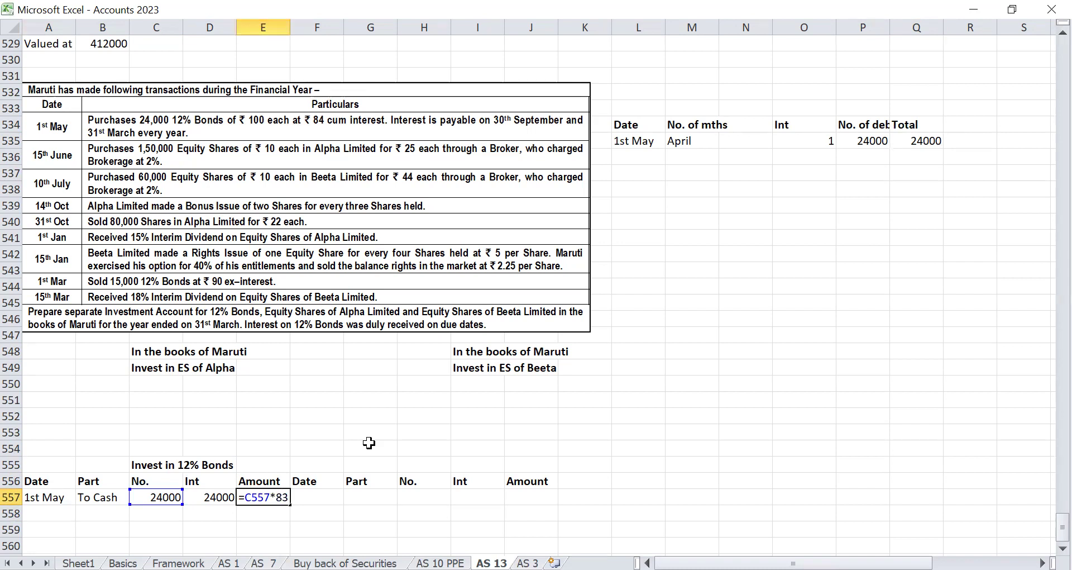
key("Return")
key("Up")
key("ctrl+shift+Left")
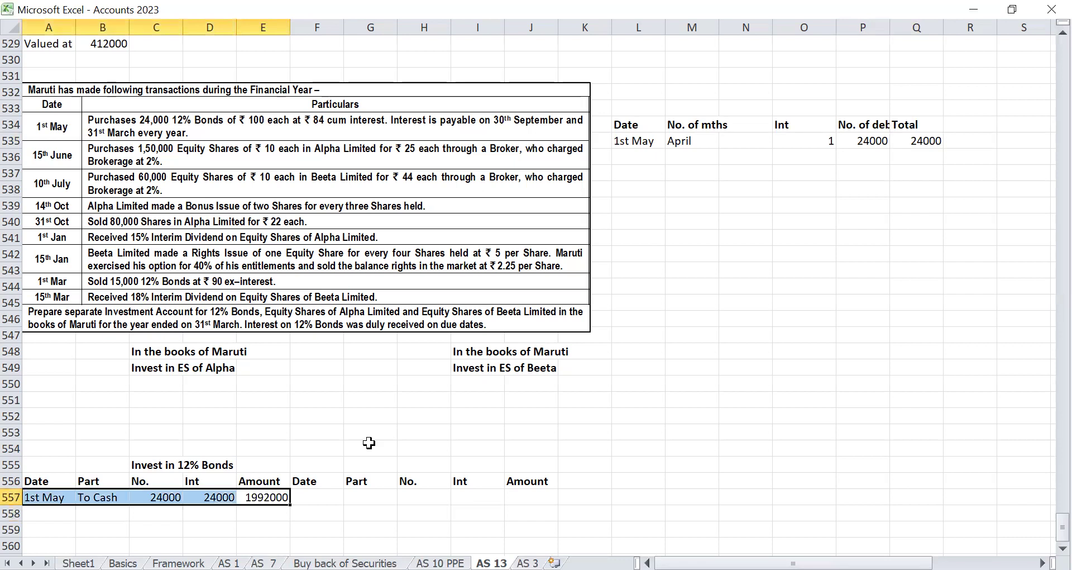
key("Left")
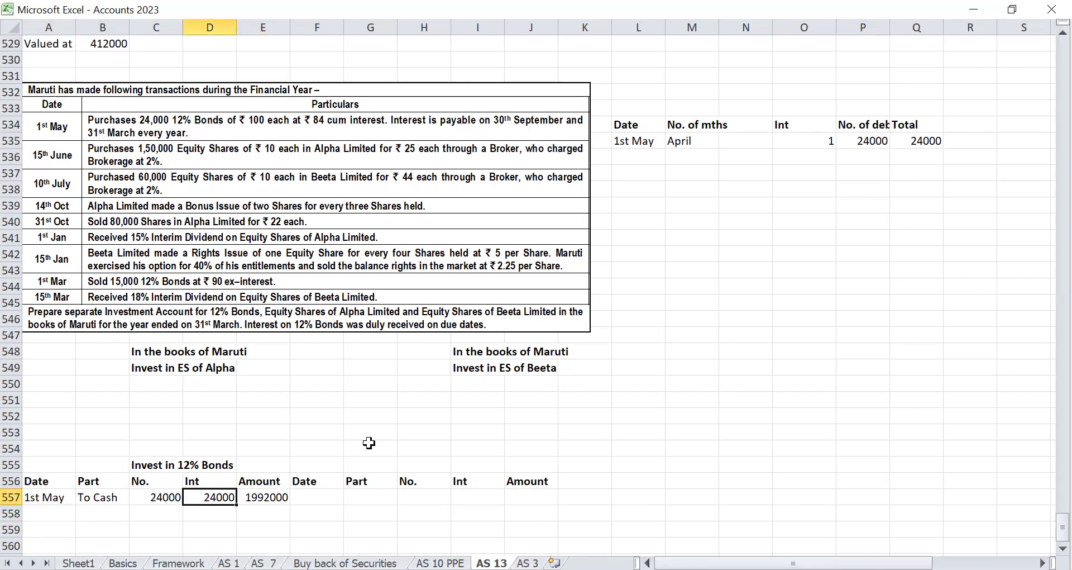
key("Right")
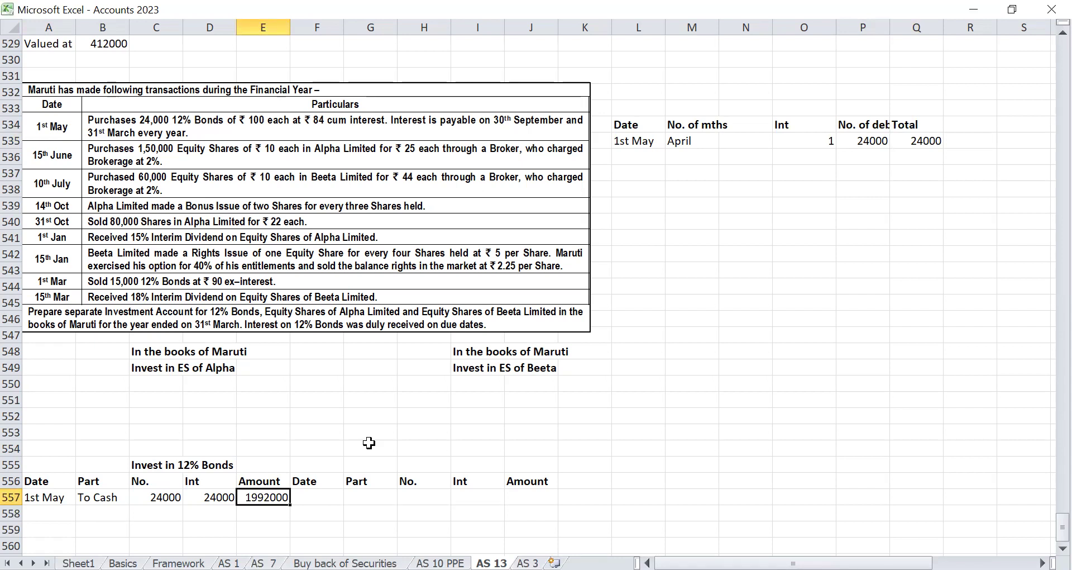
Step: Enter the Alpha account headings Date, Part, No. and Amount in A550:D550, linking Part to the bonds heading in row 556
key("Up")
key("Up")
key("Up")
key("Up")
key("Up")
key("Up")
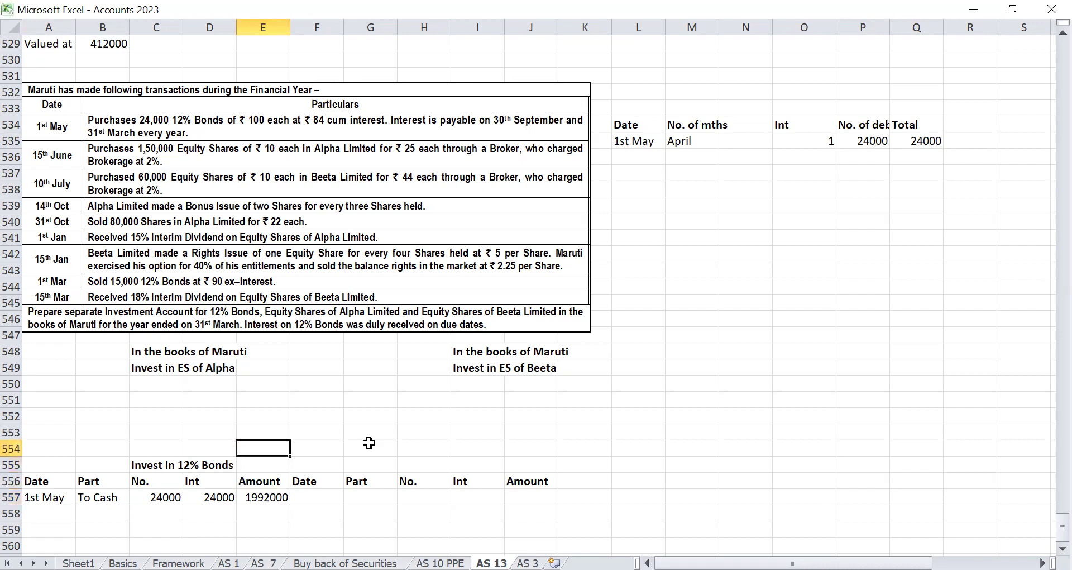
key("Up")
key("Home")
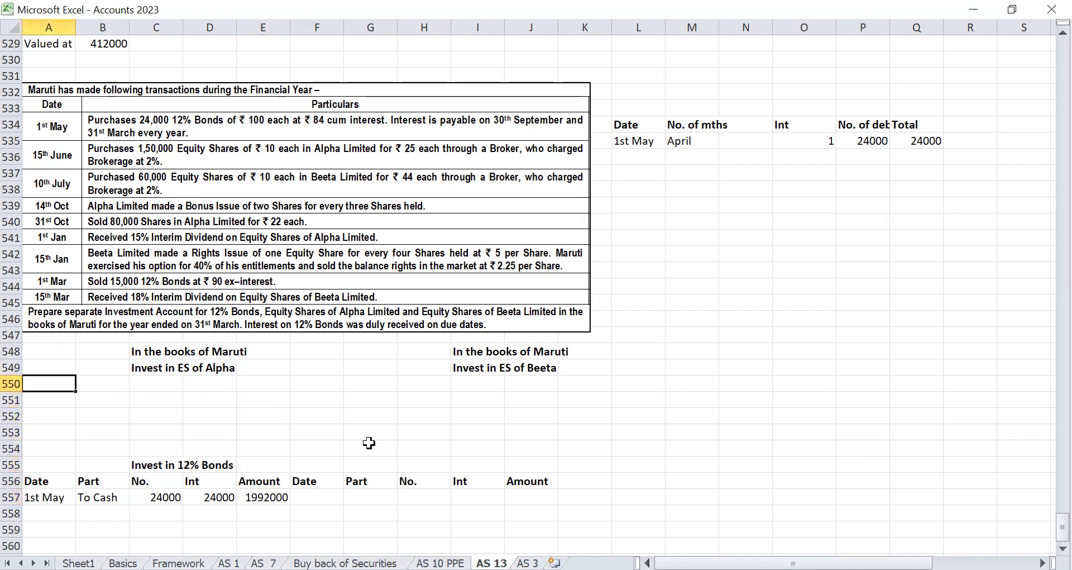
type("Date")
key("Tab")
type("=")
key("Down")
key("Down")
key("Down")
key("Down")
key("Down")
key("Down")
key("Return")
key("Up")
key("Right")
key("ctrl+c")
key("Right")
key("Return")
key("Right")
key("Up")
type("A")
key("BackSpace")
key("Return")
type("Amount")
key("Return")
Step: Bold the Alpha headings in A550:D550 and copy them into E550:H550 for the credit side
key("Up")
key("Home")
key("shift+ctrl+Right")
key("ctrl+b")
key("ctrl+c")
key("Right")
key("Right")
key("Right")
key("Right")
key("Escape")
key("ctrl+v")
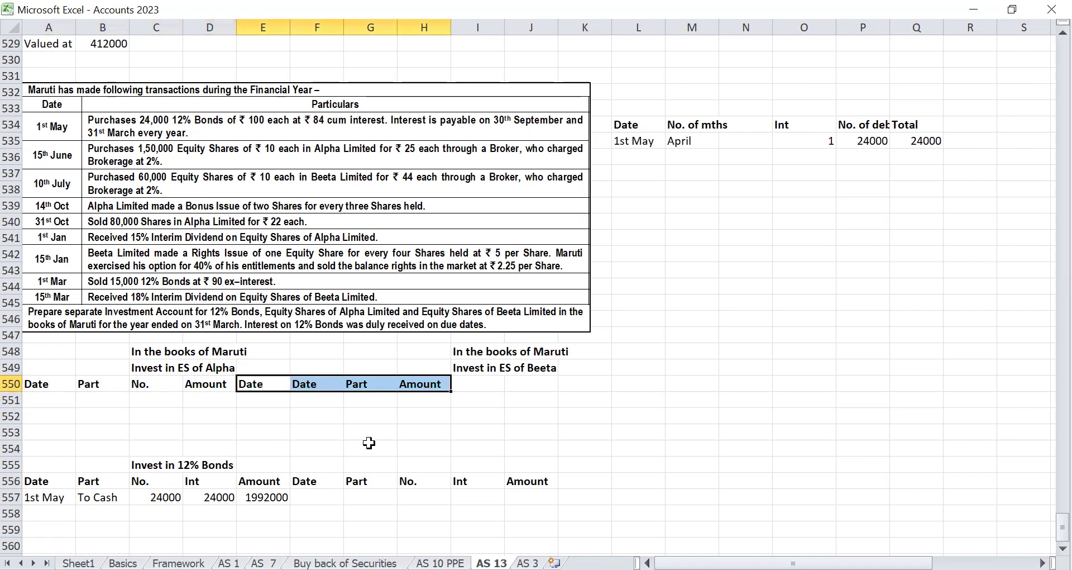
Step: Move the two Beeta account title lines from I548:I549 to M548:M549
key("Right")
key("Right")
key("Right")
key("Up")
key("Up")
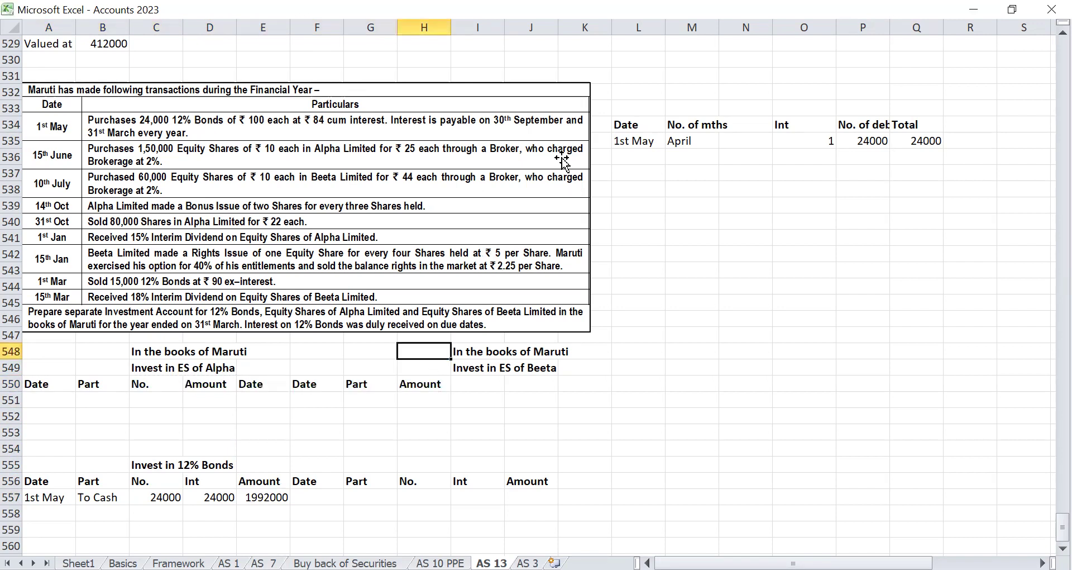
key("Right")
key("shift+Down")
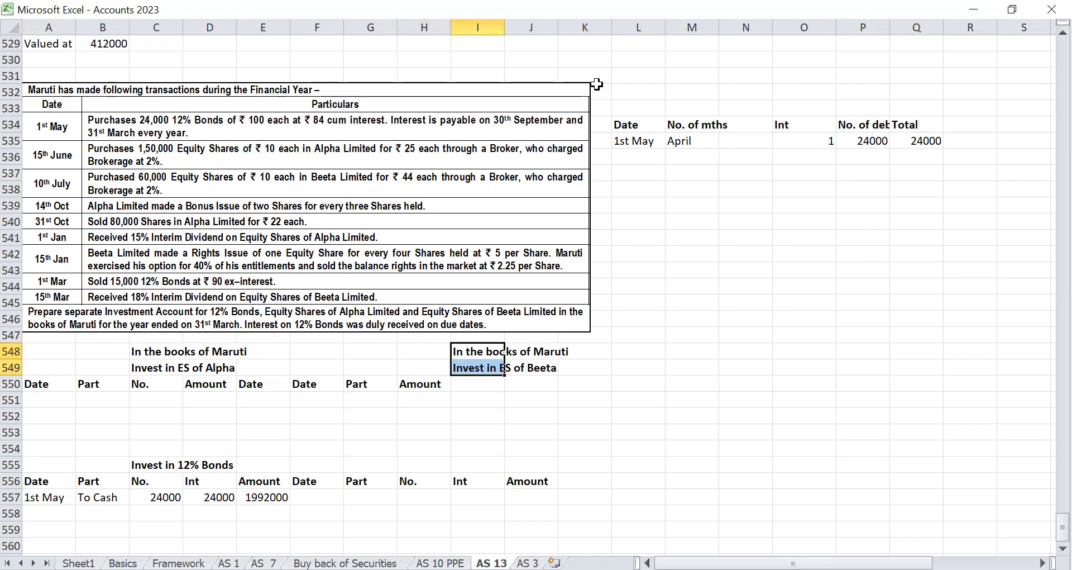
key("ctrl+z")
Step: Copy the Alpha heading row A550:H550 into J550:Q550 beneath the Beeta account title
key("Down")
key("Down")
key("ctrl+Left")
key("Home")
key("ctrl+shift+Right")
key("ctrl+c")
key("Right")
key("Right")
key("Right")
key("Right")
key("Right")
key("Right")
key("Right")
key("Right")
key("Right")
key("Return")
key("ctrl+z")
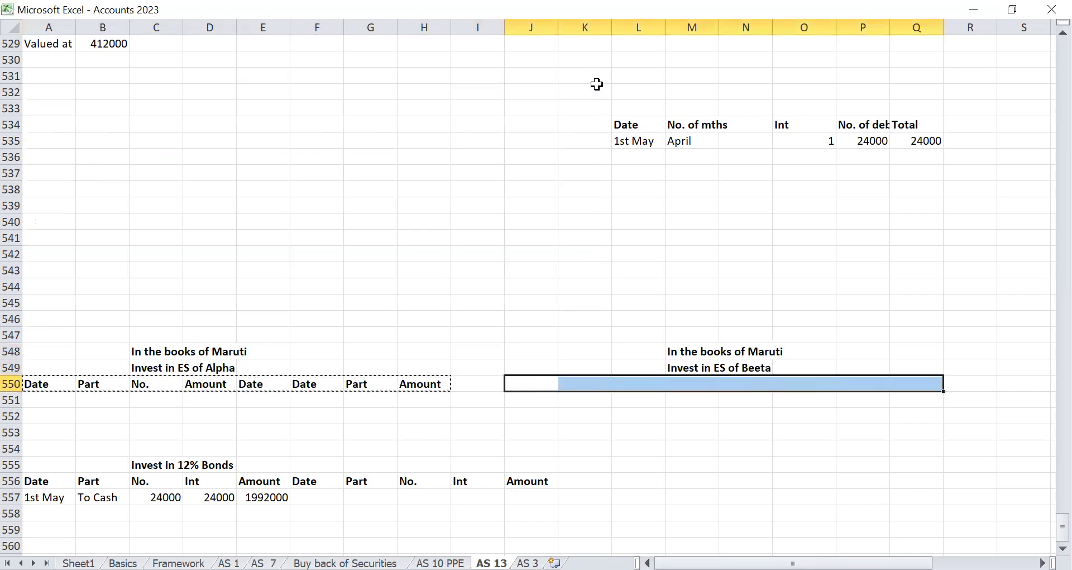
key("Right")
key("Left")
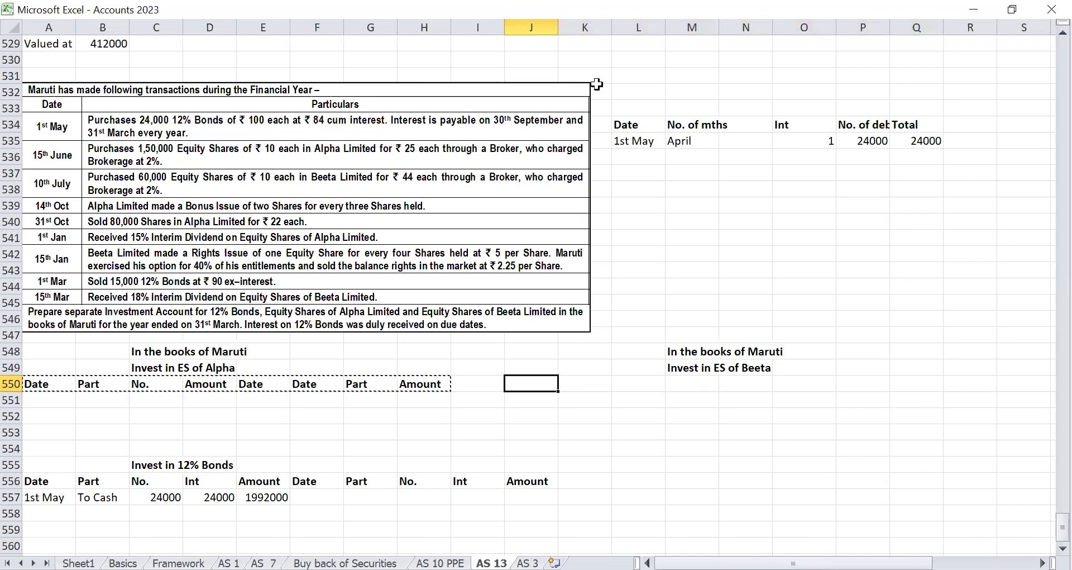
right_click(517, 382)
key("Escape")
key("Return")
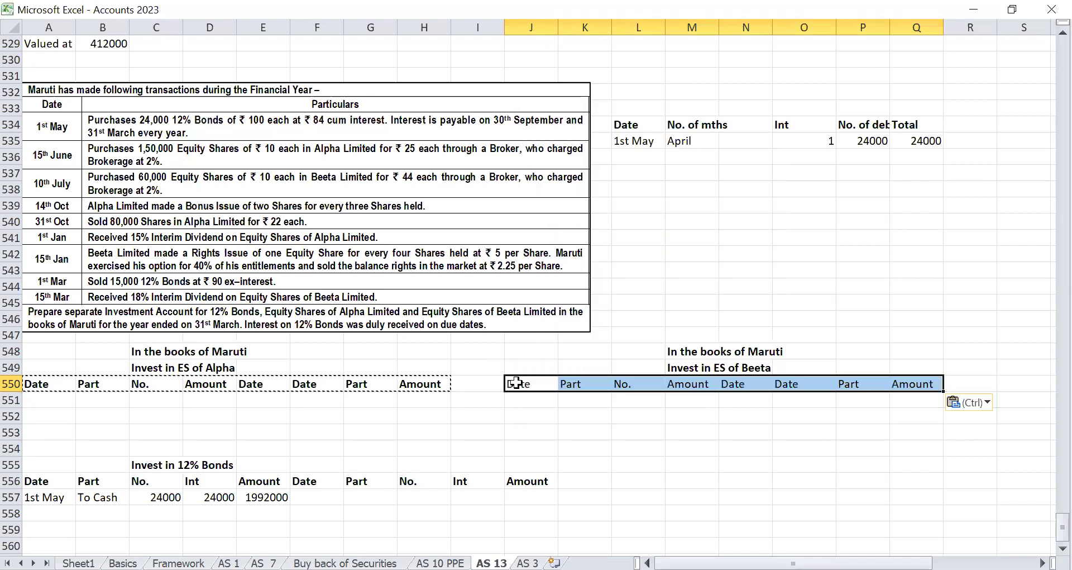
key("Left")
key("Left")
key("Home")
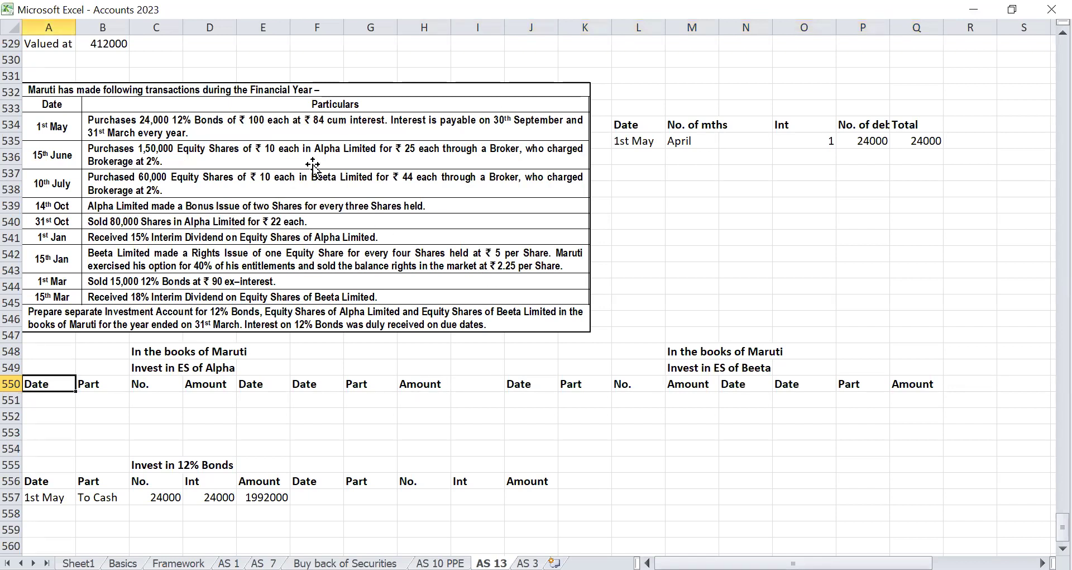
Step: Record Alpha's share purchase in row 551 with date 15th June, particulars To Cash and number 150000
key("Down")
type("1")
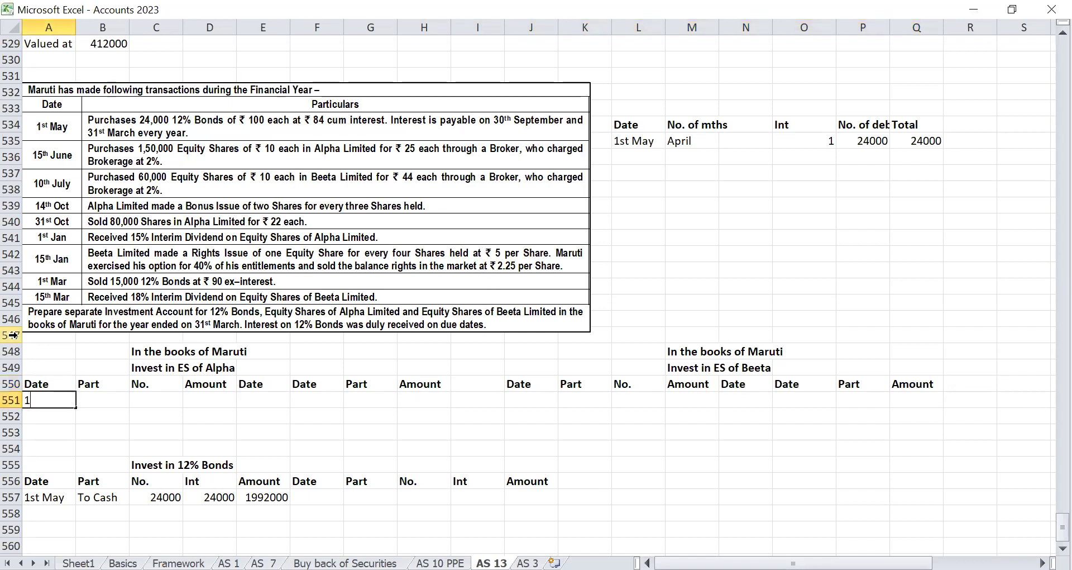
type("5th June")
key("Tab")
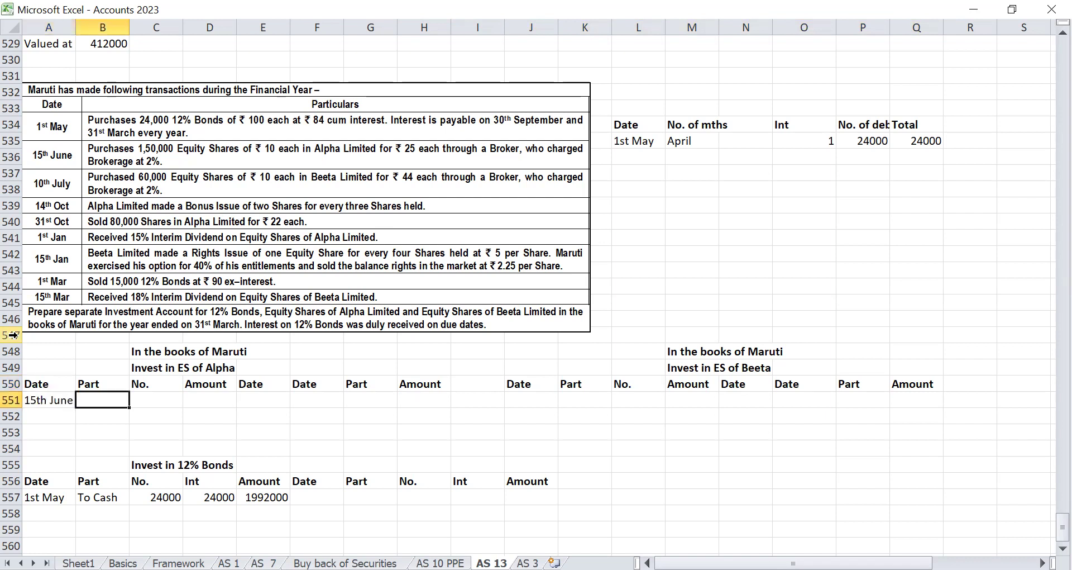
type("To Cash")
key("Tab")
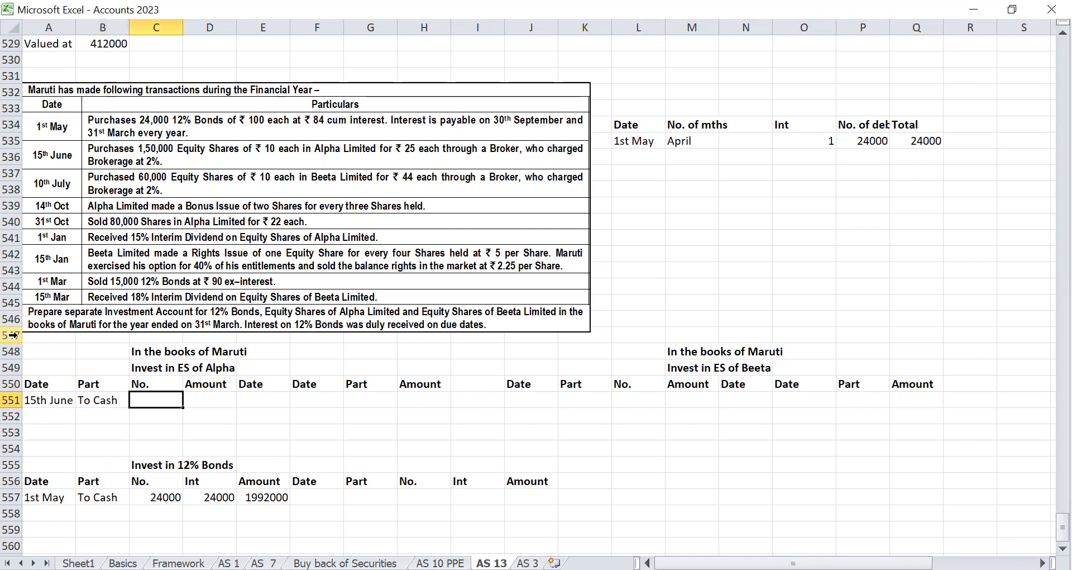
type("150000")
key("Tab")
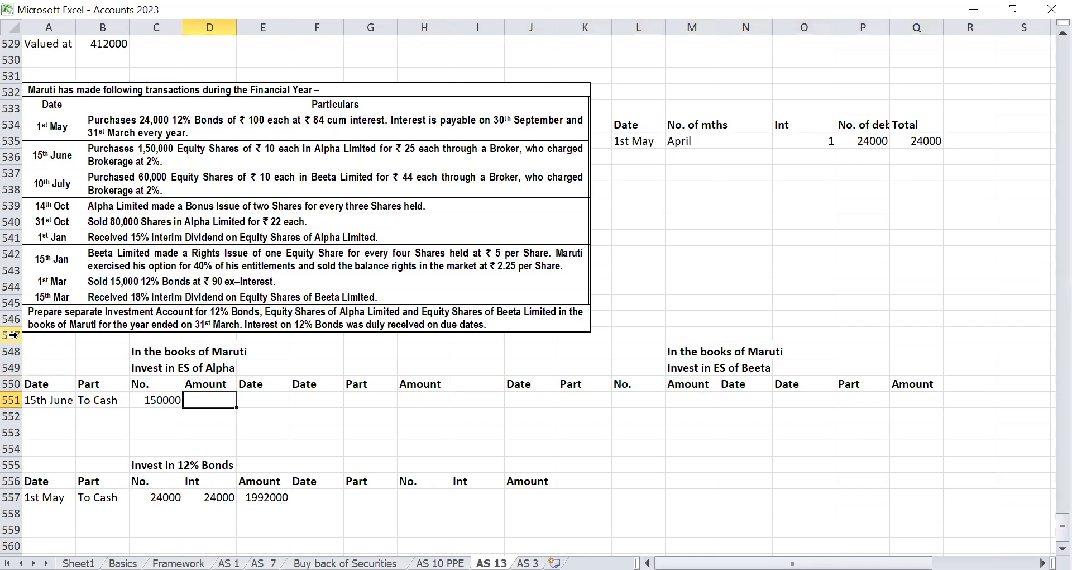
Step: Calculate the Alpha purchase Amount including 2% brokerage in D551 with the formula =C551*25*1.02
type("=")
key("Left")
type("*25")
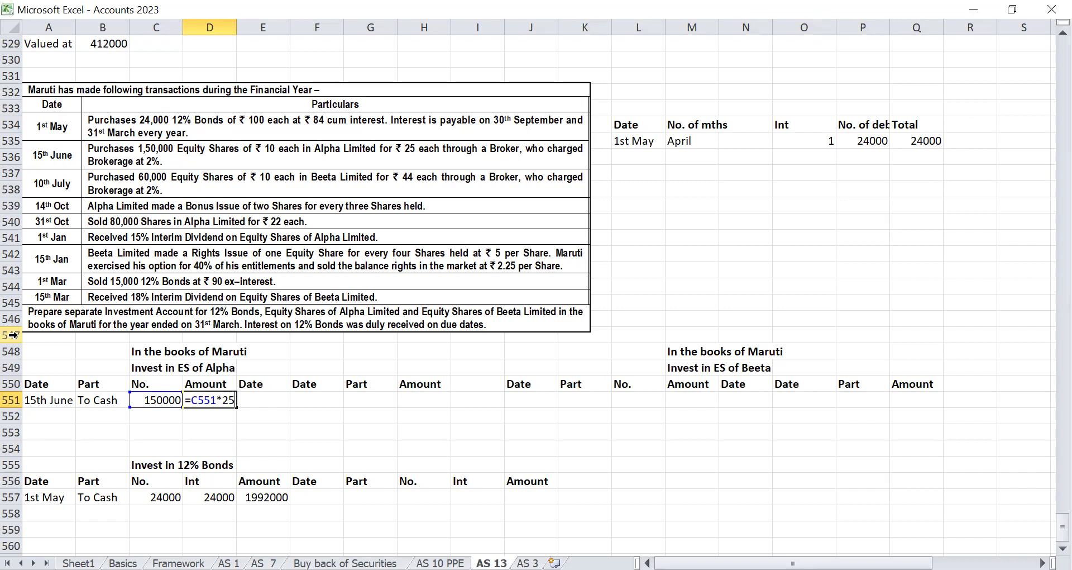
type("*1.1")
key("BackSpace")
type("02")
key("Return")
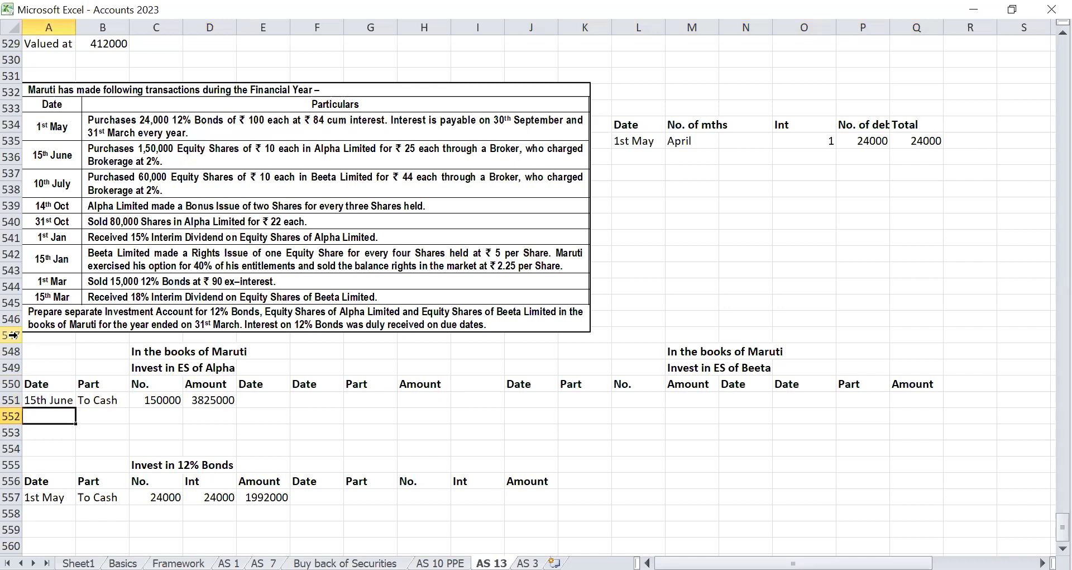
key("Up")
key("shift+Right")
key("shift+Right")
key("shift+Right")
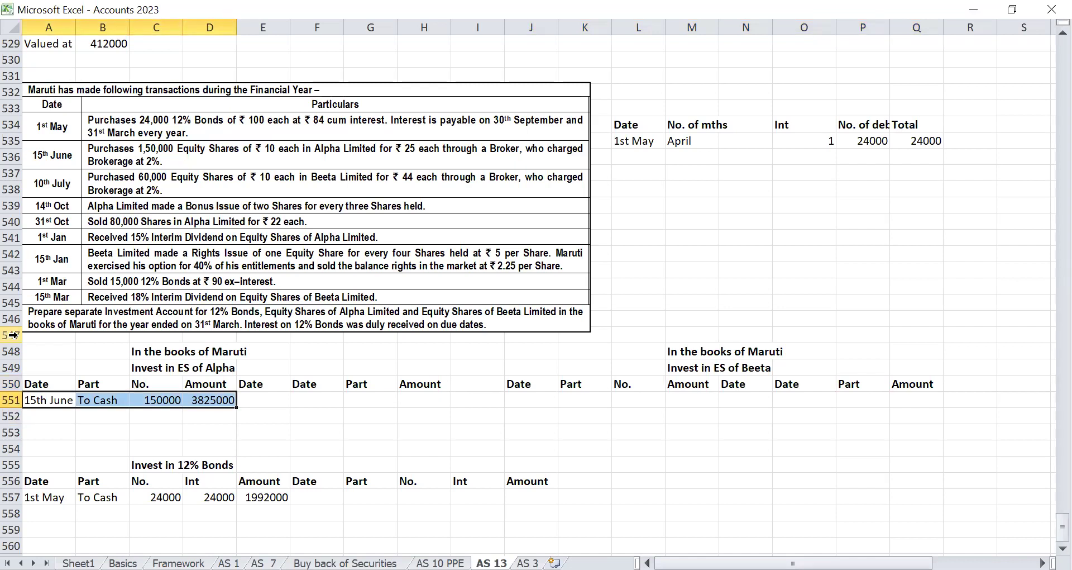
Step: Record Beeta's share purchase in J551:L551 with date 10th July, particulars To Cash and number 60000
key("Right")
key("Right")
key("Right")
key("Right")
key("Right")
key("Right")
key("Right")
key("Right")
key("Right")
type("10th July")
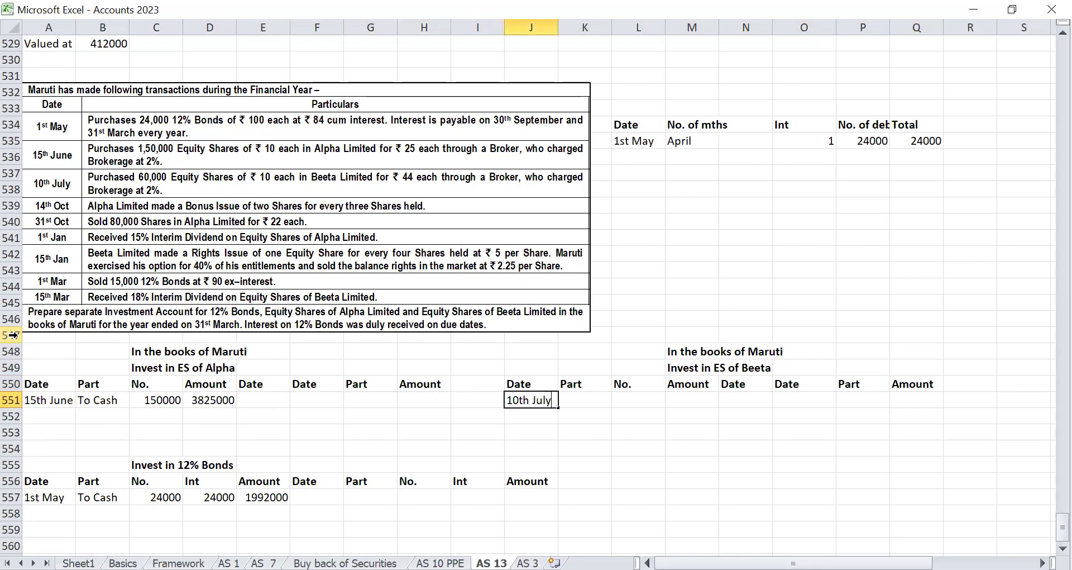
key("Tab")
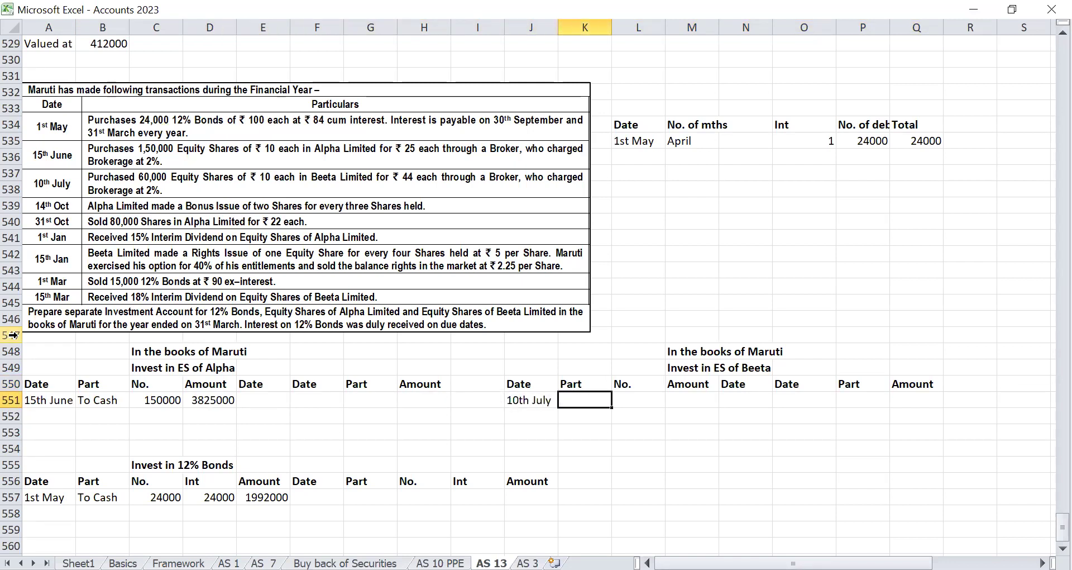
type("To Cash")
key("Tab")
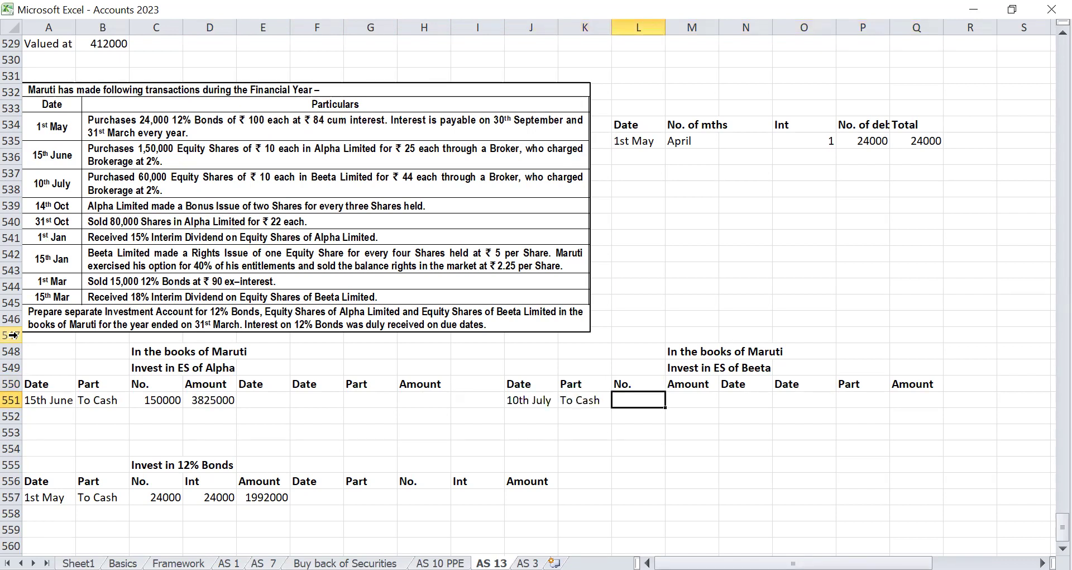
type("60000")
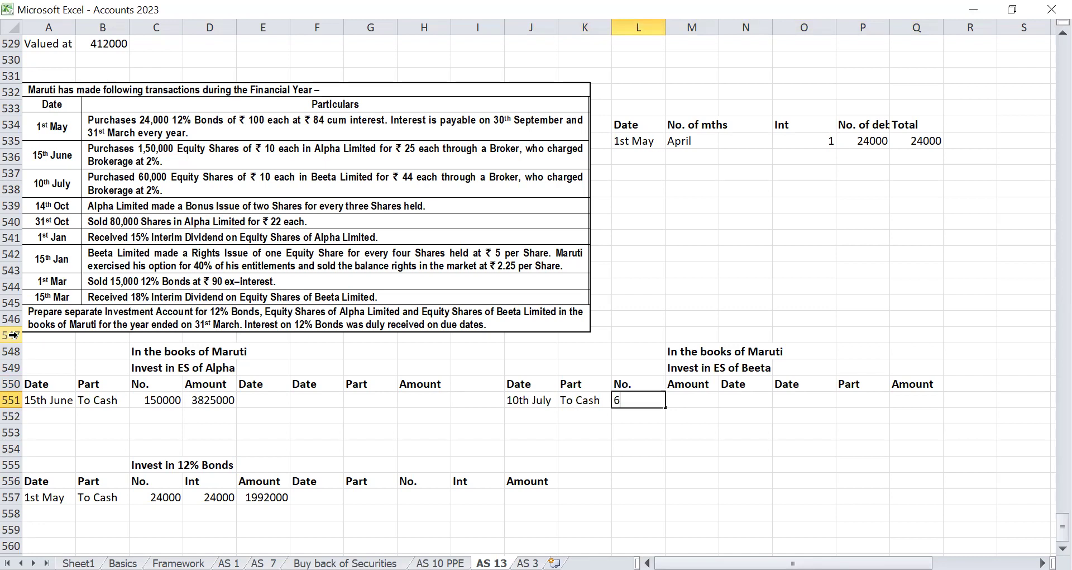
key("Tab")
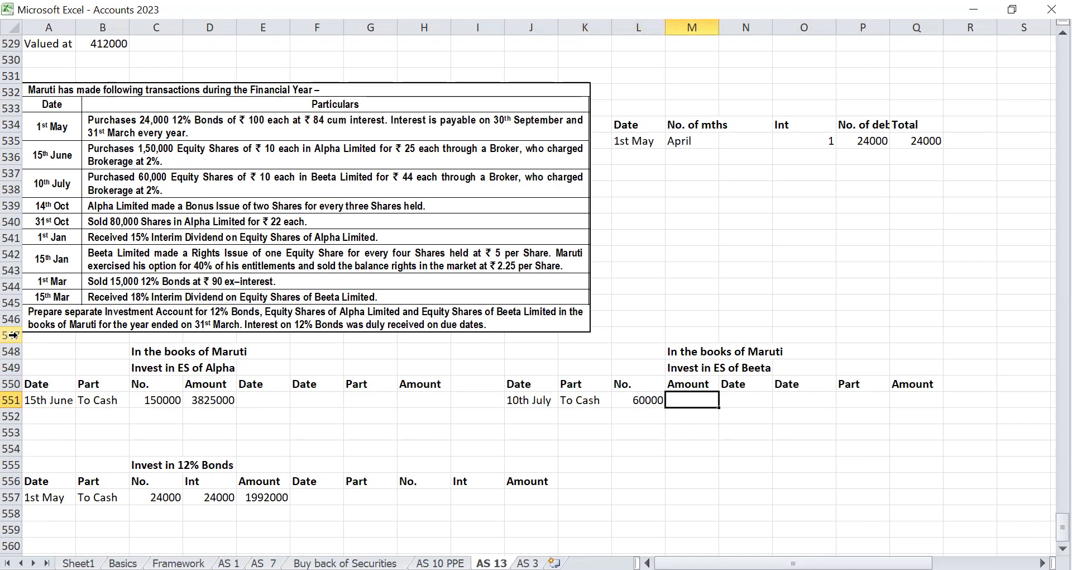
Step: Calculate the Beeta purchase Amount including 2% brokerage in M551 with the formula =L551*44*1.02
type("=")
key("Left")
type("*4")
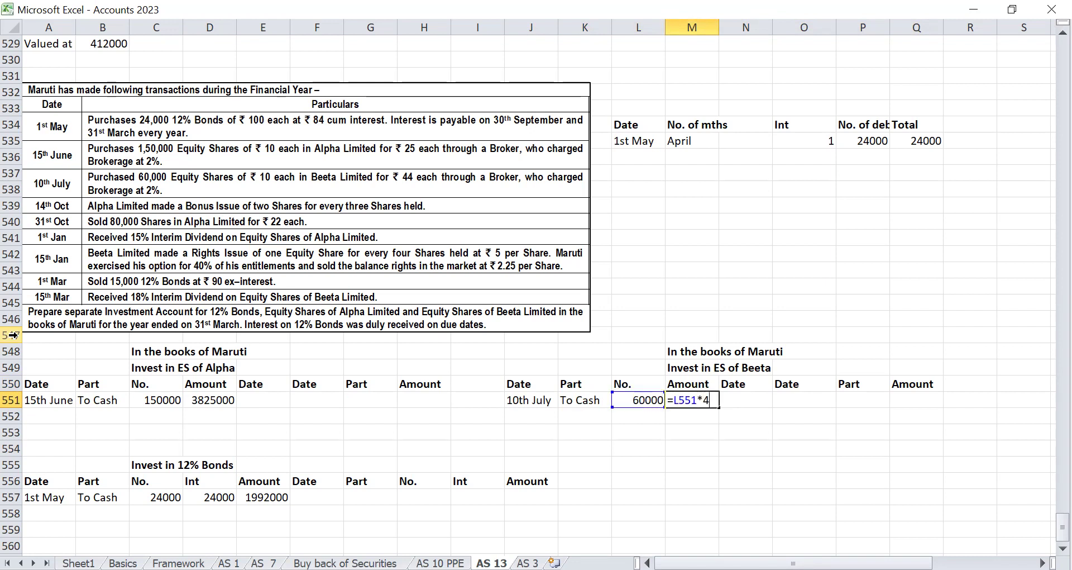
type("481.")
key("BackSpace")
key("BackSpace")
key("BackSpace")
type("*1.02")
key("Return")
key("Up")
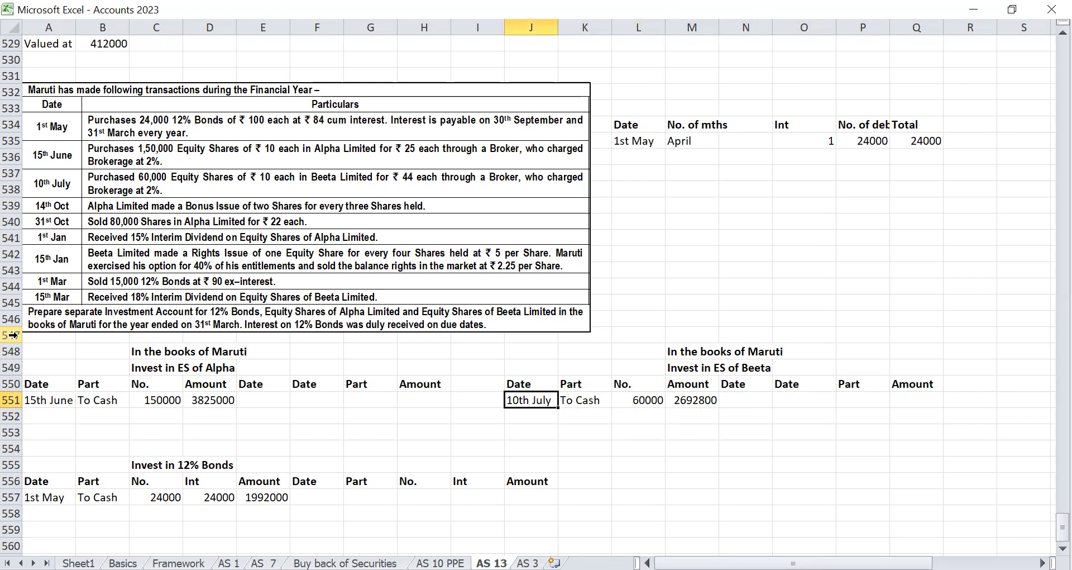
key("shift+ctrl+Right")
key("Left")
key("Right")
key("ctrl+Right")
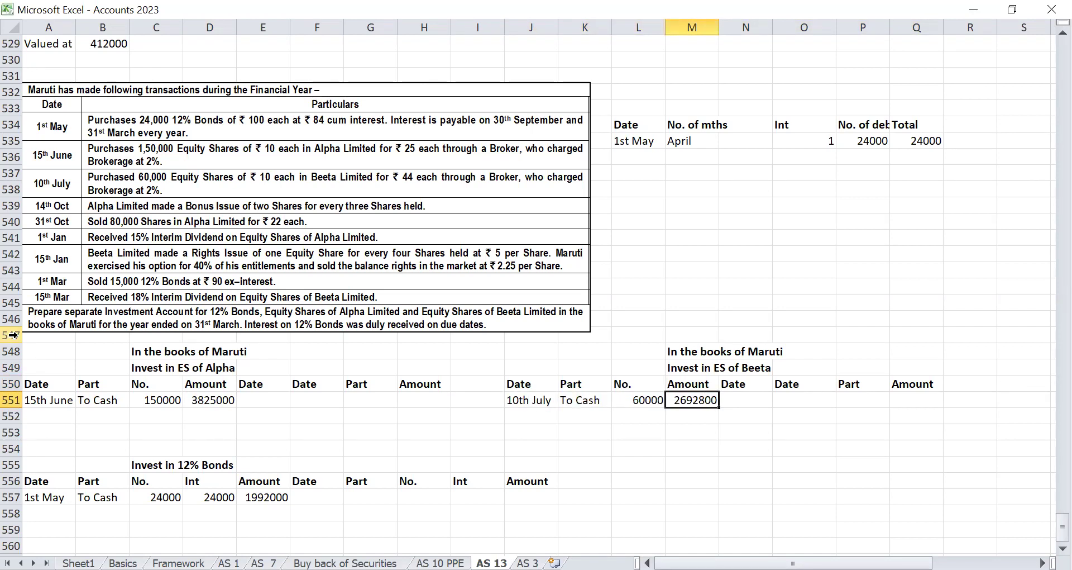
key("shift+ctrl+Left")
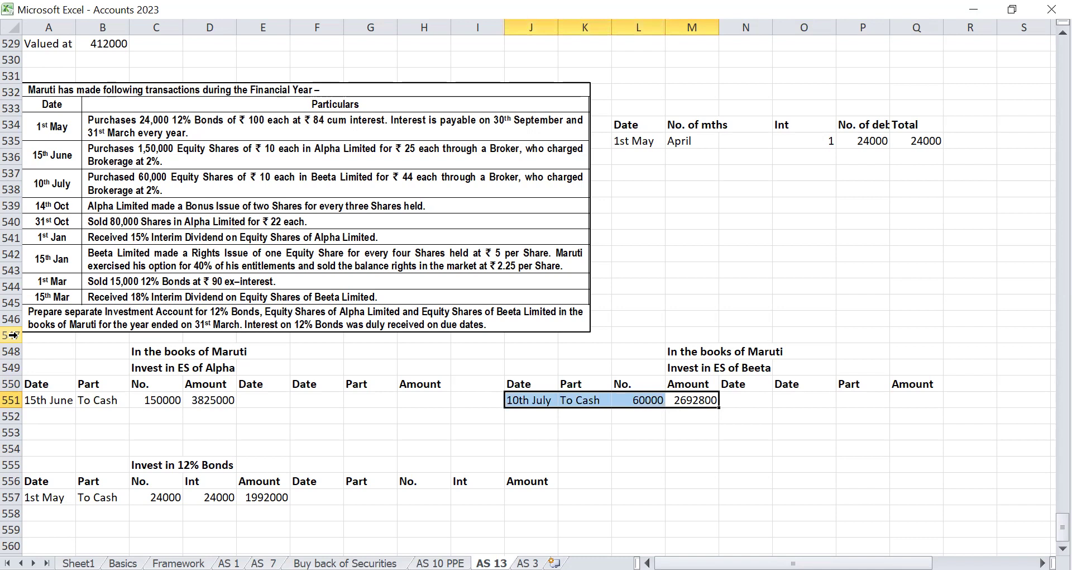
key("Right")
key("Left")
Step: Start a cost working below the Beeta account with the label Price in M556 and 44 in N556
key("Down")
key("Down")
key("Down")
key("Down")
key("Down")
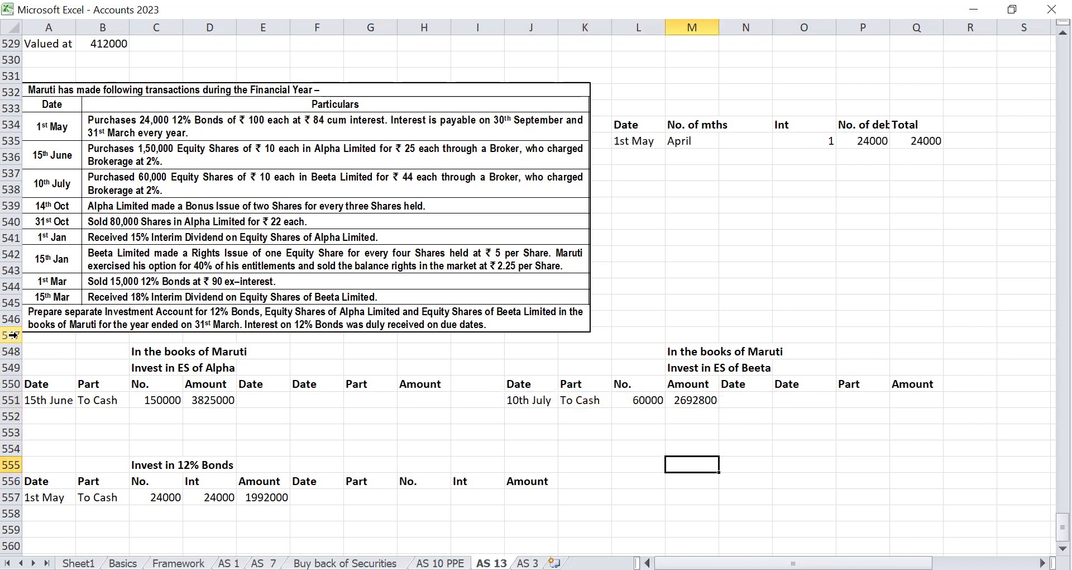
type("Cost")
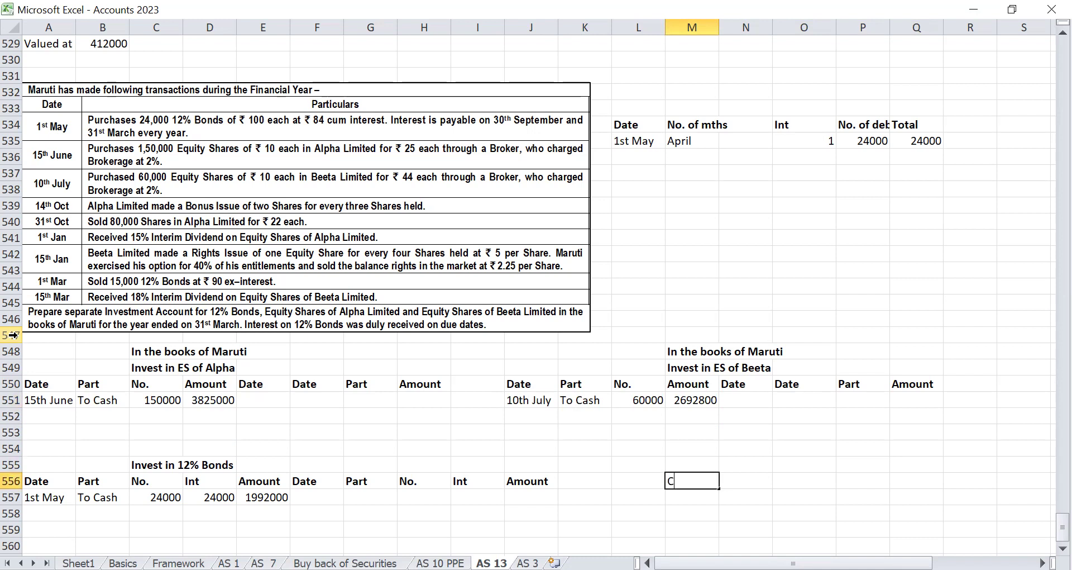
key("Tab")
key("Left")
type("Price")
key("Tab")
type("`")
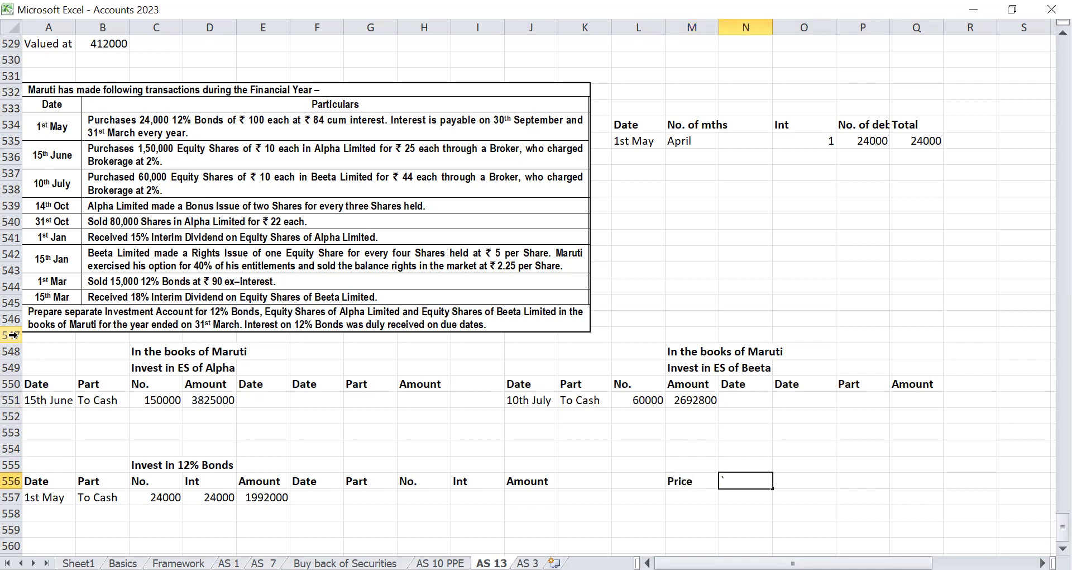
key("BackSpace")
type("44")
key("Return")
Step: Add a Brokerage line in row 557 of the working, calculated in N557 as =N556*2%
type("Brokerage")
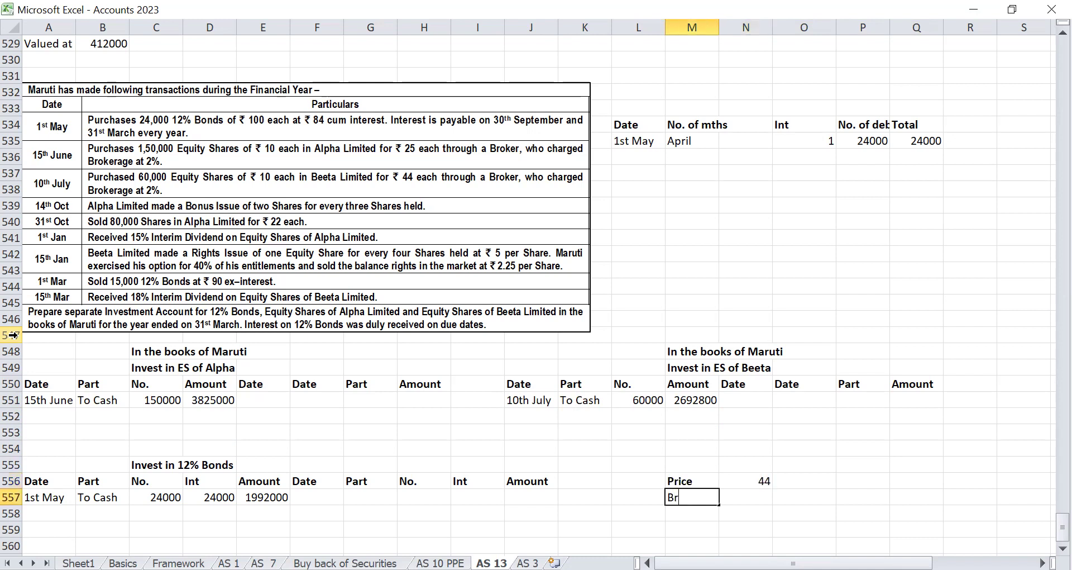
key("Tab")
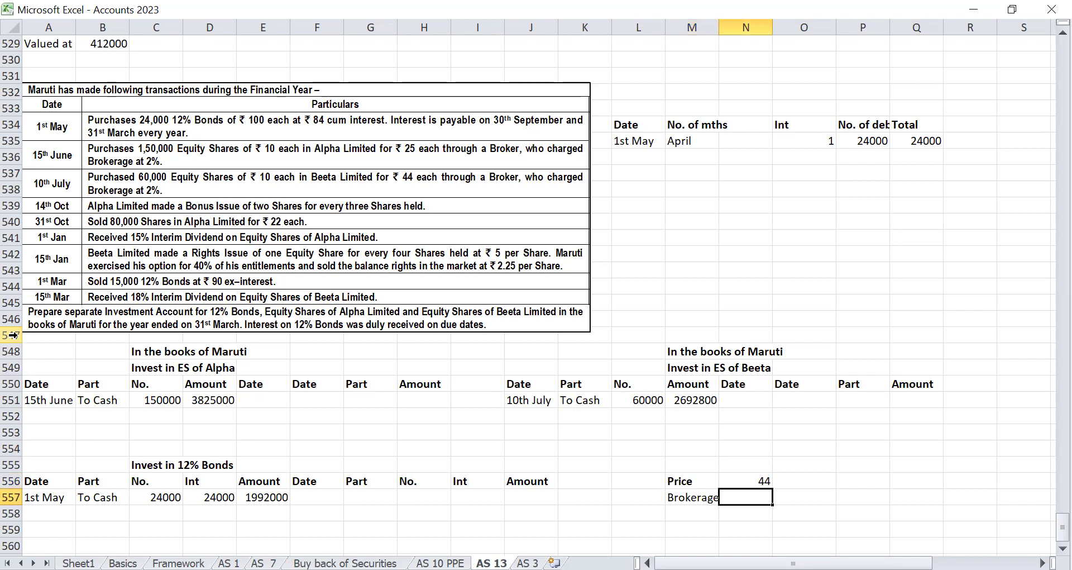
type("=")
key("Up")
type("*2%")
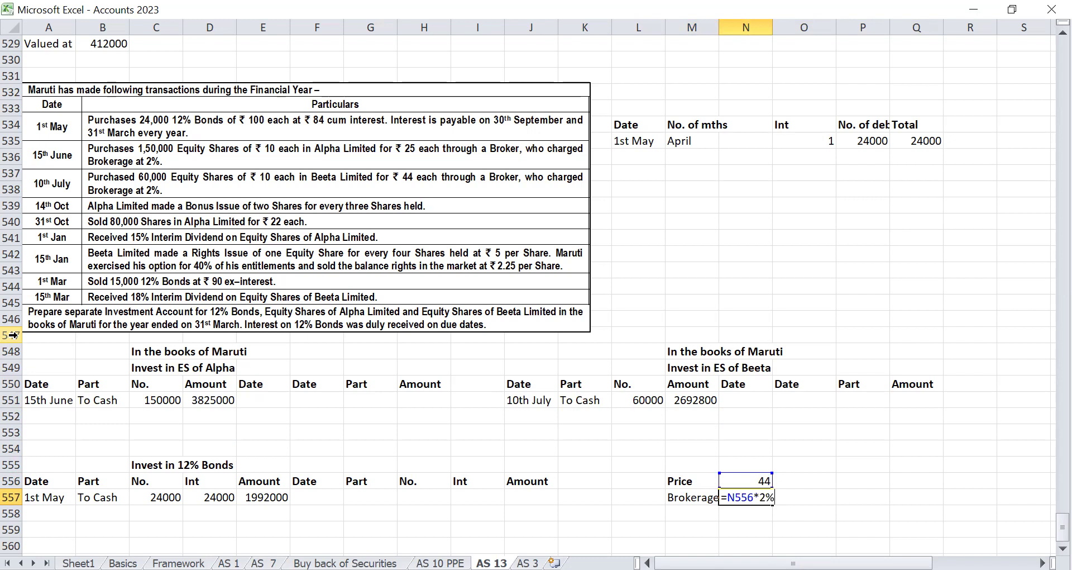
key("Return")
Step: Total the price and brokerage in N558 with =SUM(N556:N557) and make the result bold
key("Right")
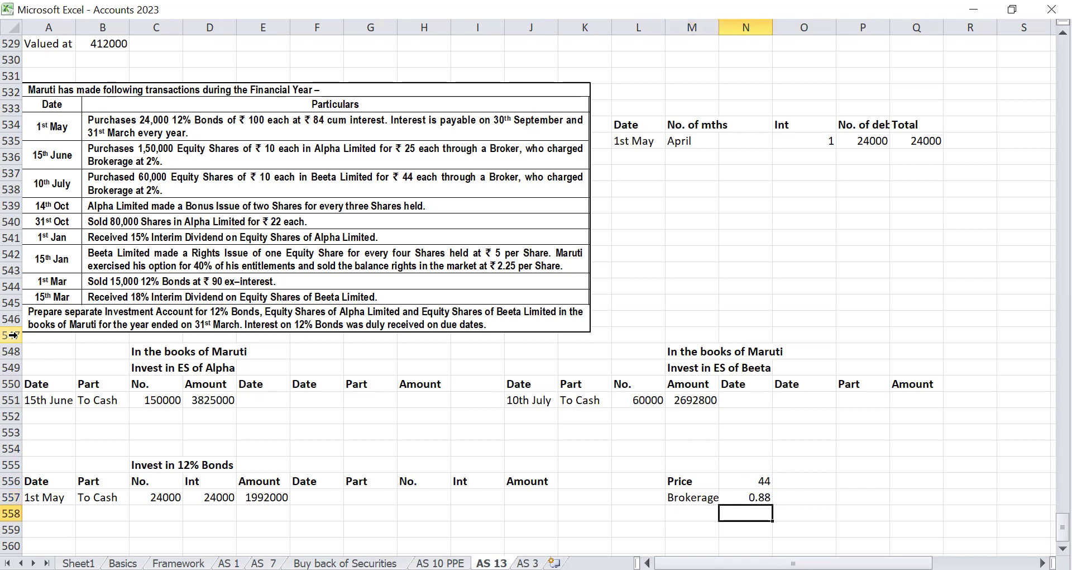
key("alt+equal")
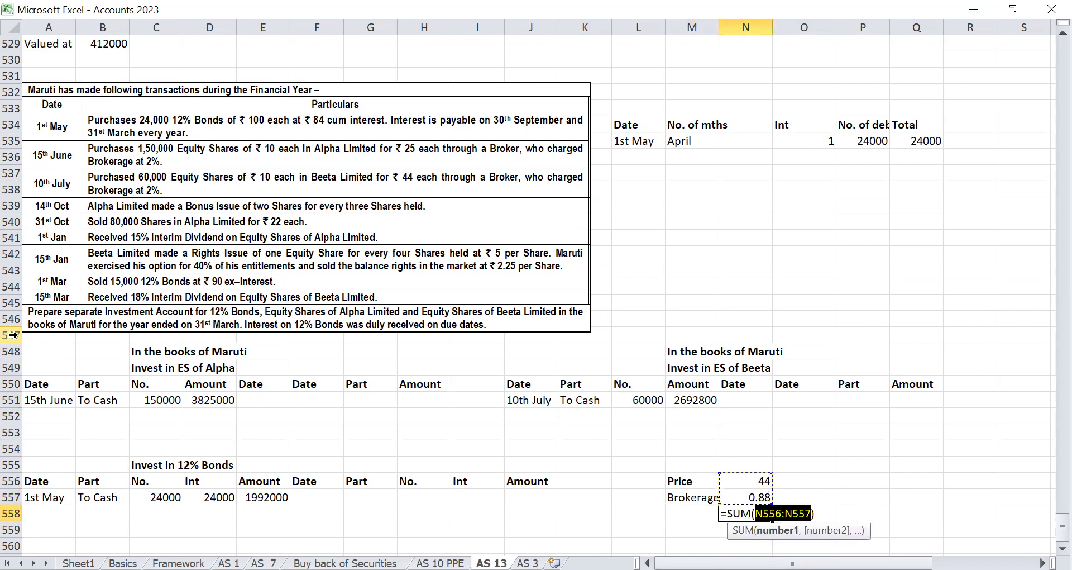
key("ctrl+Return")
key("ctrl+b")
Step: Calculate the total purchase cost in N559 with =N558*60000 and make it bold
key("Down")
type("=")
key("Up")
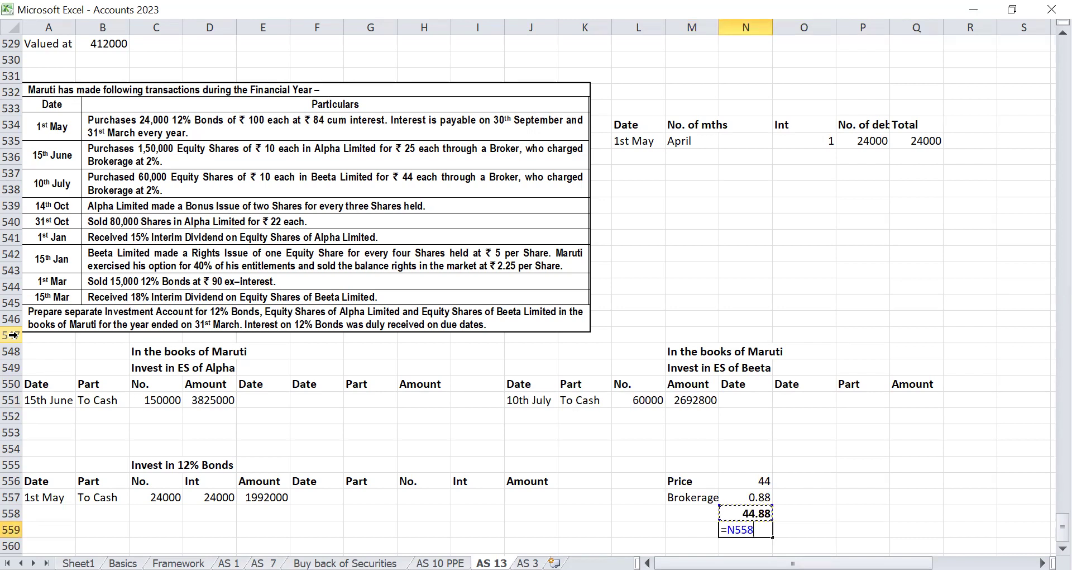
type("*60000")
key("Return")
key("Up")
key("ctrl+b")
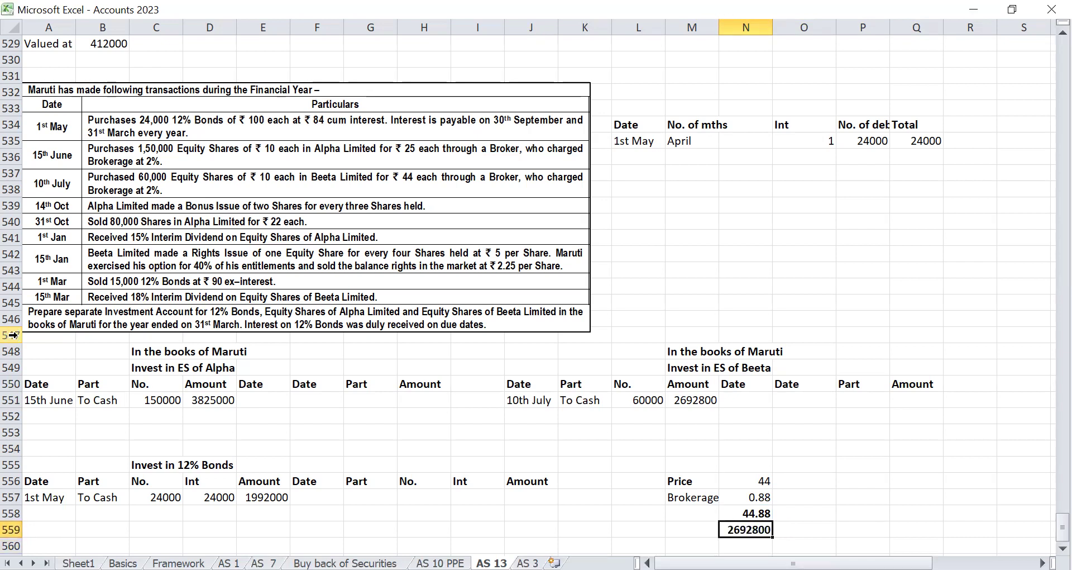
Step: Enter 1 and 0.02 in O556:O557 beside the price working and sum them in O558
key("Up")
key("Up")
key("Up")
key("Right")
type("1")
key("Return")
type("0.02")
key("Return")
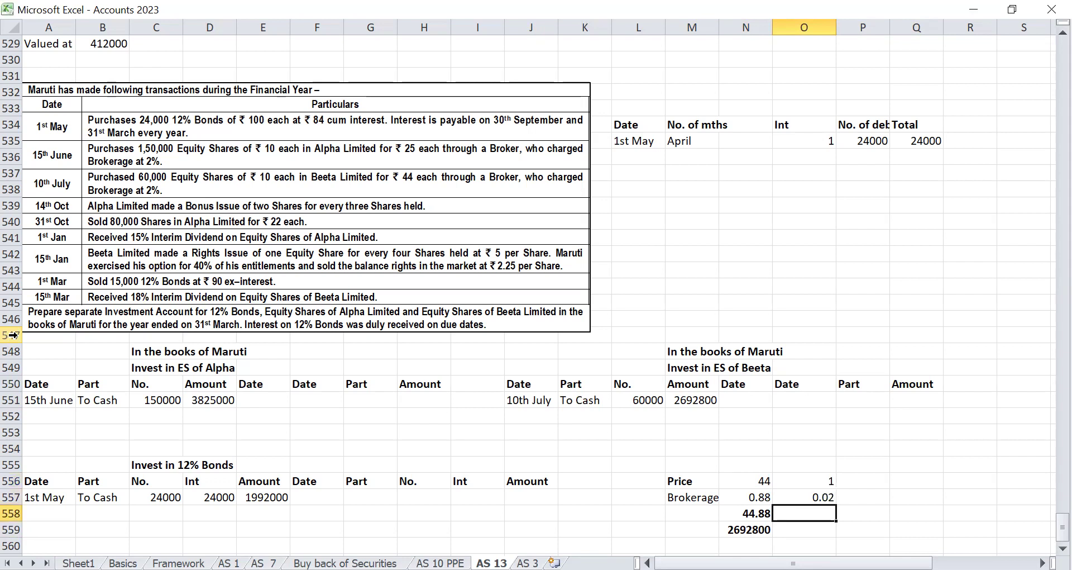
key("alt+equal")
key("Return")
key("Up")
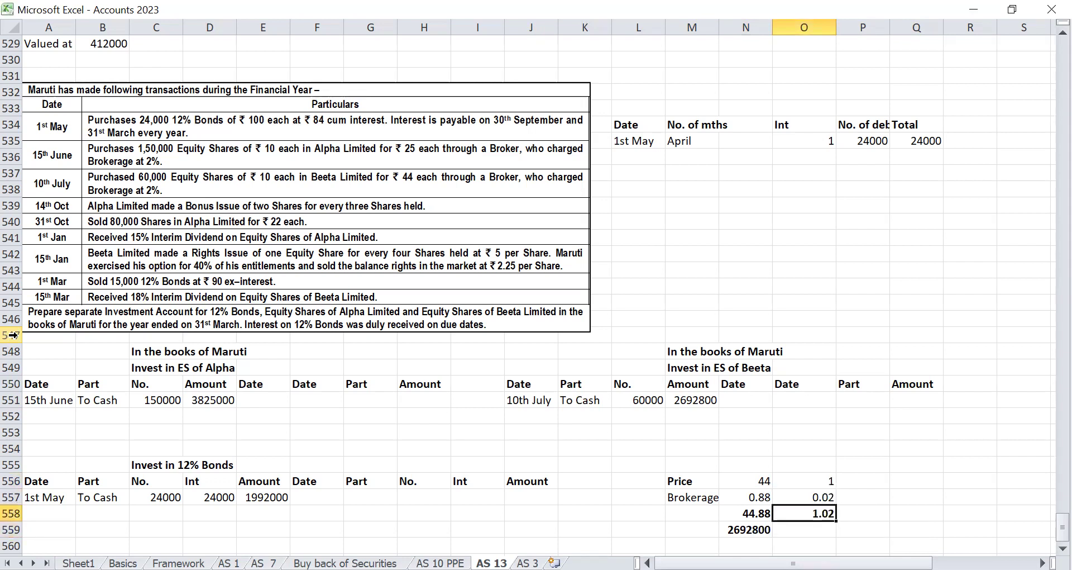
Step: Write the calculation 60000*44*1.02 as plain text in O559
key("Down")
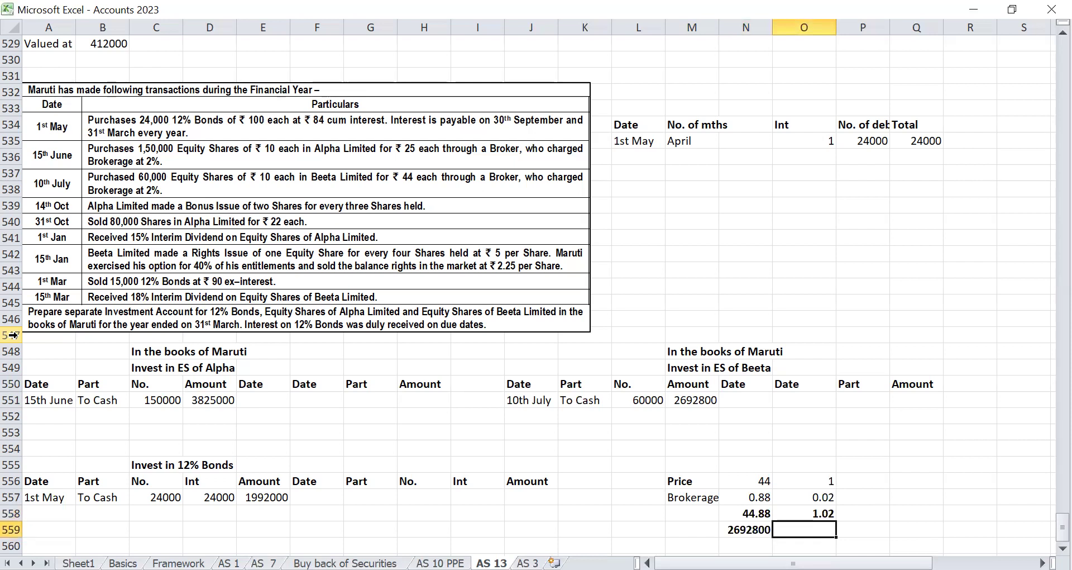
type("60000")
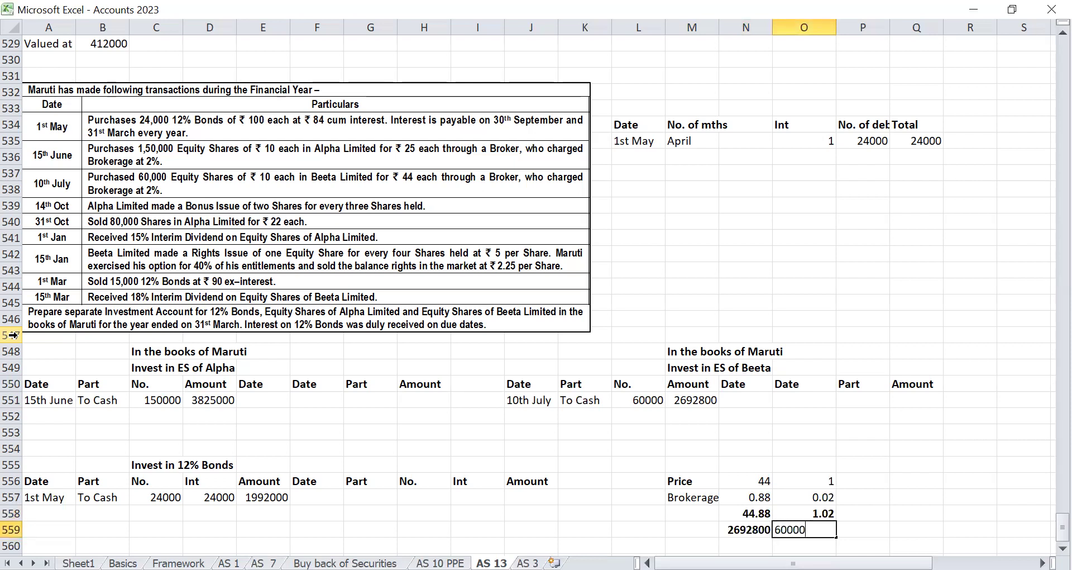
type("*44*1.02")
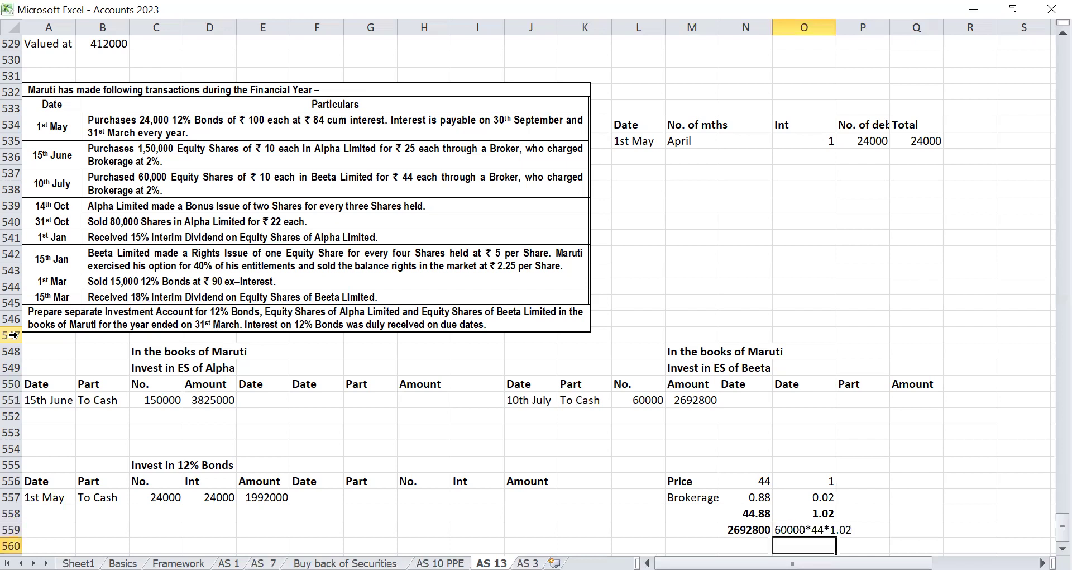
key("Up")
key("Up")
key("Up")
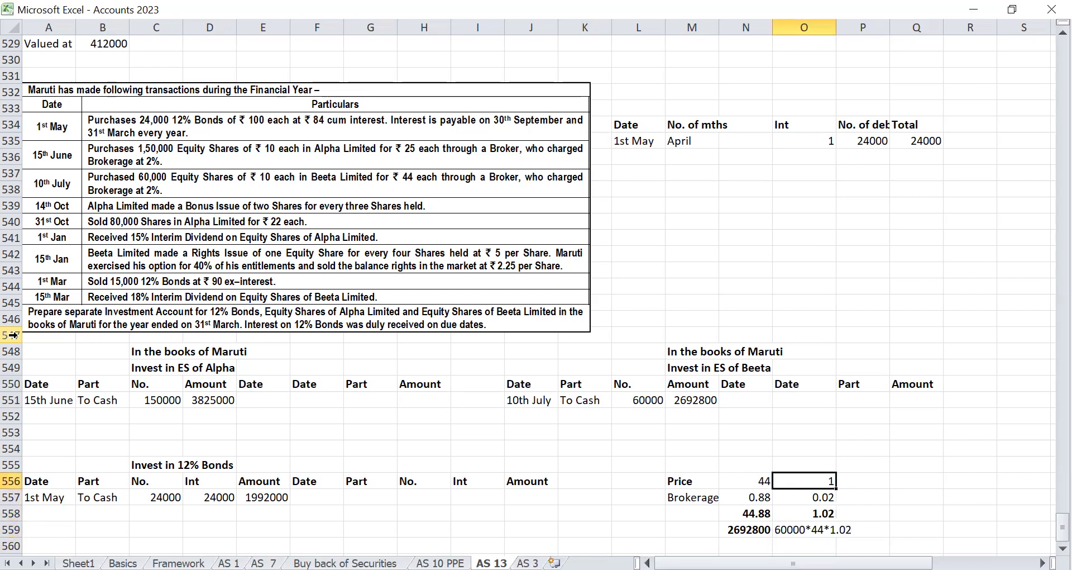
key("shift+Down")
key("shift+Down")
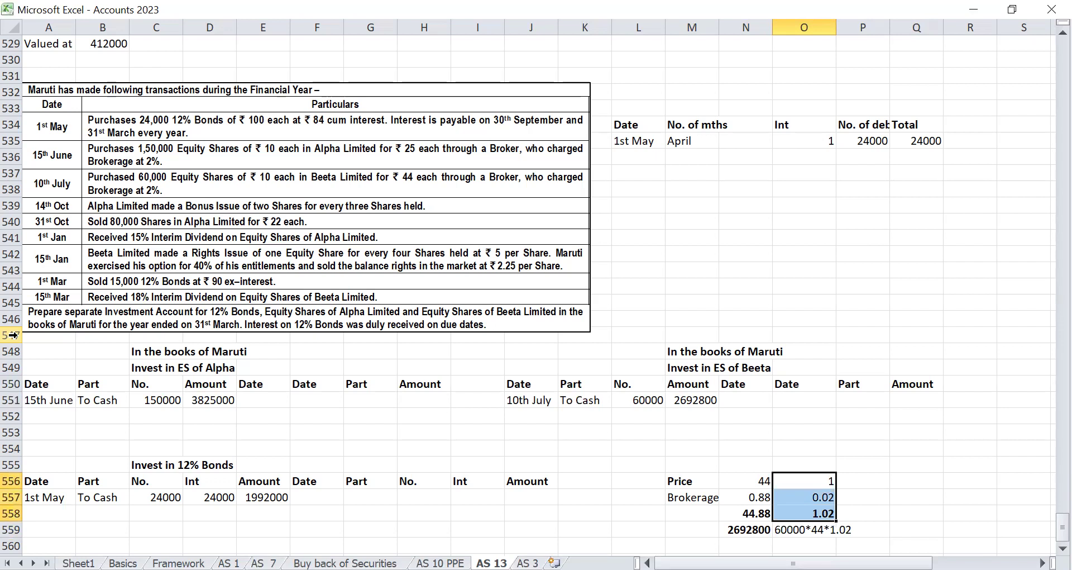
key("Down")
key("Down")
key("Down")
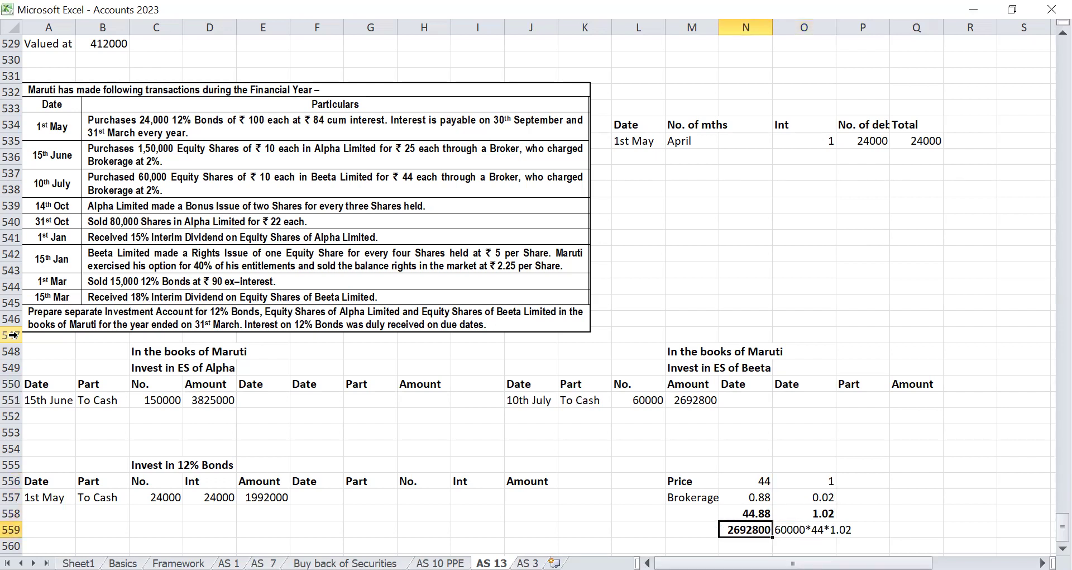
key("Return")
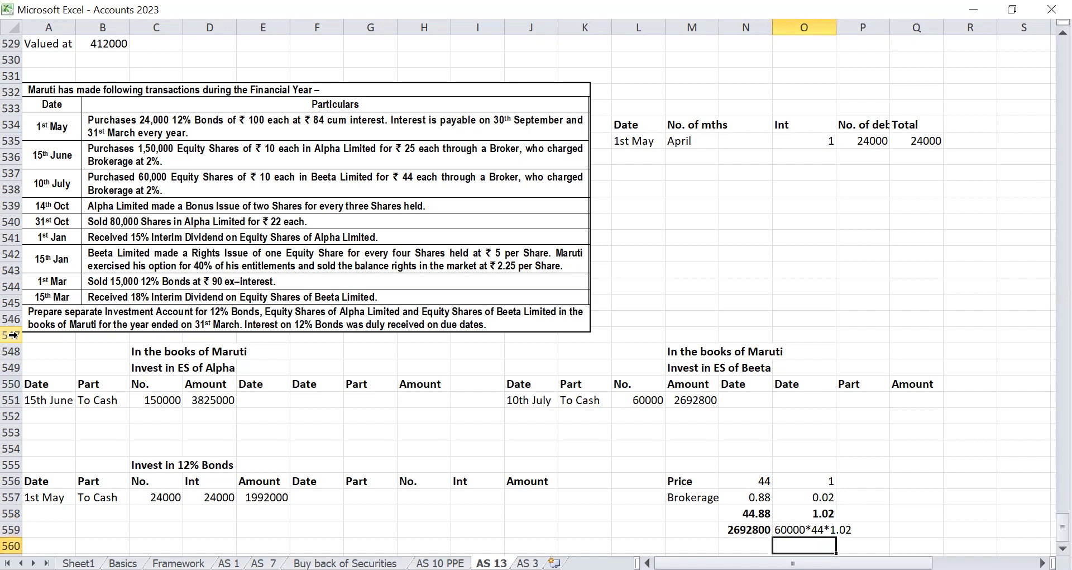
Step: Write the alternative calculation 60000*44+2% as plain text in O560
type("60000*44+2")
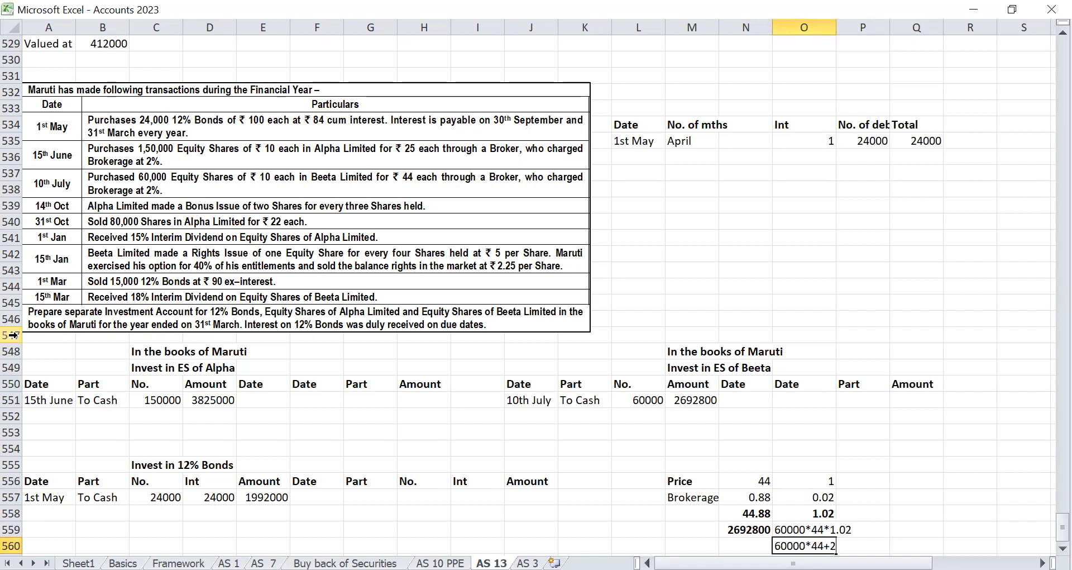
type("%")
key("Return")
key("Up")
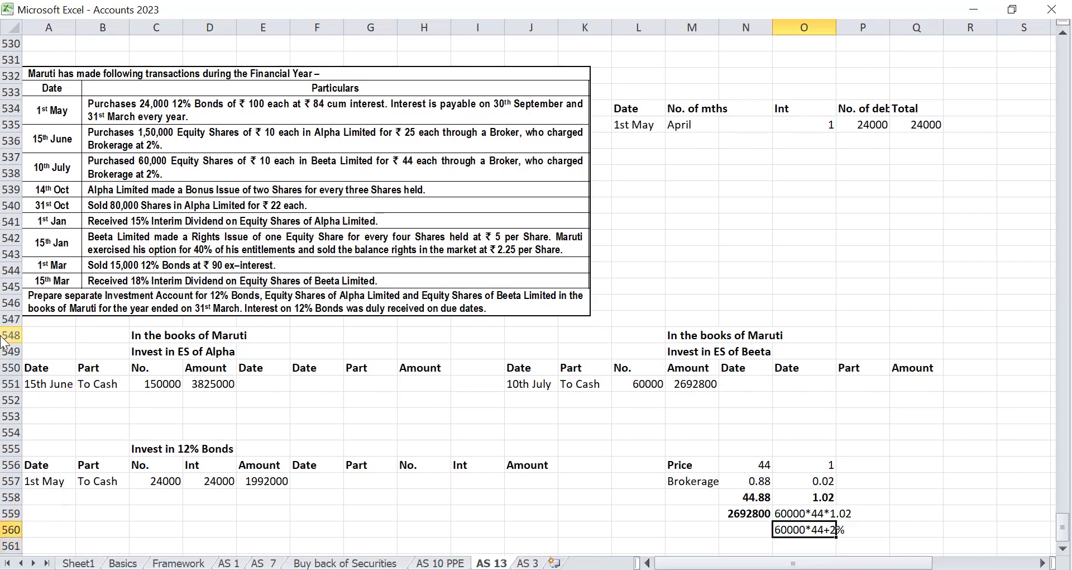
key("Up")
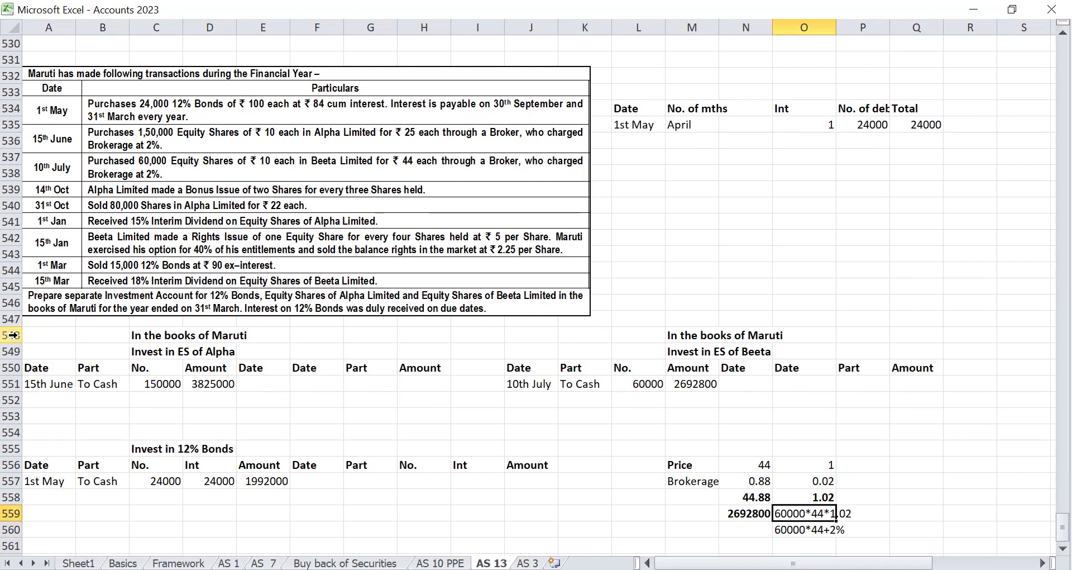
key("Left")
key("Up")
key("Up")
key("Up")
key("Up")
key("Up")
key("Up")
key("Up")
key("Up")
key("Left")
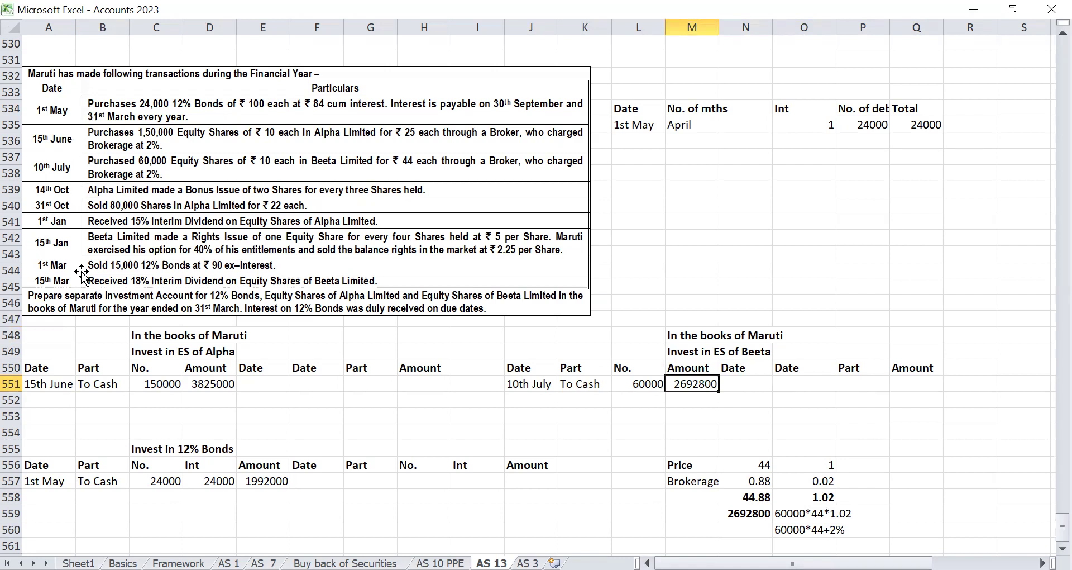
Step: Record the bonus issue in row 552 of the Alpha account: 14th Oct, To Bonus, 100000 shares, with the amount left blank
left_click(52, 401)
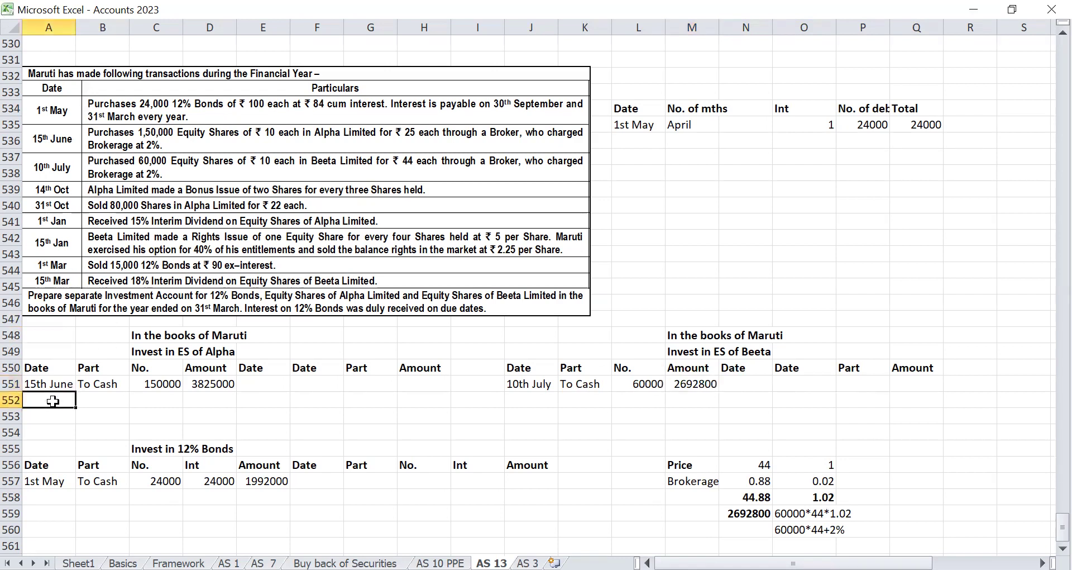
type("14th Oct")
key("Tab")
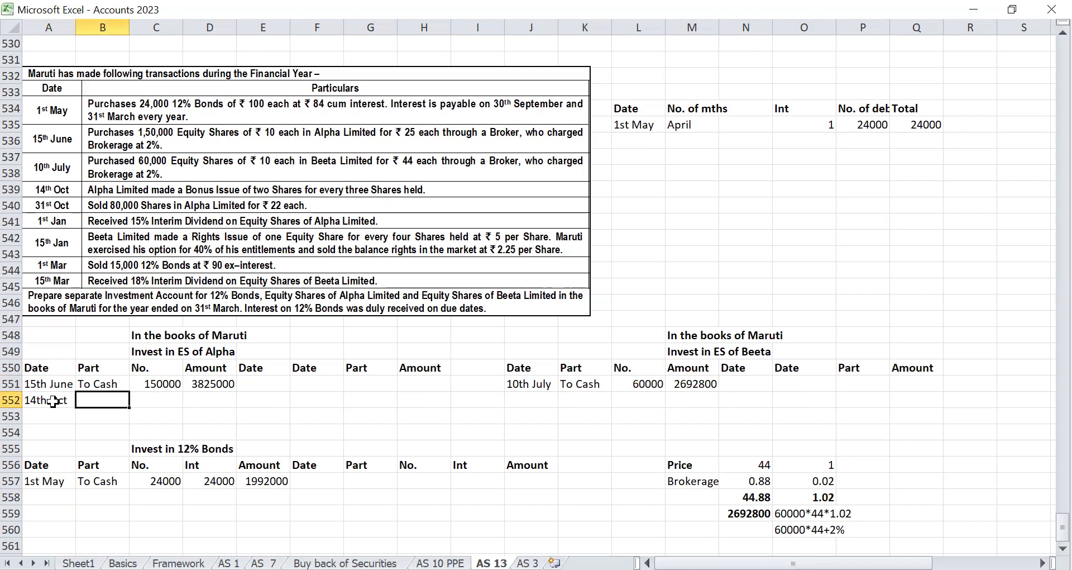
type("To Bonus")
key("Tab")
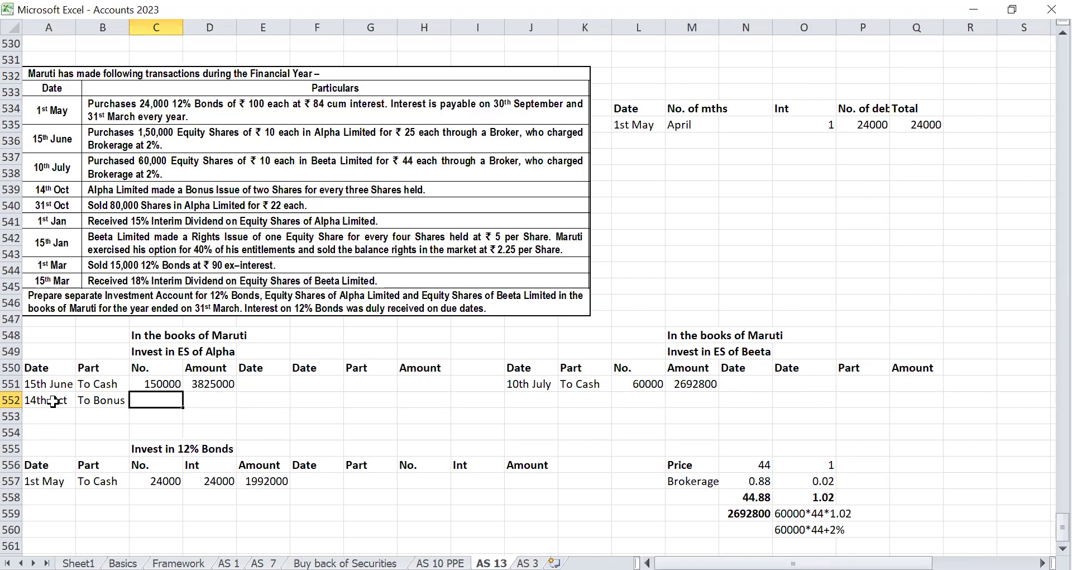
type("100000")
key("Return")
key("Up")
key("Right")
key("Right")
key("Right")
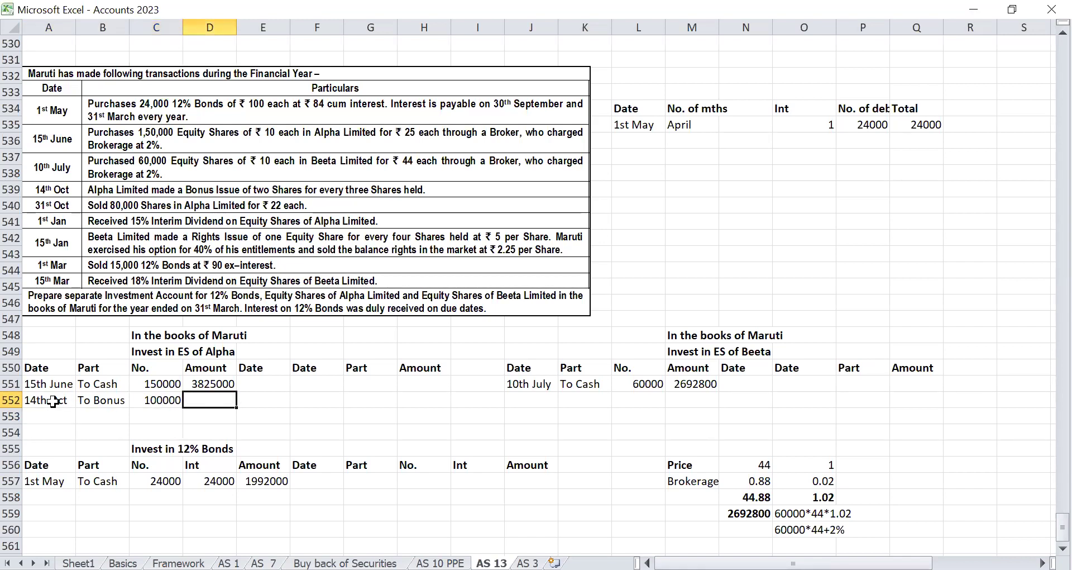
key("F2")
key("Return")
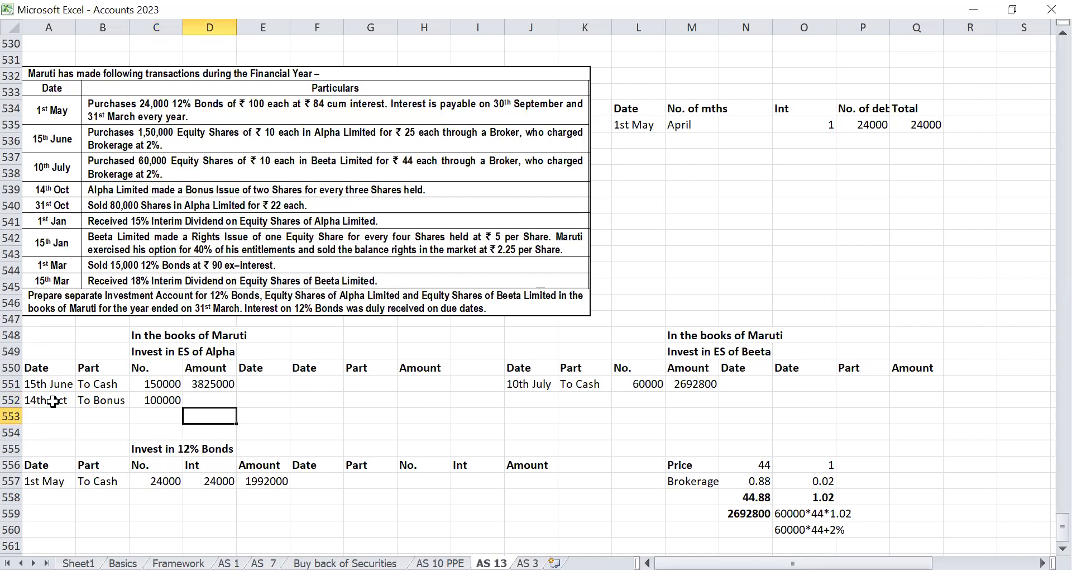
Step: Start the credit side of the Alpha account with 31st Oct in E551 and By Cash in F551
key("Up")
key("Up")
key("Right")
type("31st Oct")
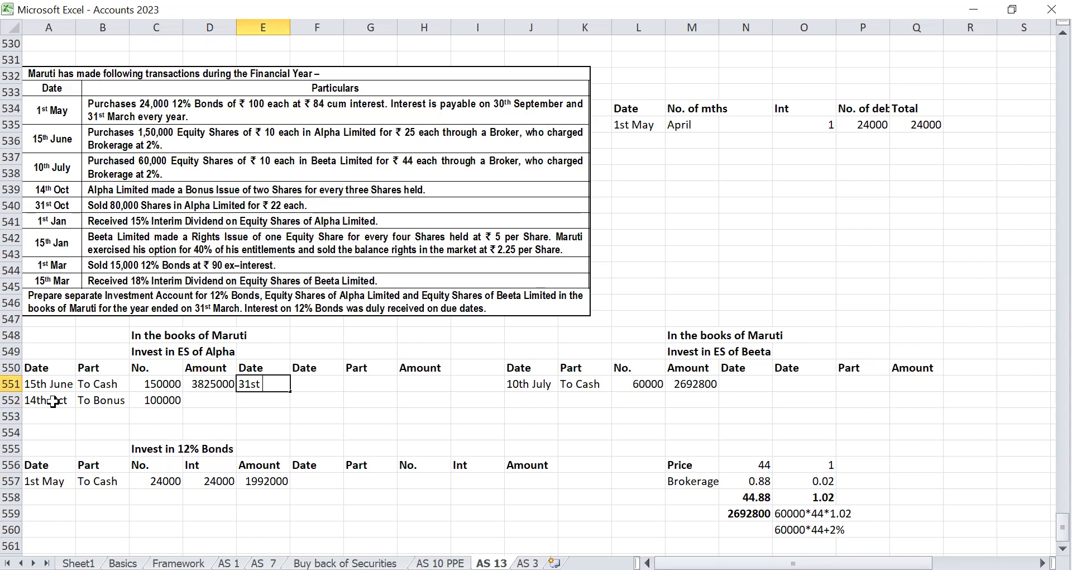
key("Tab")
type("By")
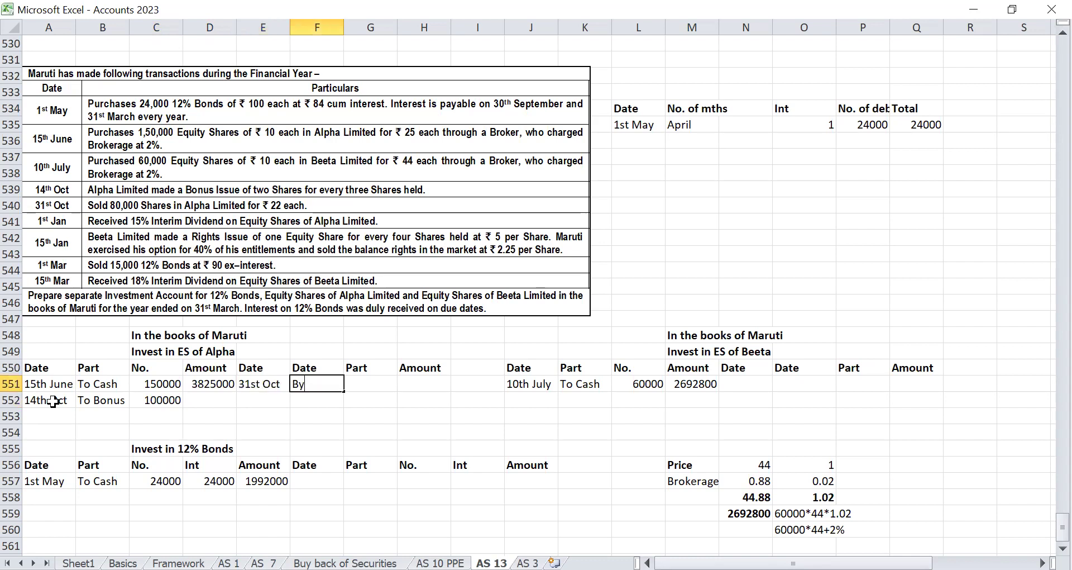
type(" Cash")
key("Tab")
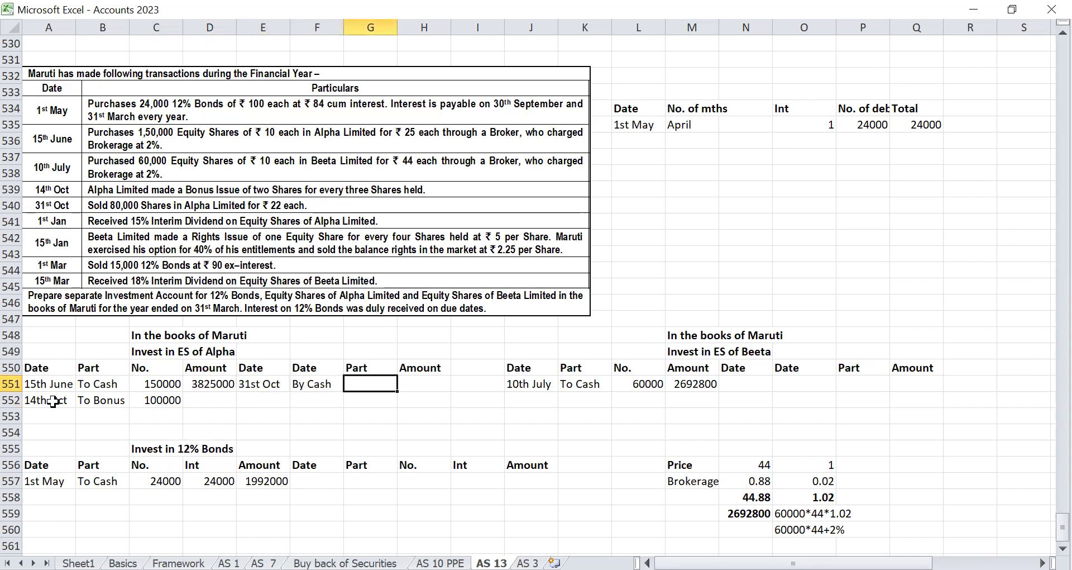
Step: Enter 80000 shares in G551 and calculate the sale proceeds in H551 with =G551*22
type("80000")
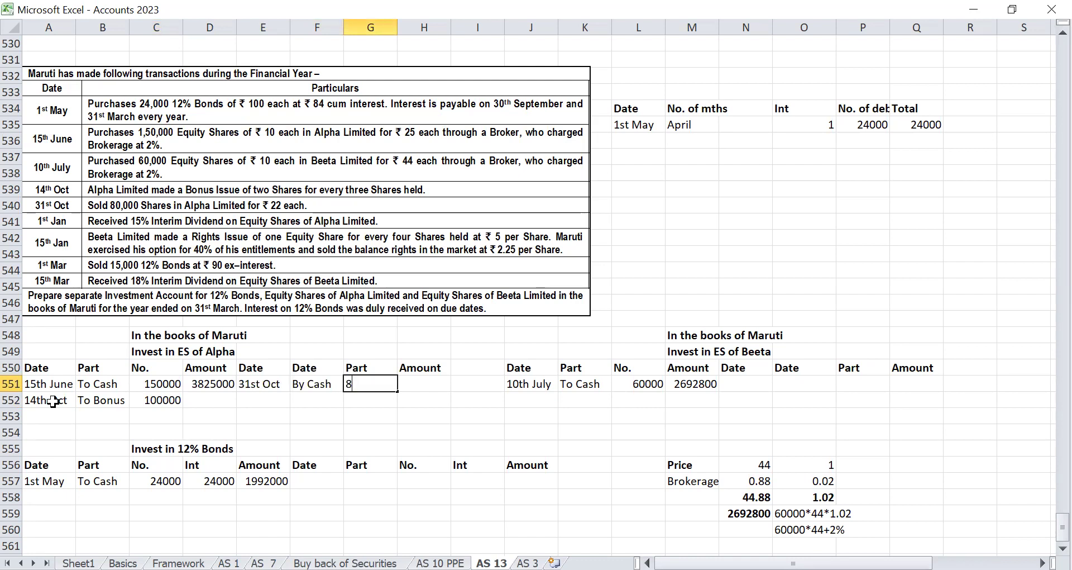
key("Tab")
type("=")
key("Left")
type("*22")
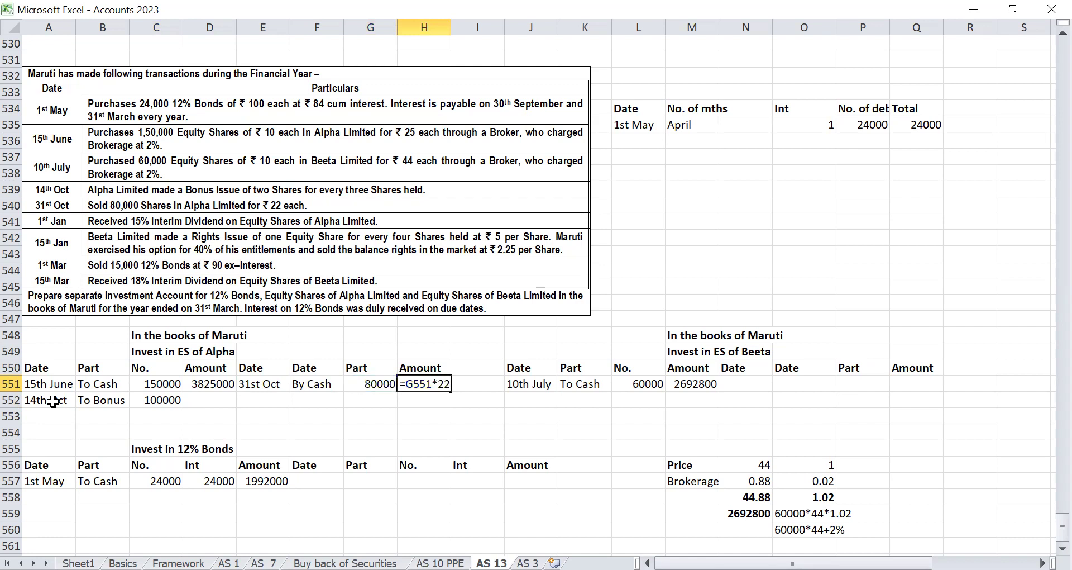
key("Return")
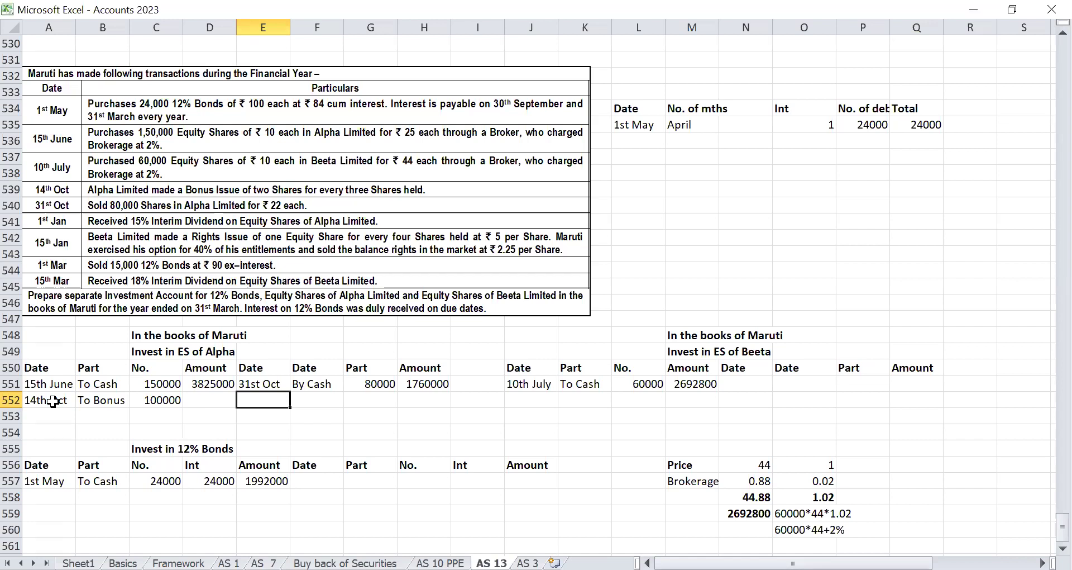
Step: Write the working note "Int div recd = 170000*10*15%" in F548 above the Alpha account
key("Down")
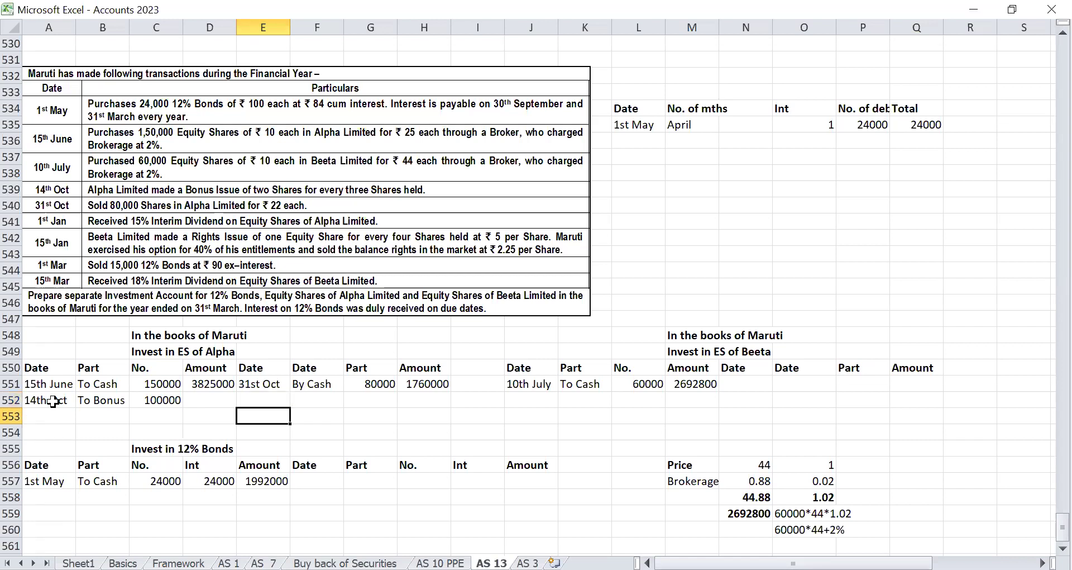
key("Up")
key("Up")
key("Up")
key("Up")
key("Up")
key("Right")
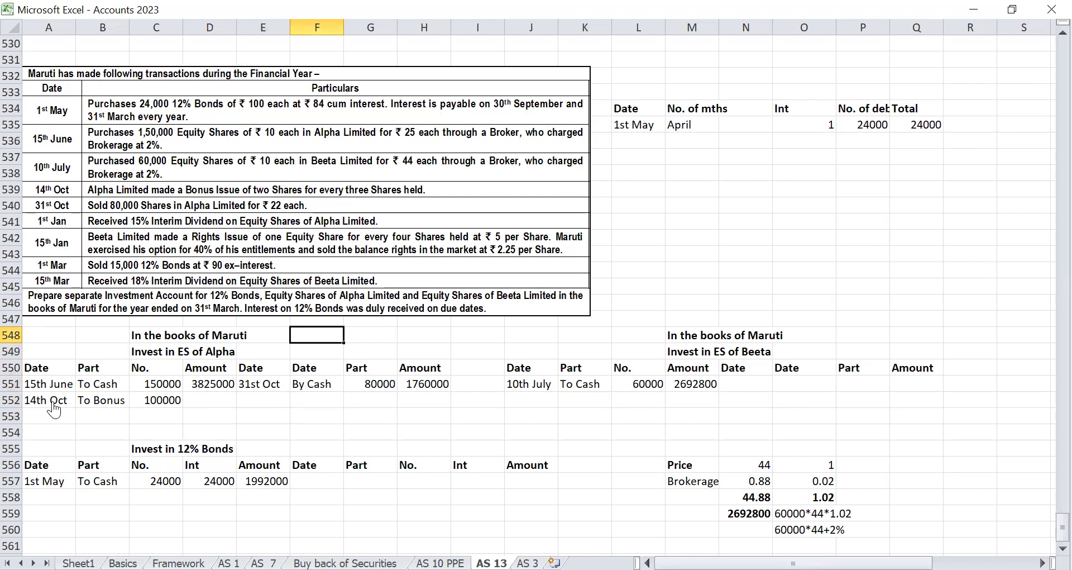
type("Int div recd")
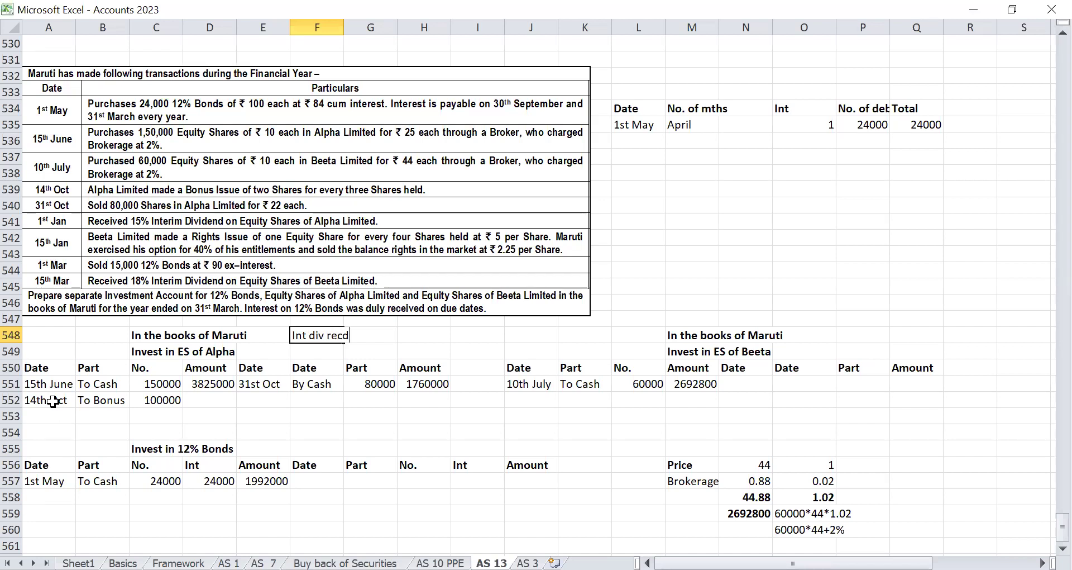
type(" =")
type("170000")
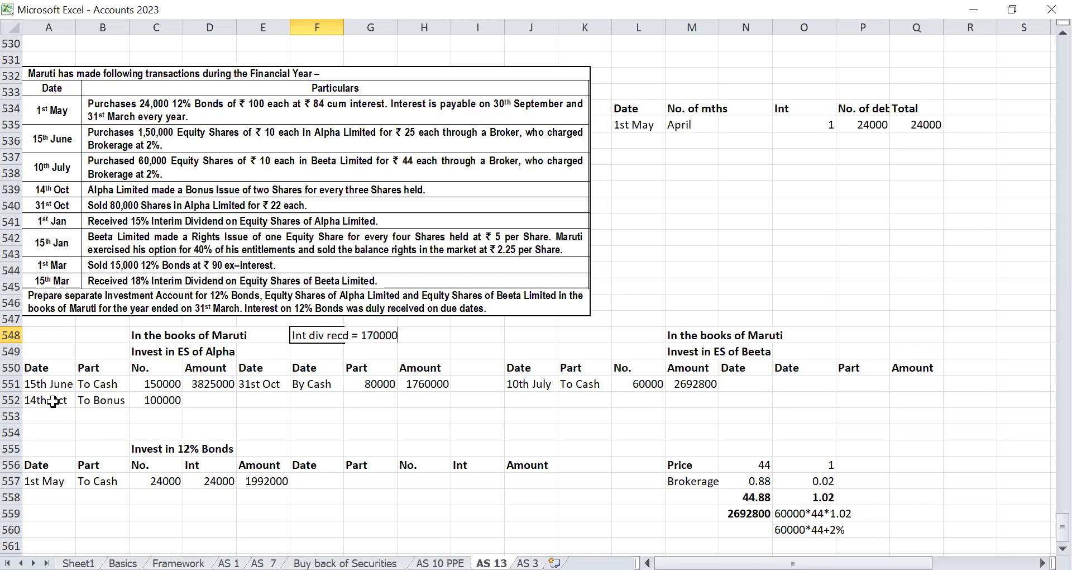
type("*10*15%")
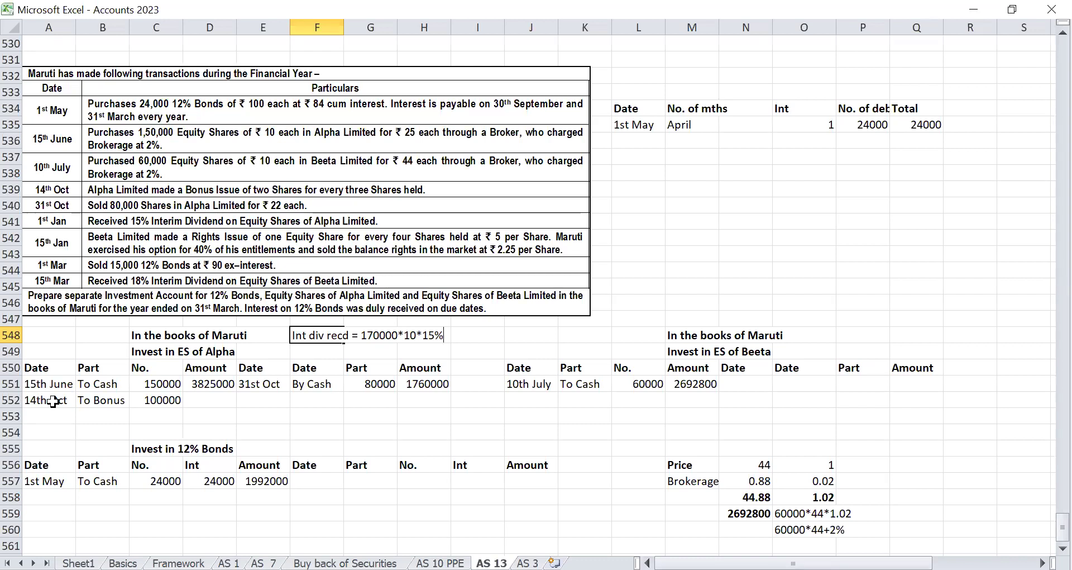
key("Return")
Step: Copy the expression 170000*10*15% from the note in F548 and use it to calculate the dividend in G549
key("Up")
key("F2")
key("ctrl+shift+Left")
key("ctrl+shift+Left")
key("ctrl+shift+Left")
key("ctrl+shift+Left")
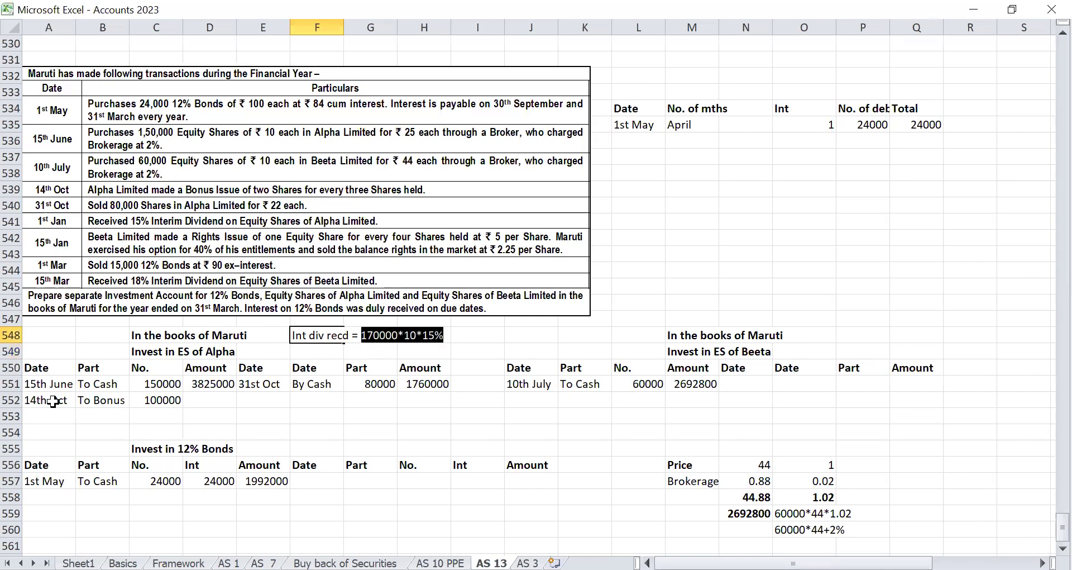
key("ctrl+c")
key("Return")
key("Right")
key("ctrl+v")
key("Right")
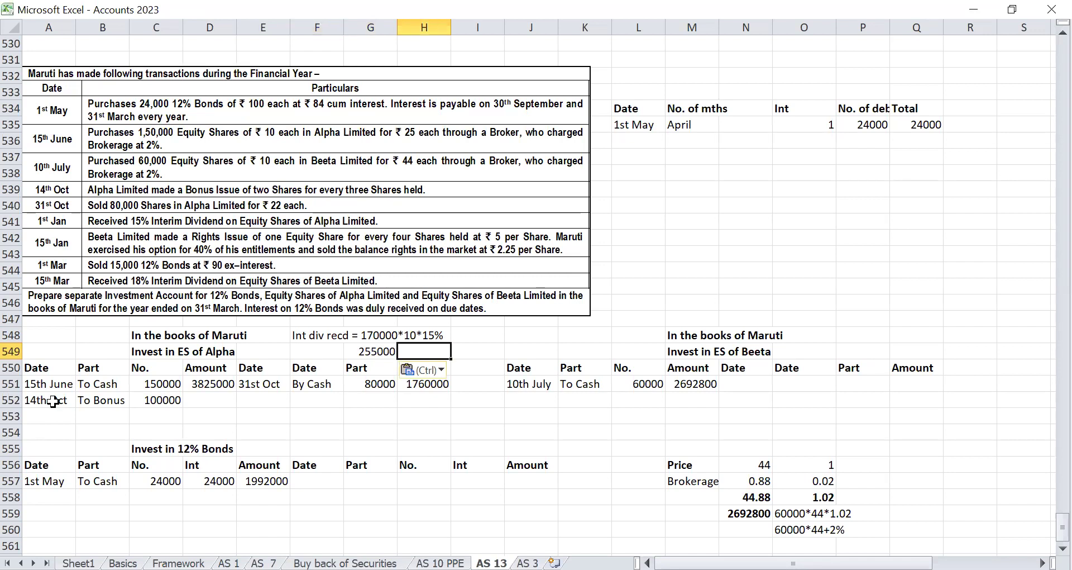
Step: Add the note "Credited to P&L" in H549 beside the dividend amount
key("Up")
key("Left")
key("Down")
key("Right")
type("Credited to P&L")
key("Return")
key("Up")
key("shift+Left")
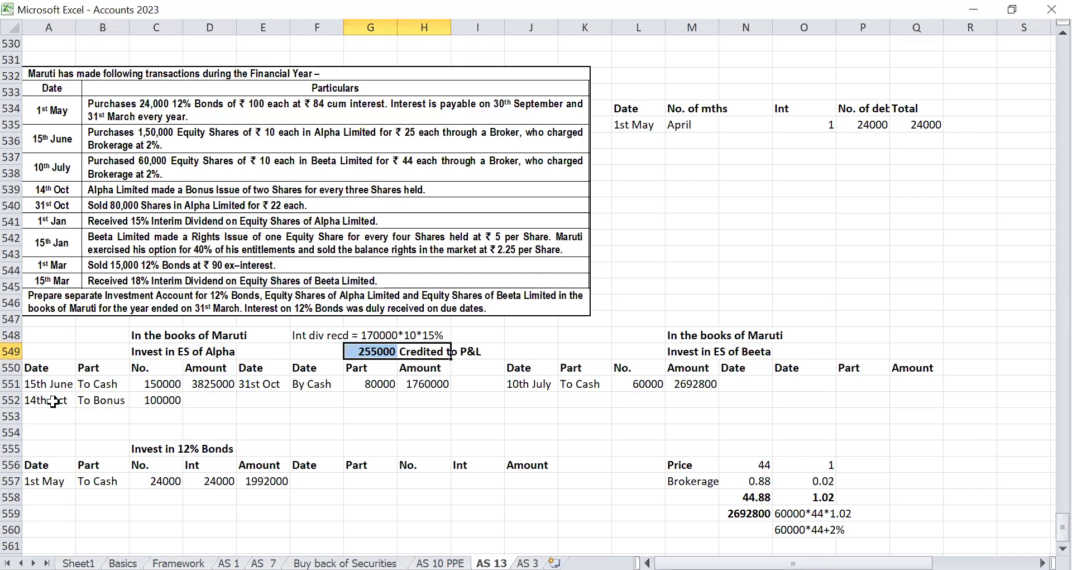
Step: Enter the closing balance on the credit side of row 552: 31st Mar, By bal, 170000 shares
key("Down")
key("Down")
key("Down")
key("Left")
key("Up")
key("Left")
key("Left")
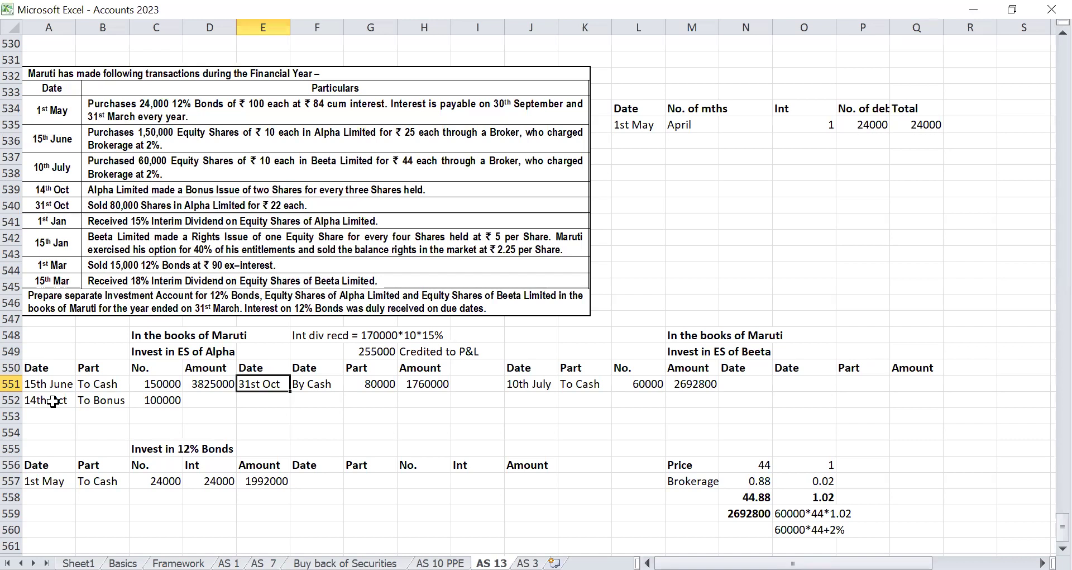
key("Return")
key("Up")
key("Down")
key("Down")
key("Left")
key("Left")
key("Right")
key("Right")
key("Up")
type("31st Mar")
key("Tab")
type("By bal")
key("Tab")
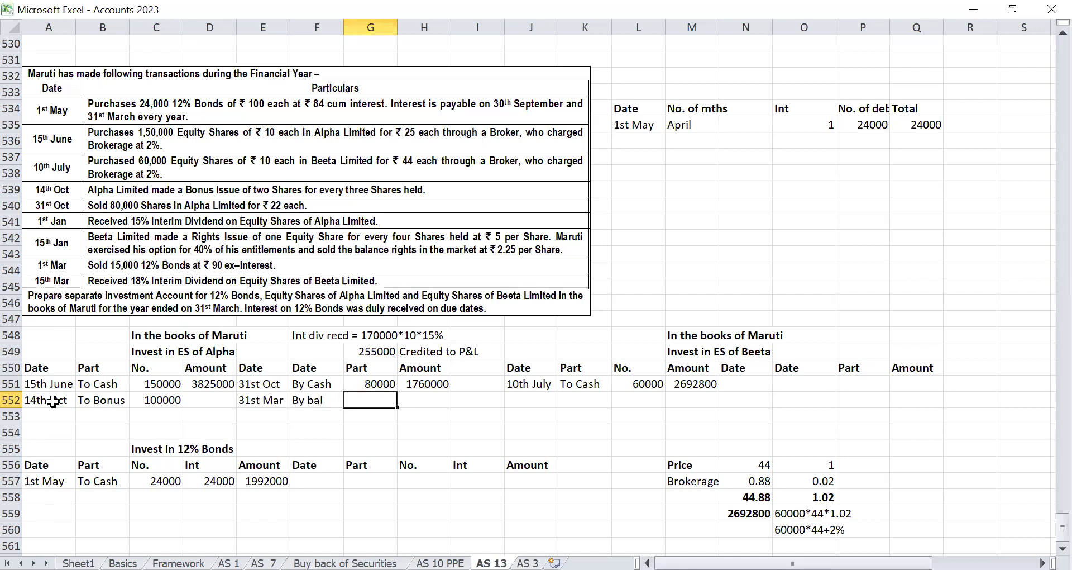
type("170000")
key("Return")
Step: Total the debit-side number column in C553 and copy the sum to the amount column in D553
key("Left")
key("Left")
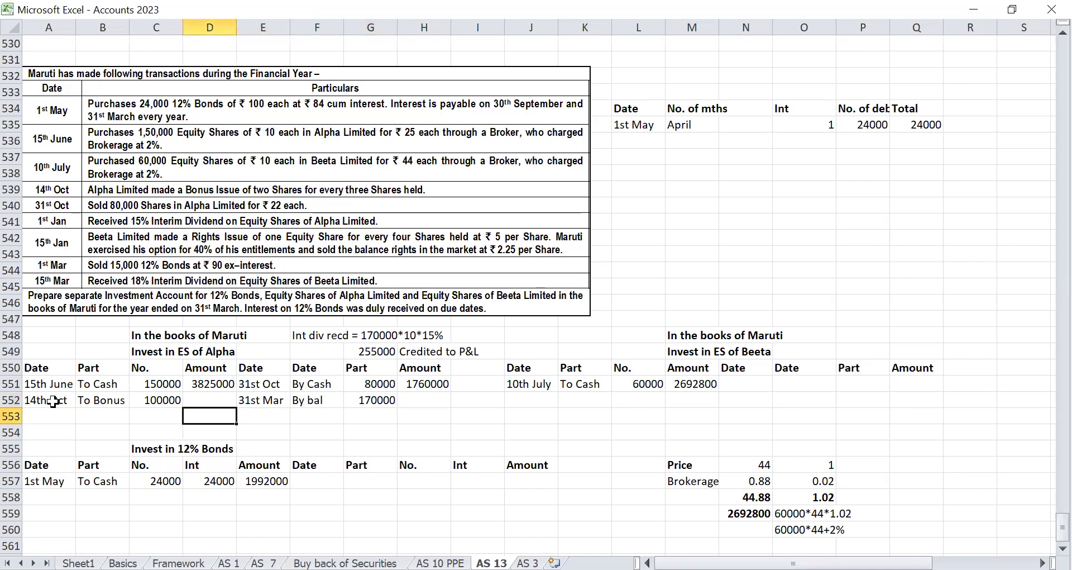
key("alt+equal")
key("ctrl+Return")
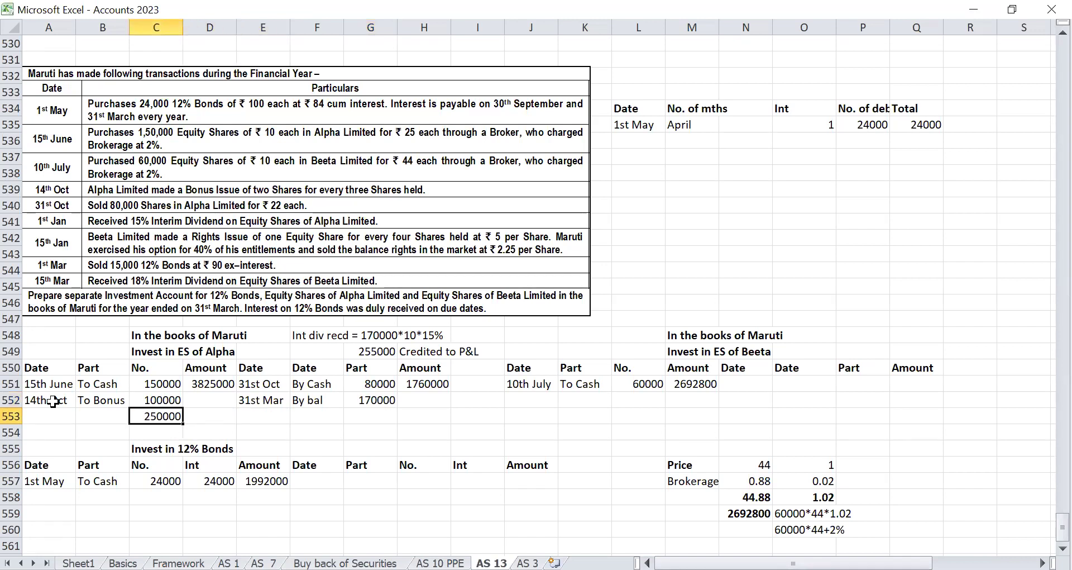
key("ctrl+c")
key("Right")
key("ctrl+v")
Step: Make the totals in C553:D553 bold and copy them to the credit side in G553:H553
key("shift+Left")
key("ctrl+c")
key("Right")
key("Right")
key("Right")
key("ctrl+v")
Step: Calculate the balancing amount in H554 with =D553-H553
key("Right")
key("Down")
type("=")
key("Up")
key("Left")
key("Left")
key("Left")
key("Left")
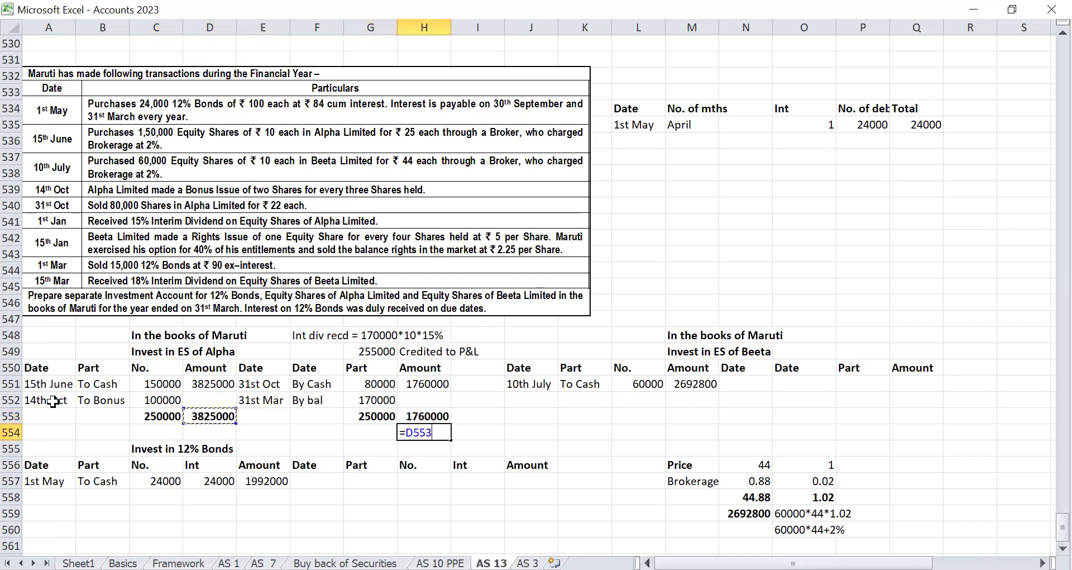
type("-")
key("Up")
key("Return")
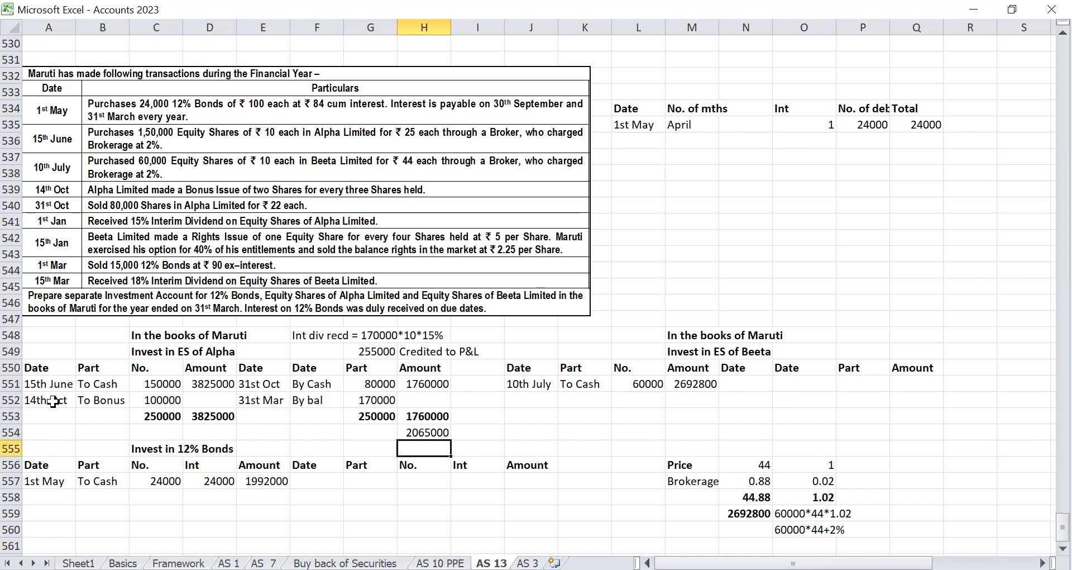
Step: Enter 2065000 as the closing balance amount in H552 and delete the helper calculation in H554
key("Up")
key("Up")
key("Up")
type("206590")
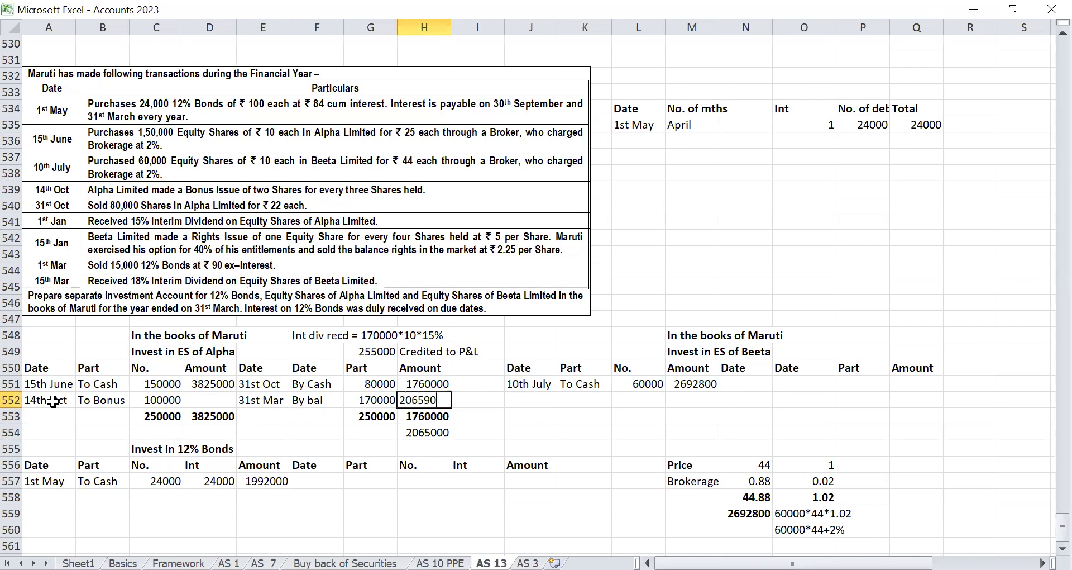
key("BackSpace")
key("BackSpace")
type("000")
key("Return")
key("Down")
key("Delete")
key("Down")
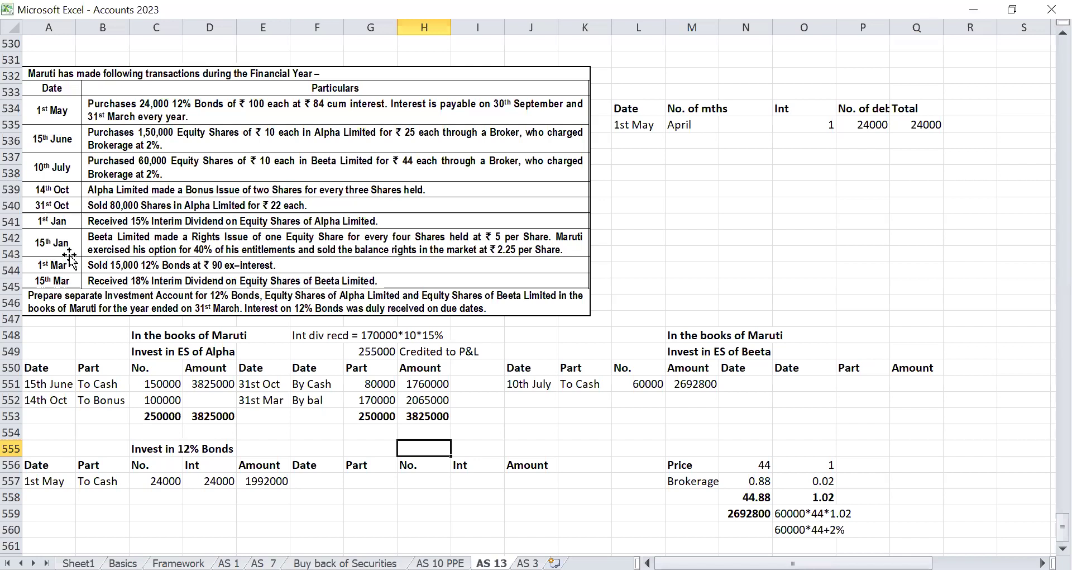
Step: Label P548 as Rights above the Beeta account and calculate the entitlement in Q548 with =60000*1/4
key("Right")
key("Right")
key("Right")
key("Up")
key("Up")
key("Up")
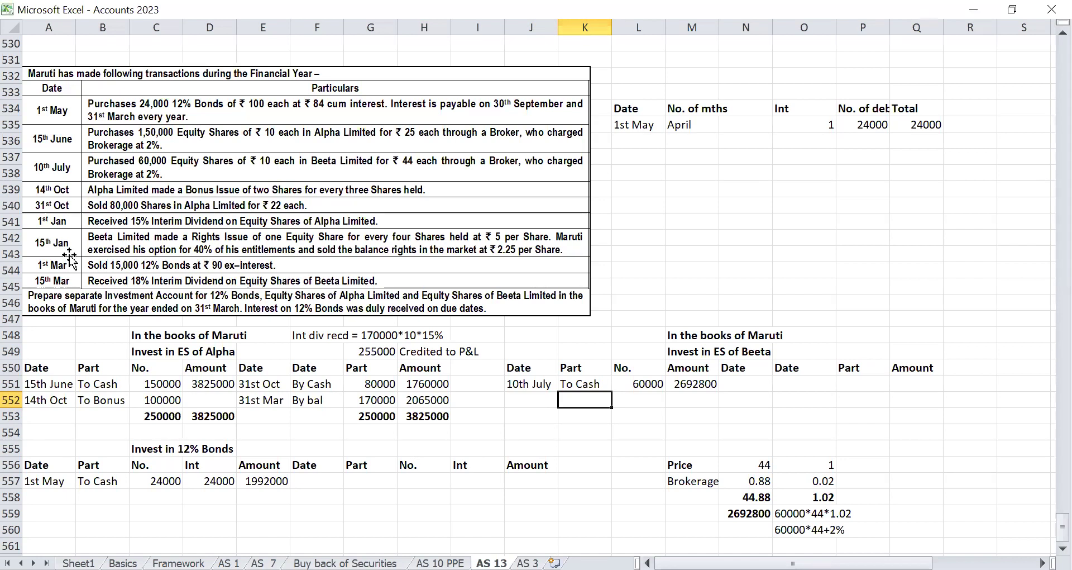
key("Up")
key("Up")
key("Up")
key("Right")
key("Right")
key("Right")
key("Right")
key("Right")
key("Up")
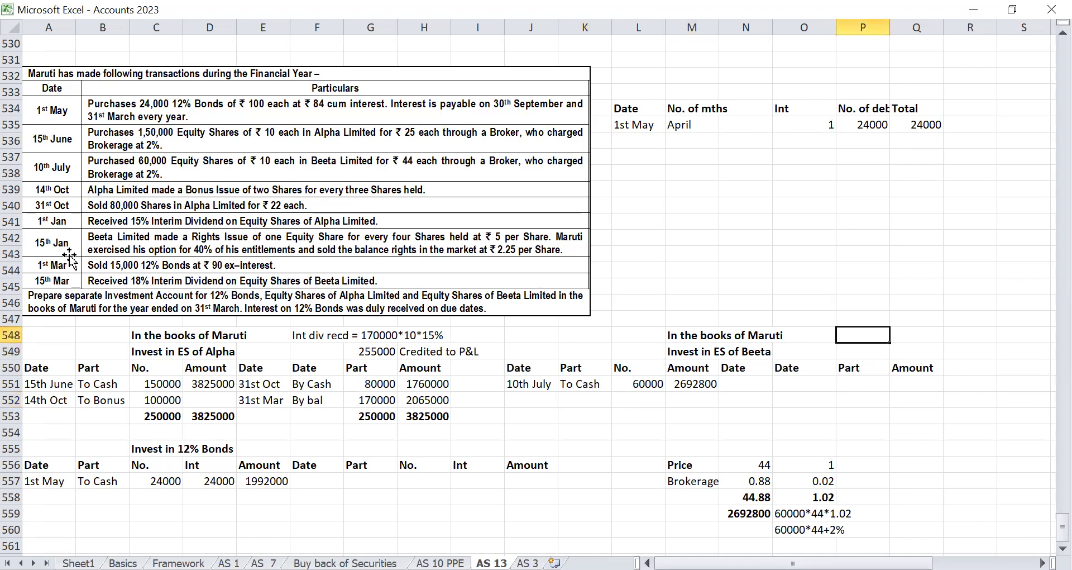
type("Rights")
key("Right")
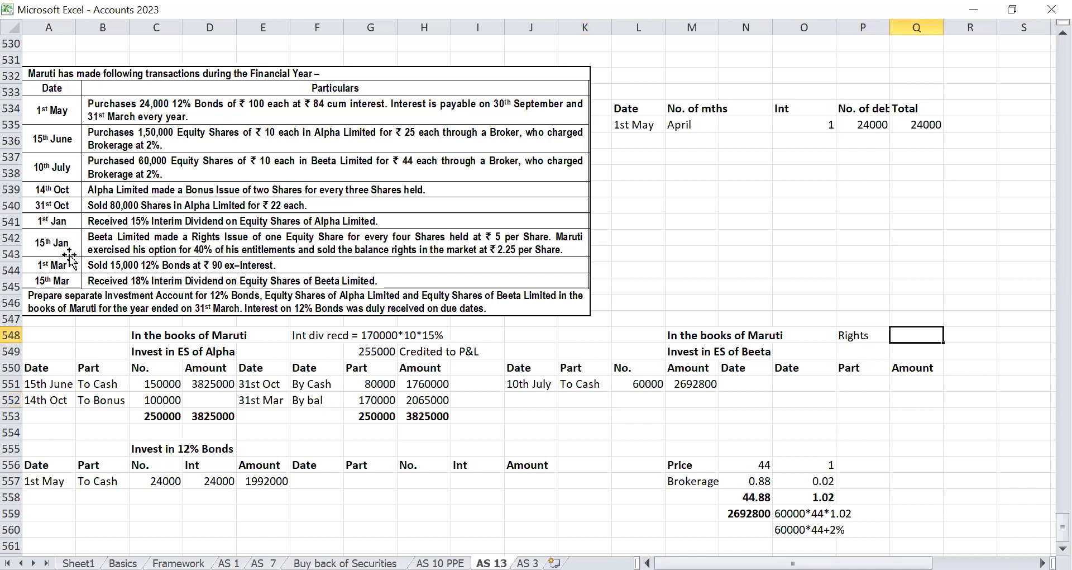
type("=60000")
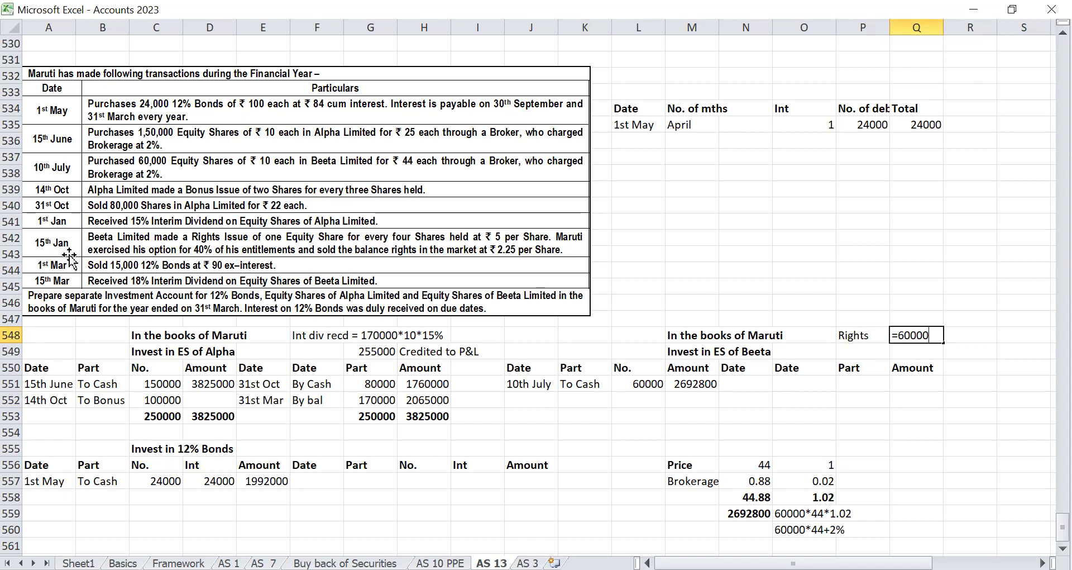
type("*1/4")
key("Return")
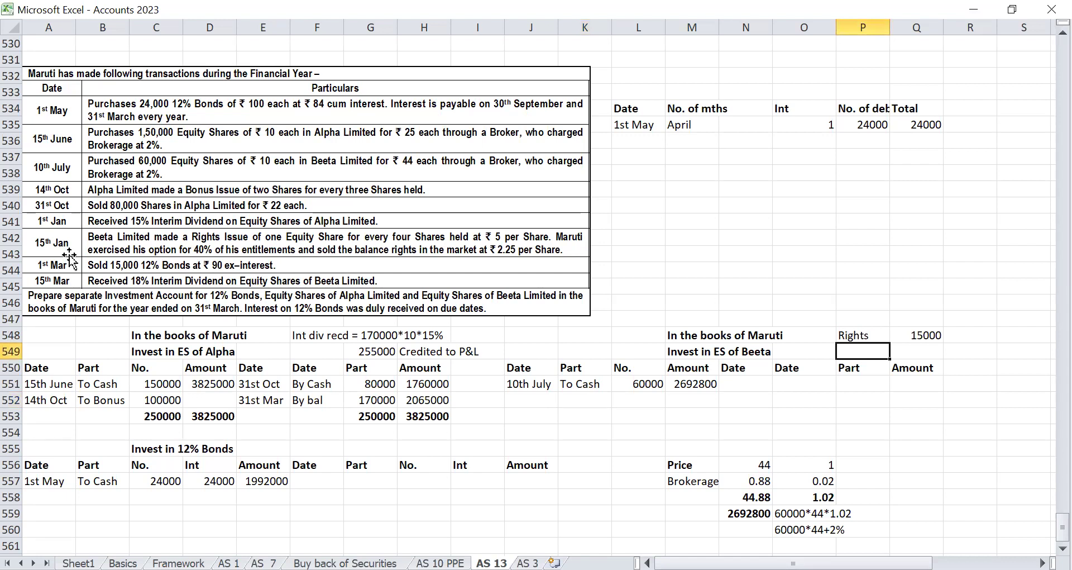
Step: Move the Rights label and its value from P548:Q548 up to P546:Q546
key("Up")
key("shift+Right")
key("ctrl+x")
key("Up")
key("Up")
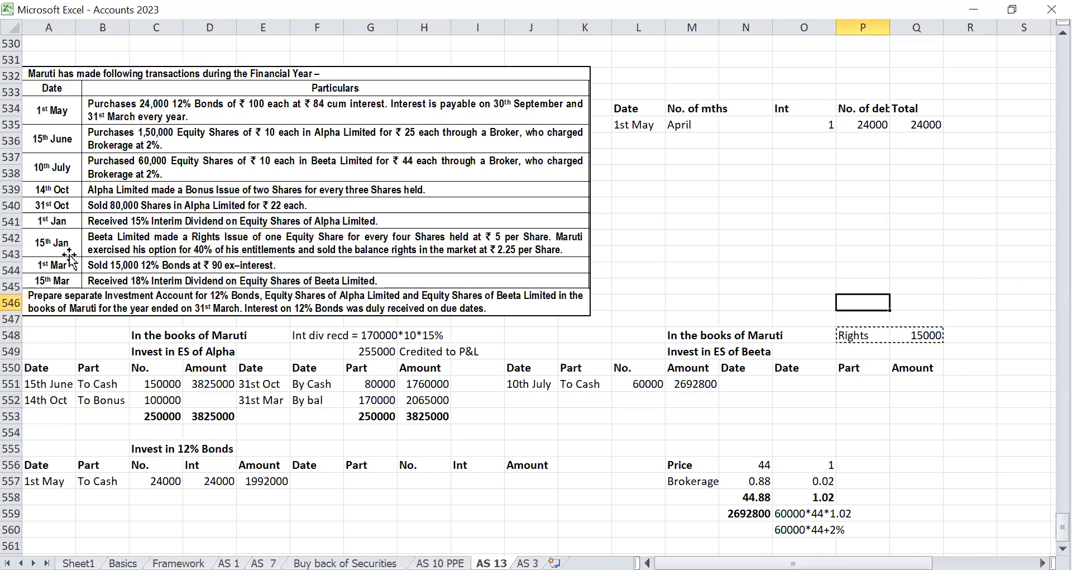
key("ctrl+v")
Step: Enter 40% in P547 below the Rights label and calculate the exercised rights in Q547 with =Q546*P547
key("Down")
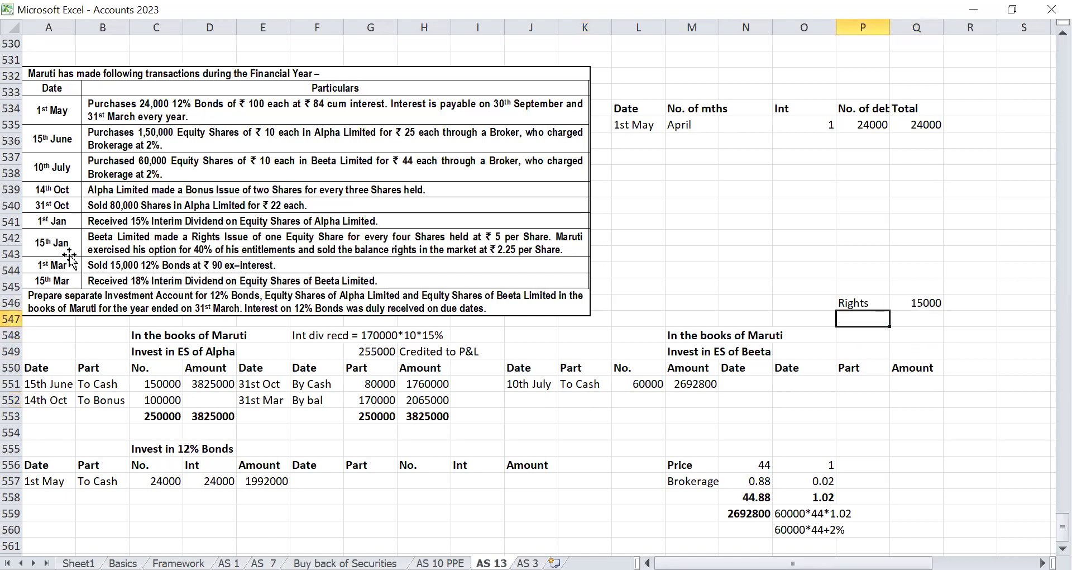
type("4")
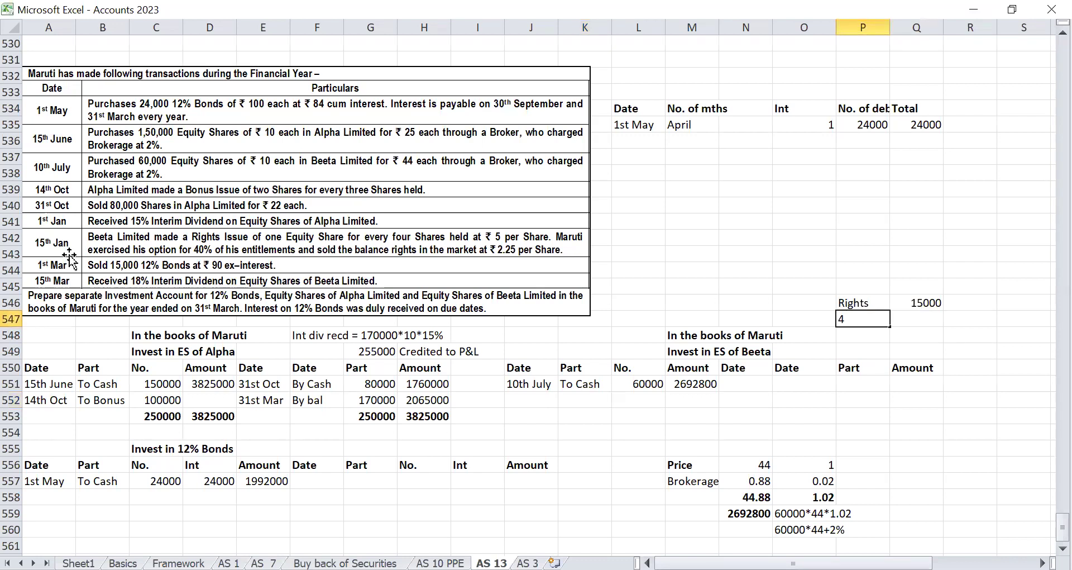
type("0%")
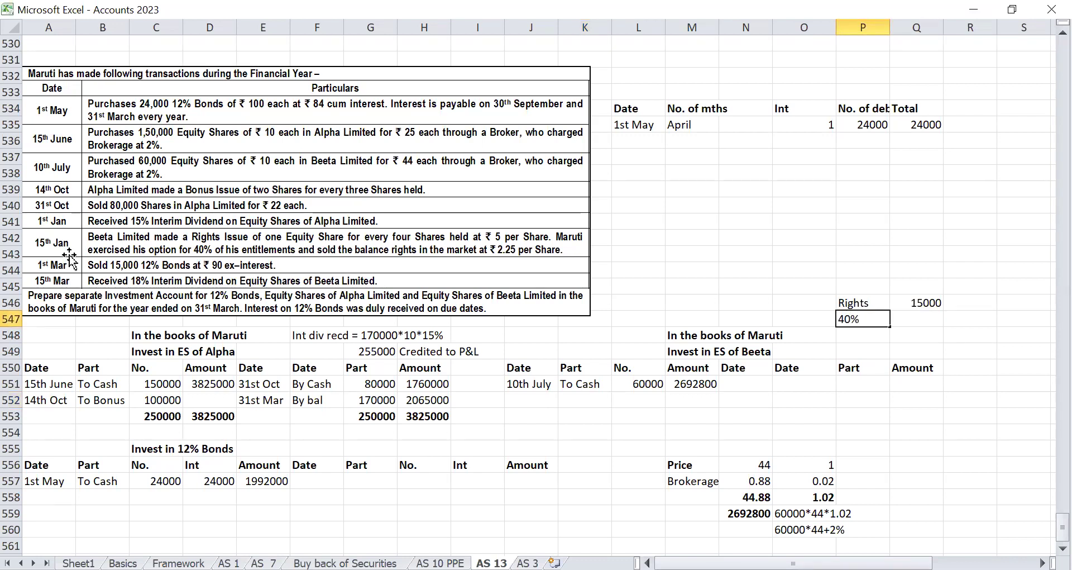
key("Tab")
type("=")
key("Up")
type("*")
key("Left")
key("Return")
Step: Start the note "for" in R547 and change Beeta's rights price in the embedded question to ₹ 15 per share
key("Up")
key("Right")
key("Right")
type("for")
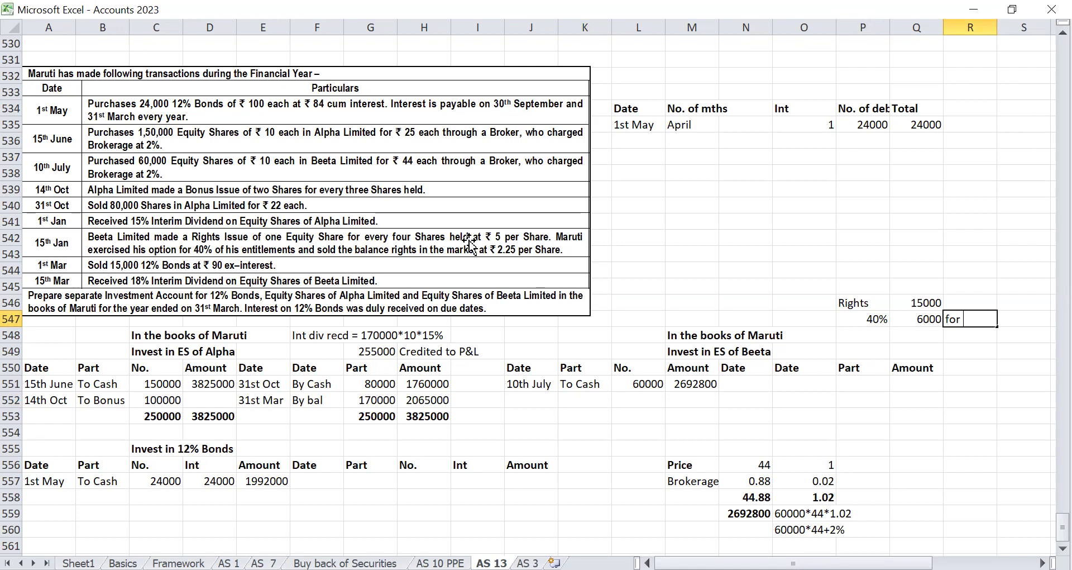
double_click(491, 240)
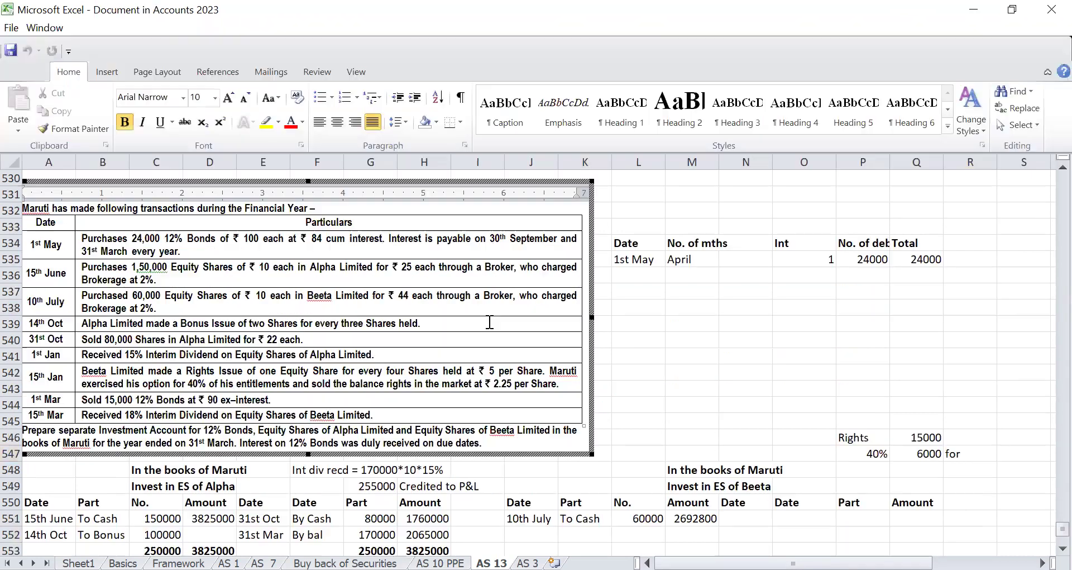
left_click(489, 368)
type("1")
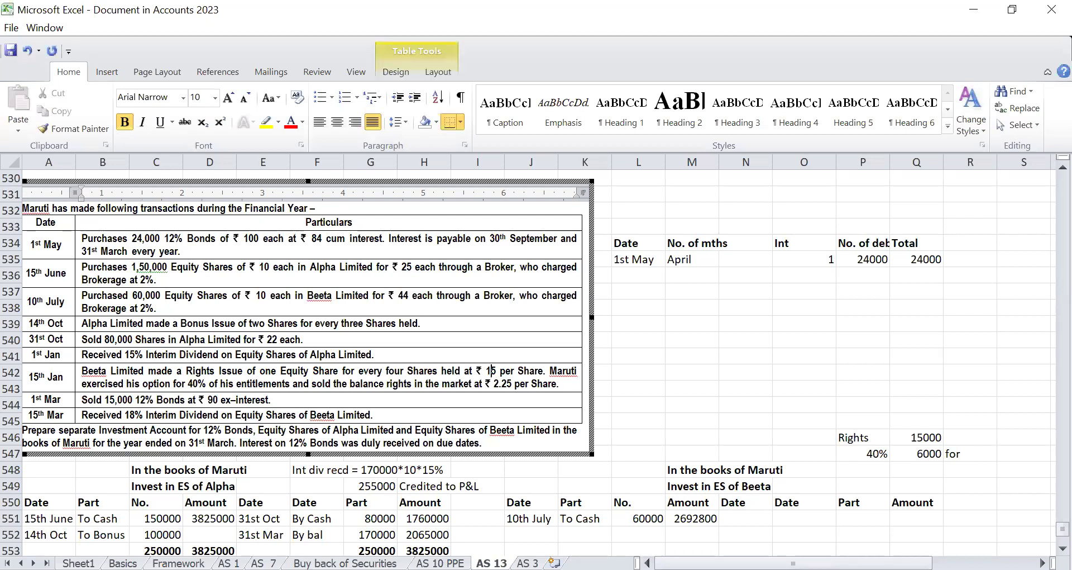
key("Escape")
left_click(641, 366)
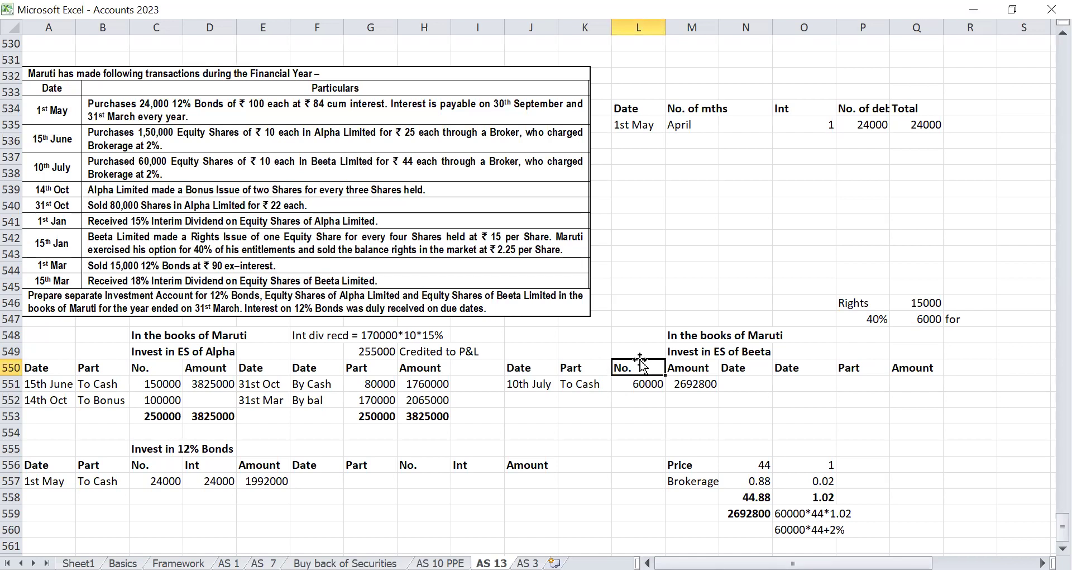
Step: Complete the note in R547 beside the exercised rights as "for 15"
key("Down")
key("Right")
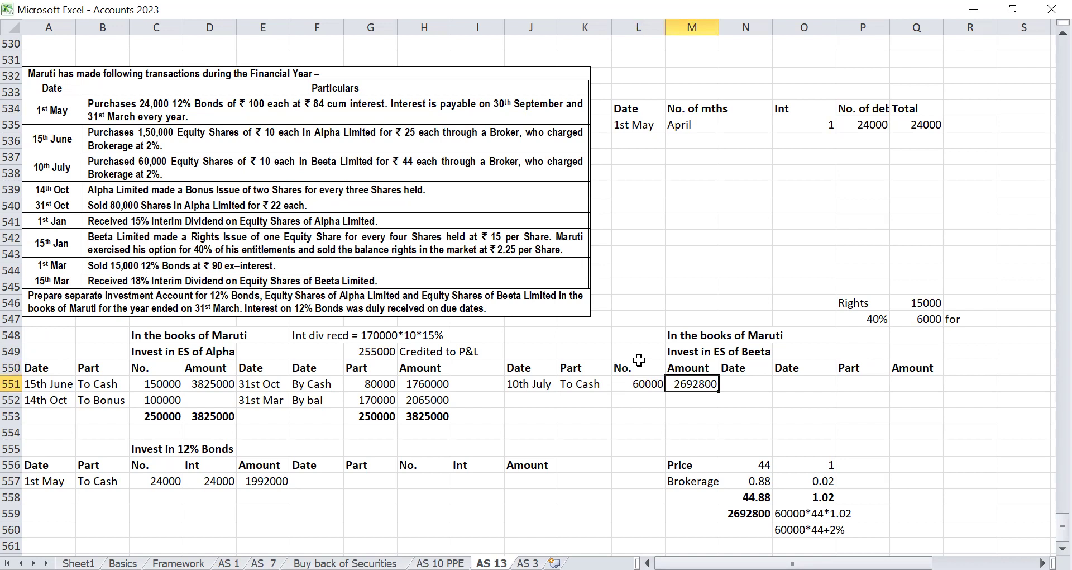
key("Right")
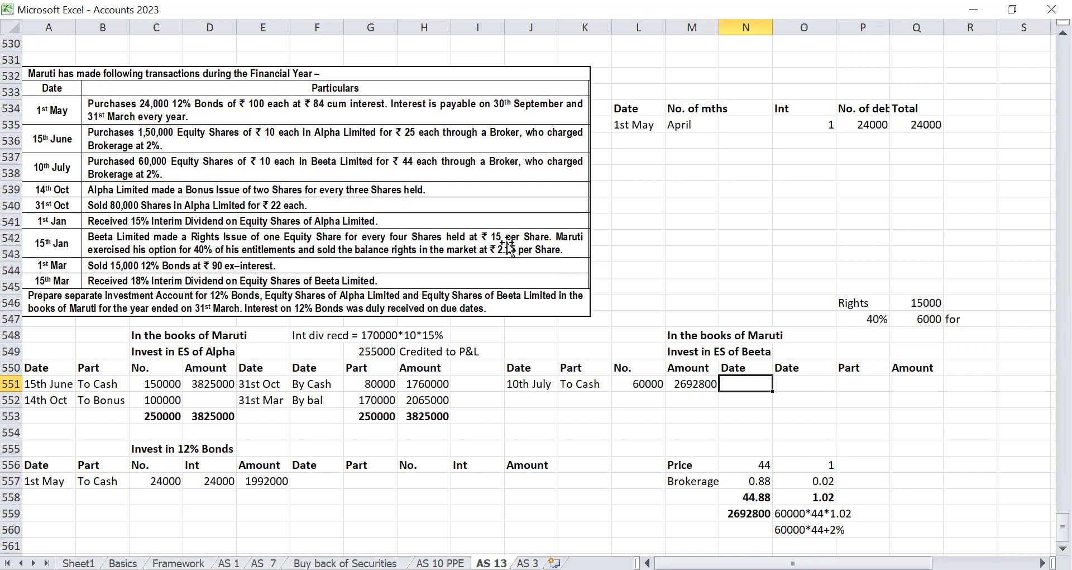
key("Down")
key("Down")
key("Left")
key("Left")
key("Right")
key("Right")
key("Right")
key("Right")
key("Up")
key("Right")
key("Right")
key("Up")
key("Up")
key("Up")
key("Up")
key("Up")
type("for 165")
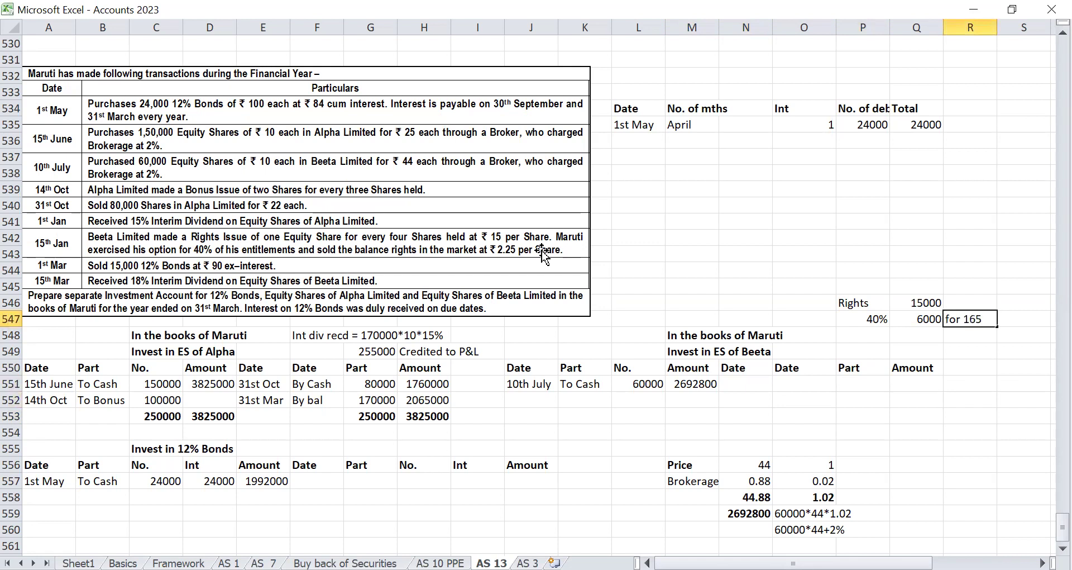
key("BackSpace")
key("BackSpace")
type("5")
key("Return")
Step: Enter 9000 as the balance rights in Q548 and note "sold for 2.25" in R548
key("Left")
key("Left")
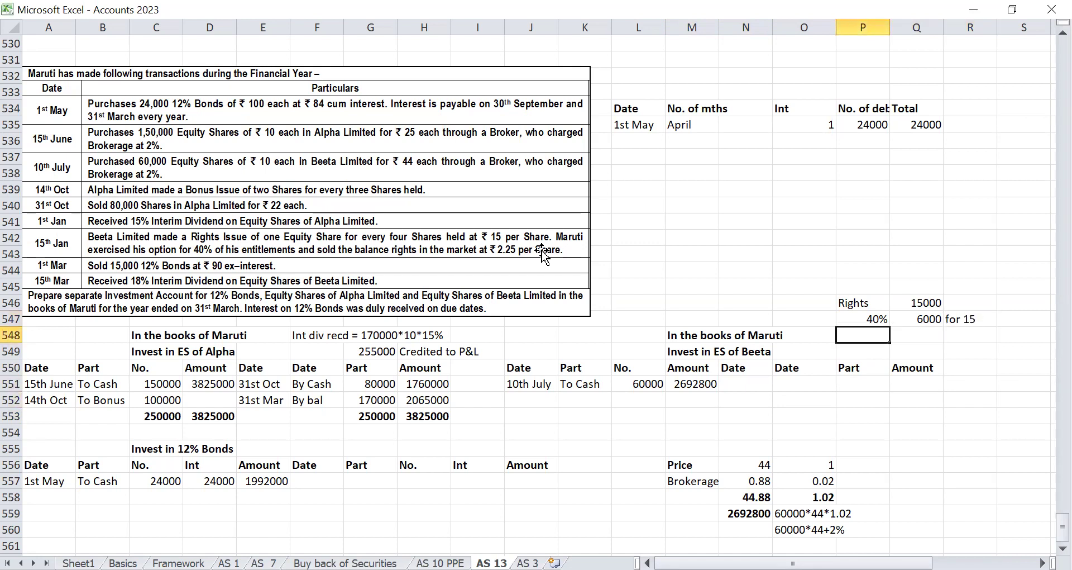
key("Right")
type("9000")
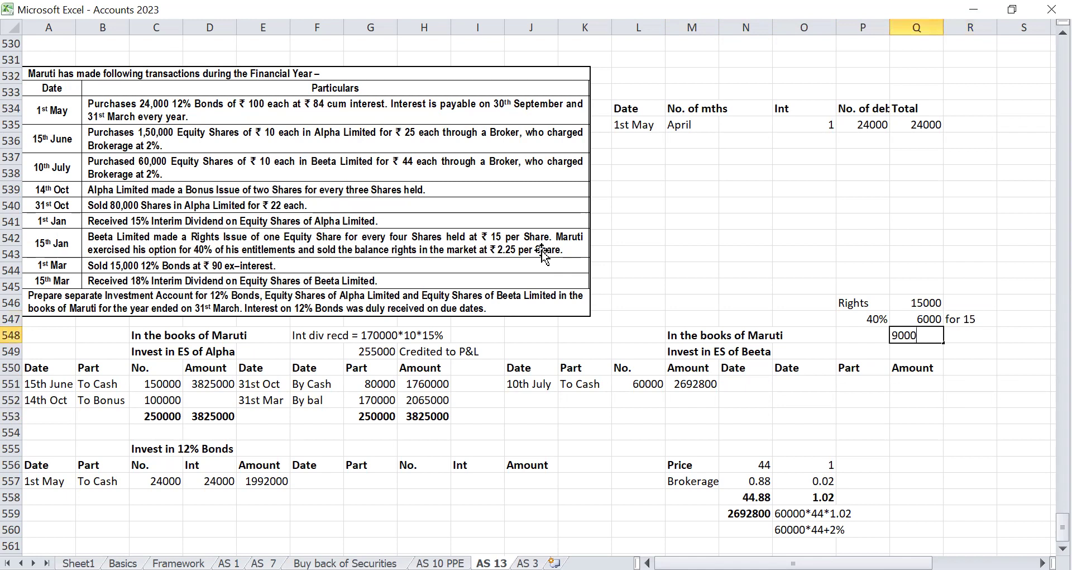
key("Tab")
type("sold")
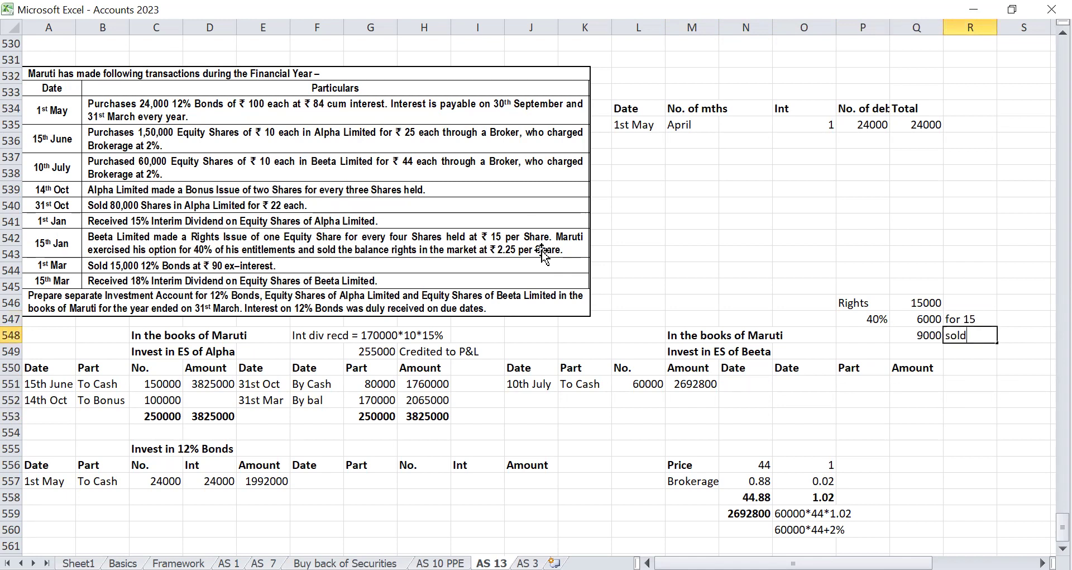
type(" for 2.25")
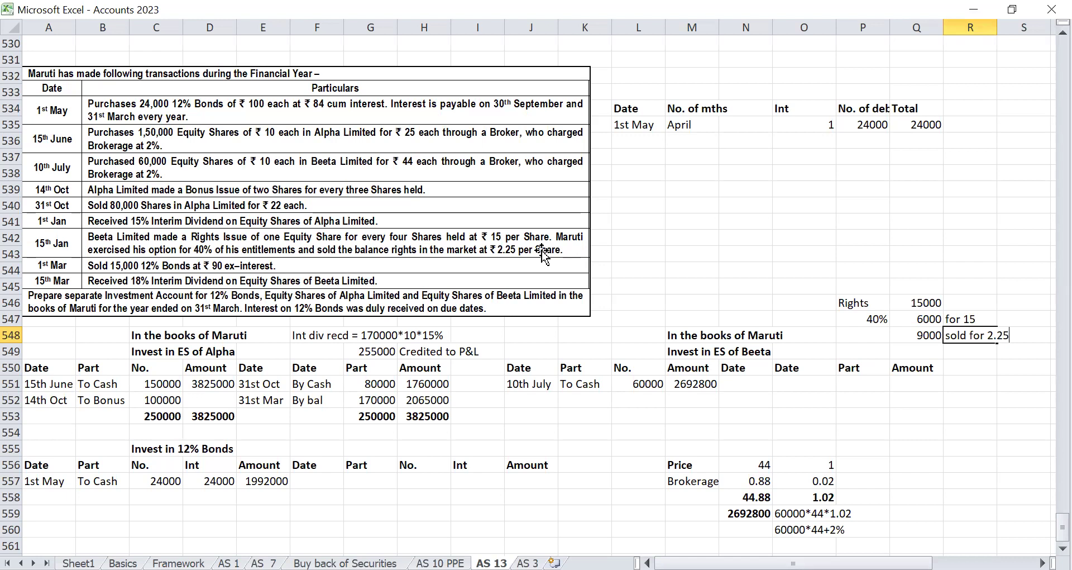
key("Return")
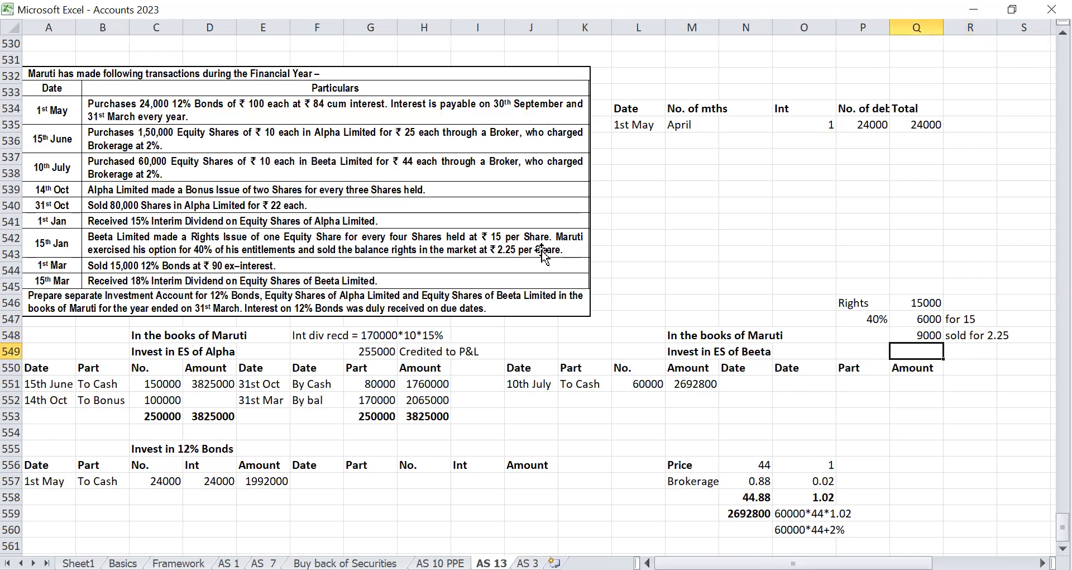
Step: Calculate the proceeds from the sold rights in R549 with =Q548*2.25
key("Right")
type("=")
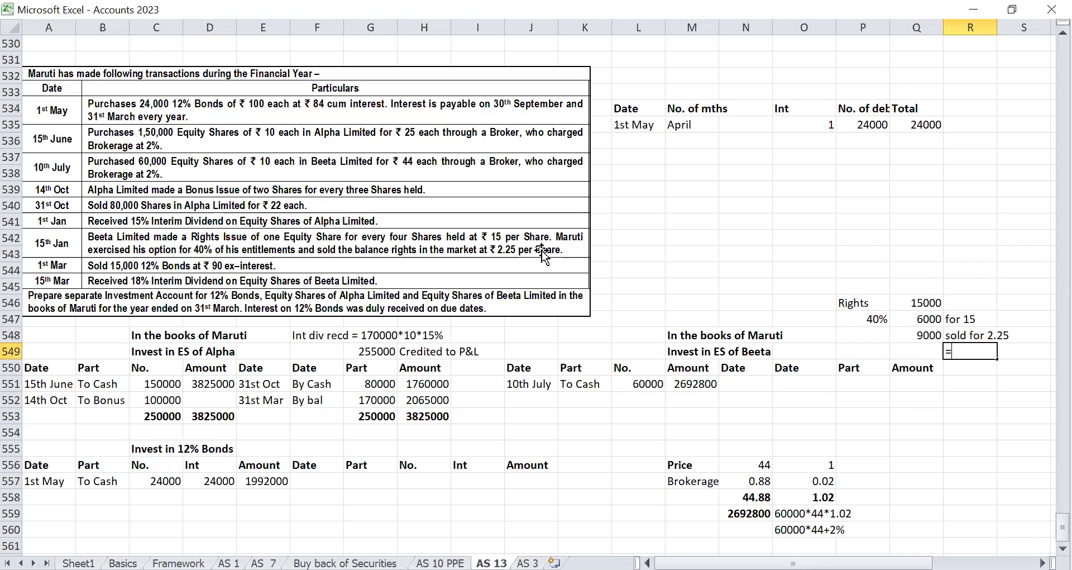
type("Q548*2.25")
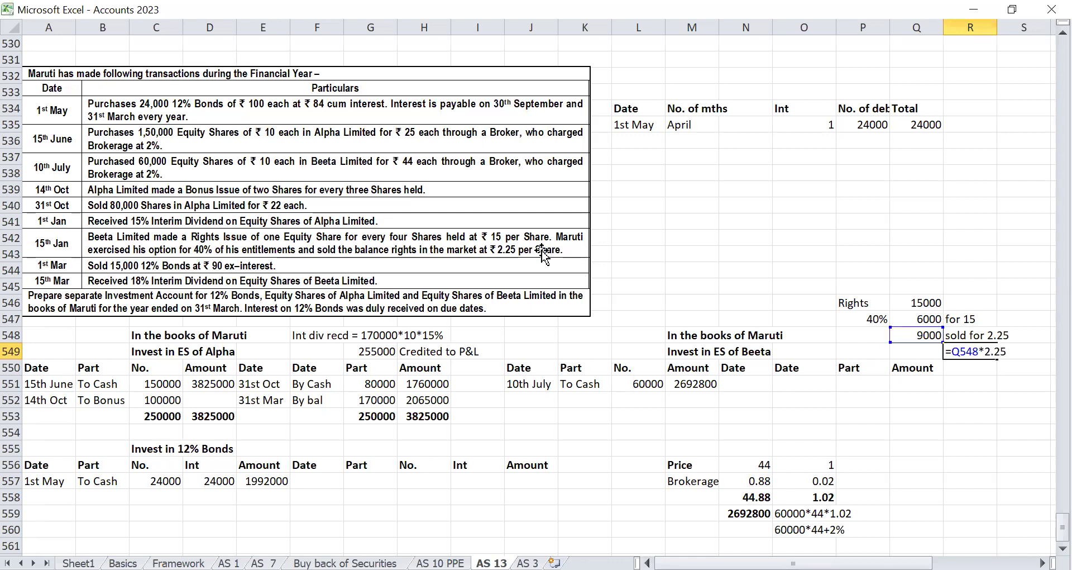
key("Return")
Step: Label the rights sale proceeds "credited to P&L" in R550
key("Page_Up")
type("c")
key("BackSpace")
key("Page_Up")
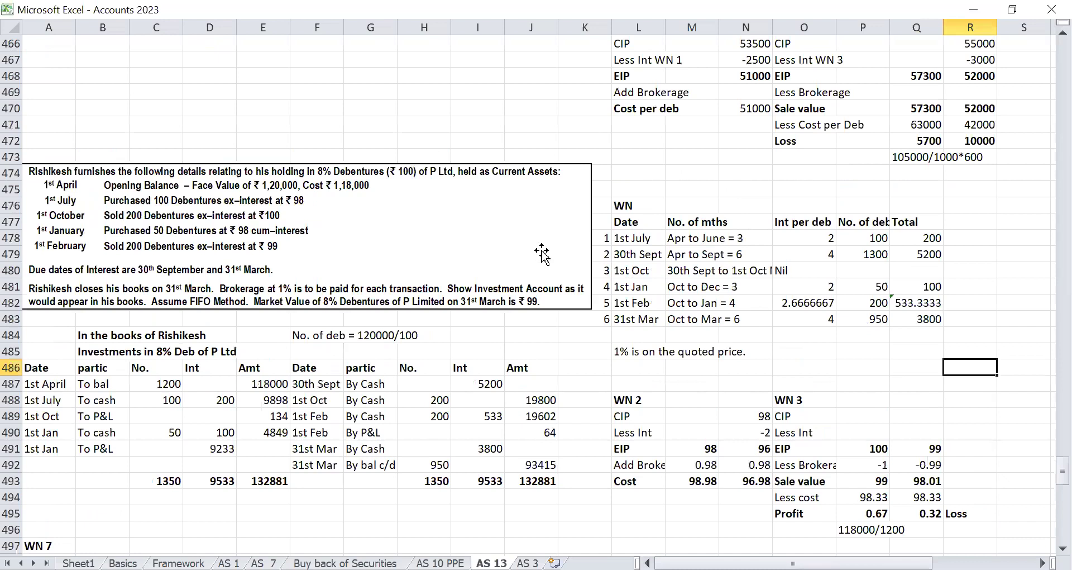
key("Page_Down")
key("Page_Down")
type("credited to P&L")
key("Return")
Step: Add a second debit entry to the Beeta account, with 15th Jan in J552 and =K551 for To Cash in K552
key("Page_Down")
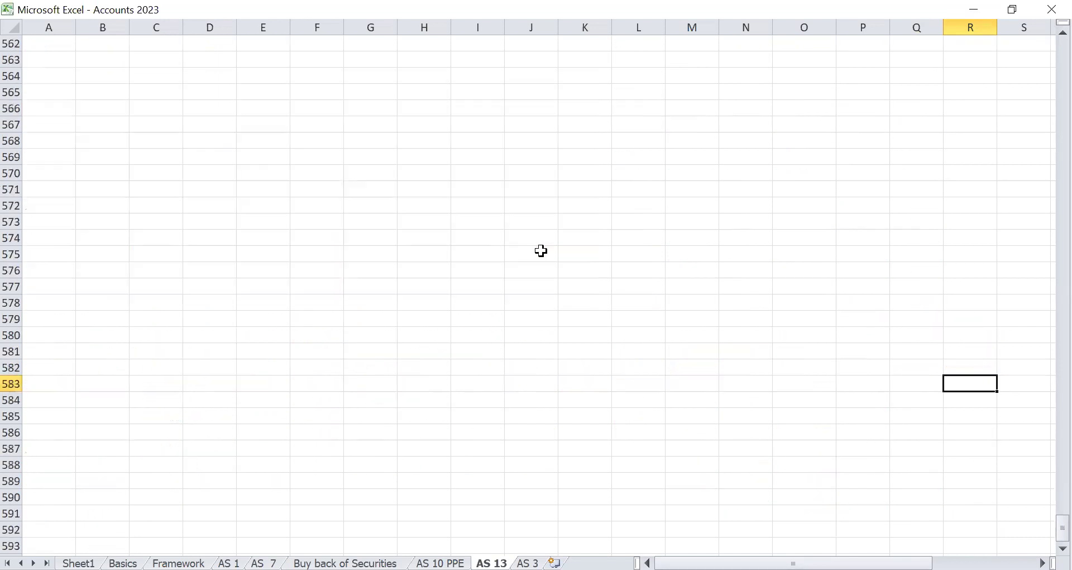
key("Page_Up")
key("Left")
key("Left")
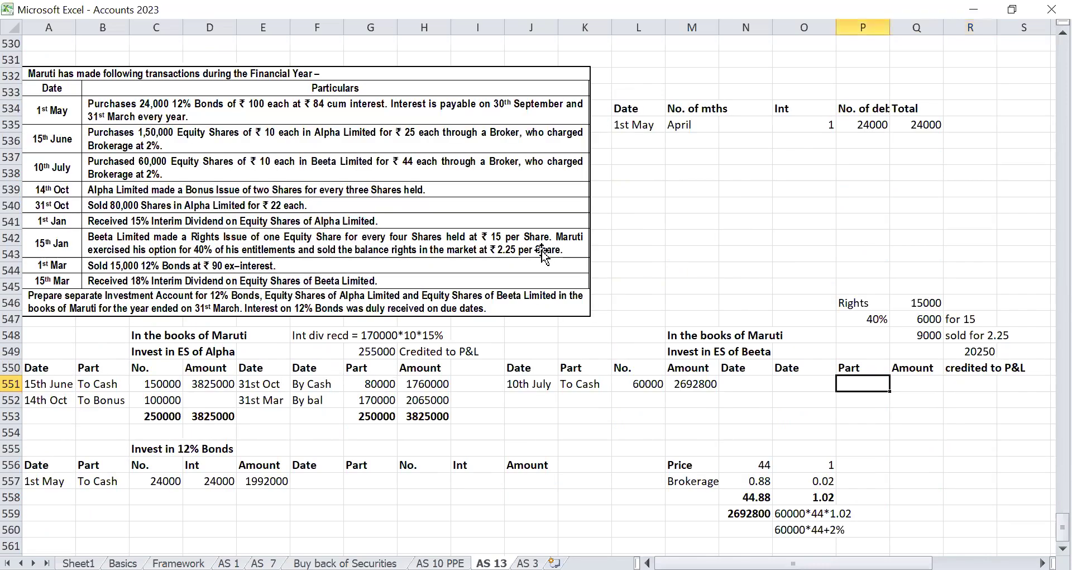
key("Left")
key("Left")
key("Left")
key("Left")
key("Left")
key("Left")
key("Down")
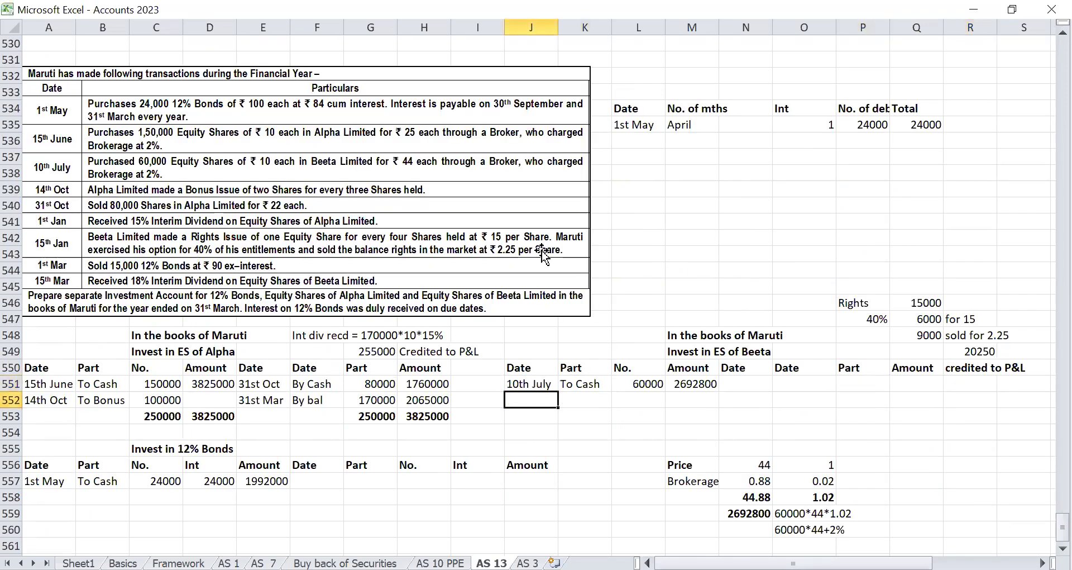
type("15th Jjan")
key("Tab")
type("=")
key("Up")
key("Tab")
key("Left")
key("Left")
key("F2")
key("Left")
key("Left")
key("BackSpace")
key("Tab")
key("Tab")
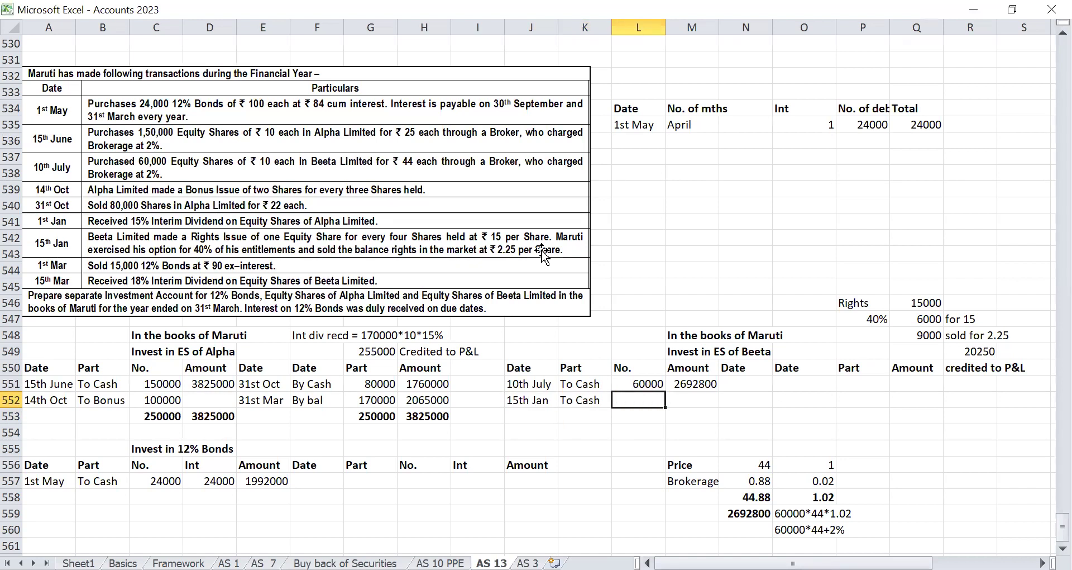
Step: Enter 6000 shares in L552 for the rights entry and calculate its amount in M552 with =L552*15
type("6000")
key("Tab")
type("=")
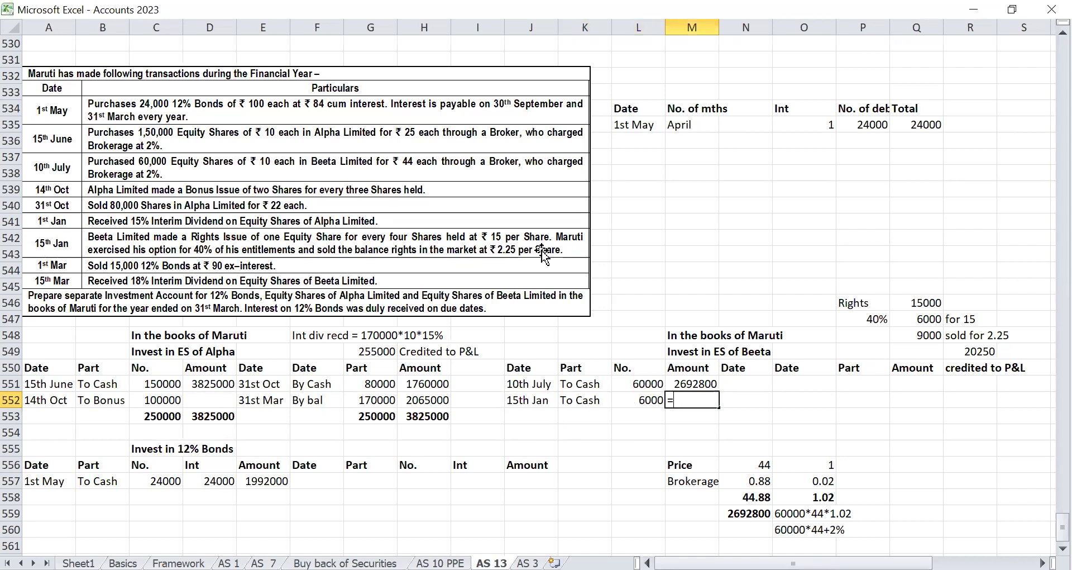
key("Left")
type("*15")
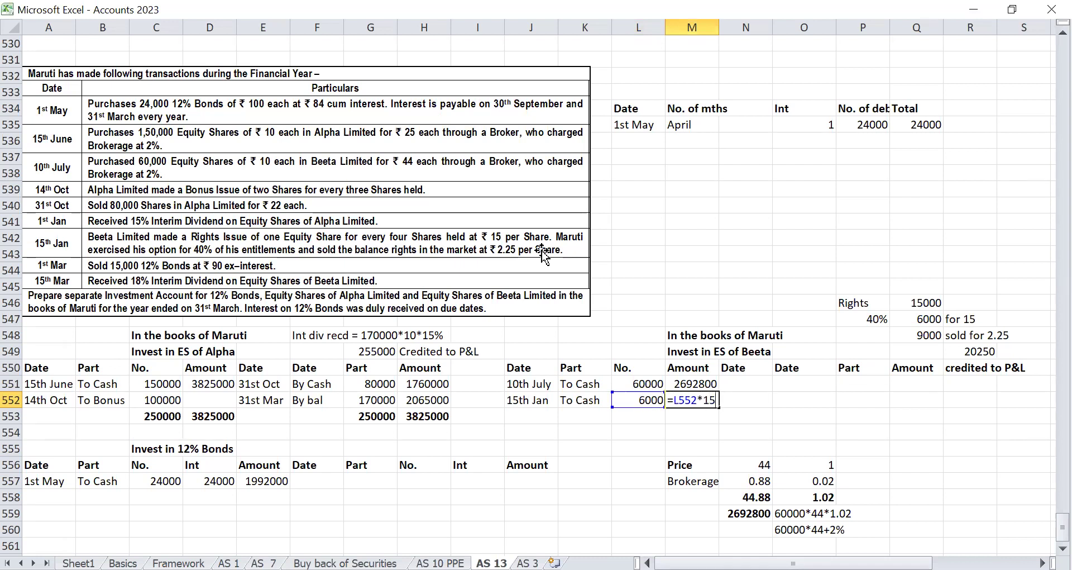
key("Return")
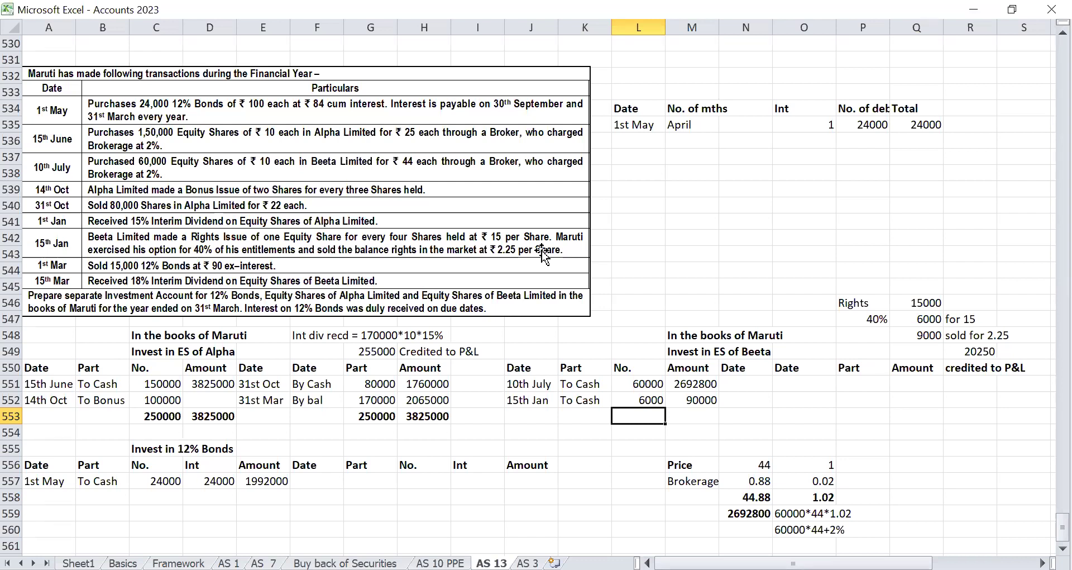
Step: Write the Beeta interim dividend working 66000*10*18% as text in K548
key("Up")
key("Up")
key("Up")
key("Up")
key("Up")
key("Left")
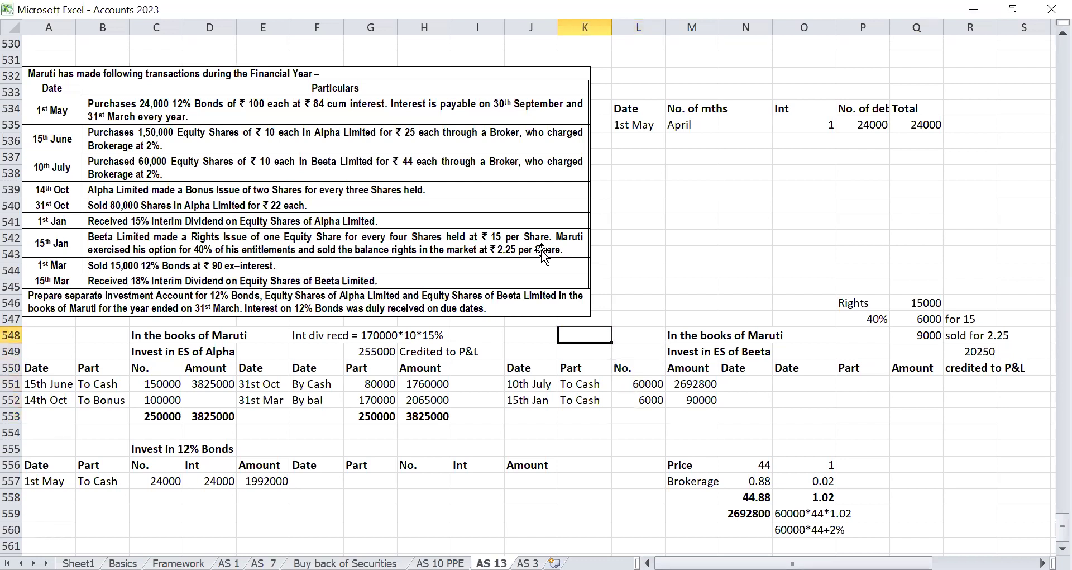
type("66000*10*")
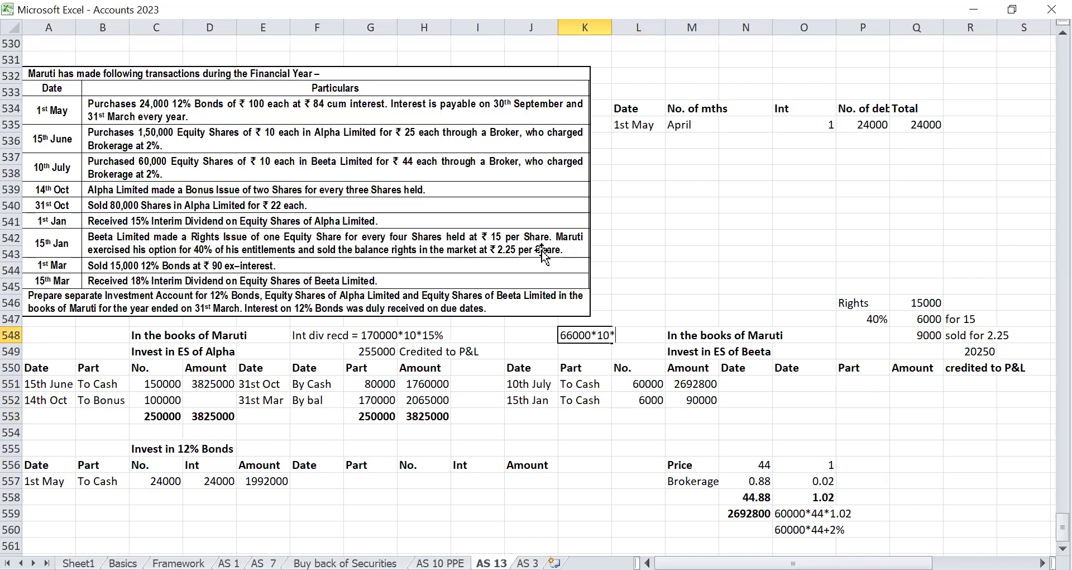
type("18%")
key("Return")
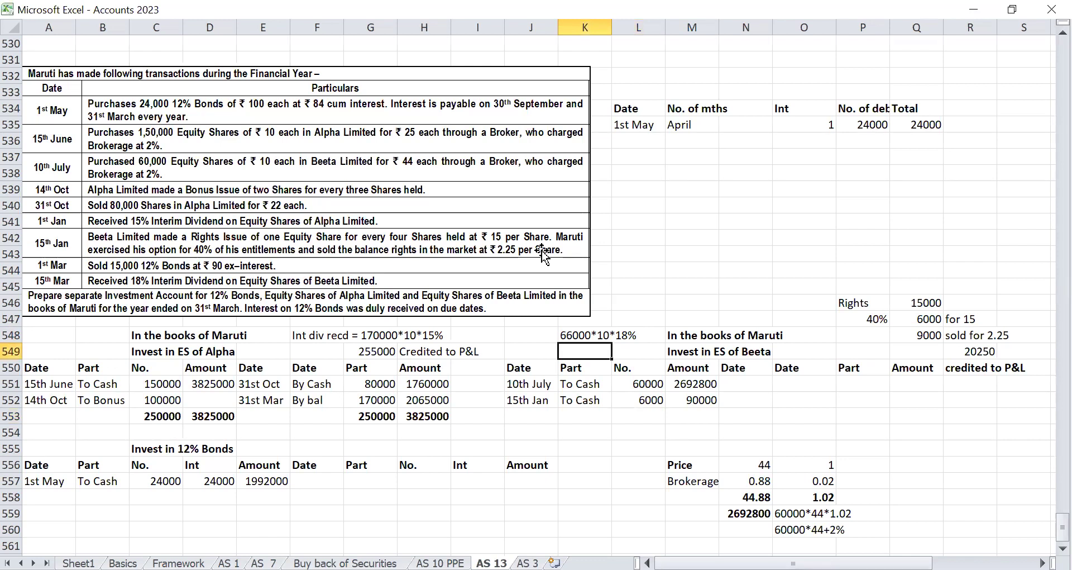
Step: Calculate the Beeta interim dividend in K549 with =66000*10*18%
key("Down")
key("ctrl+apostrophe")
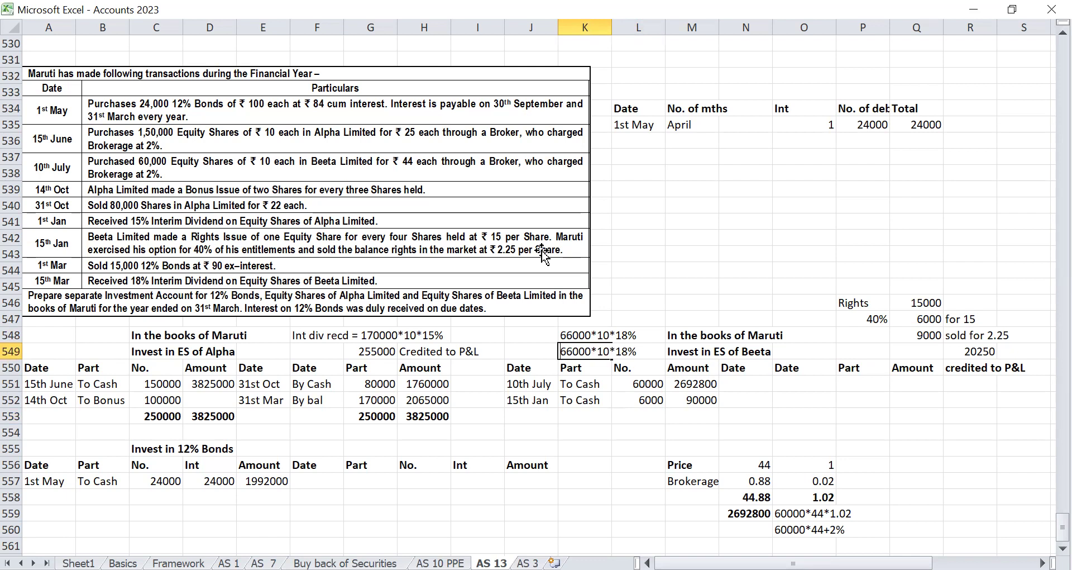
key("Home")
type("=")
key("Return")
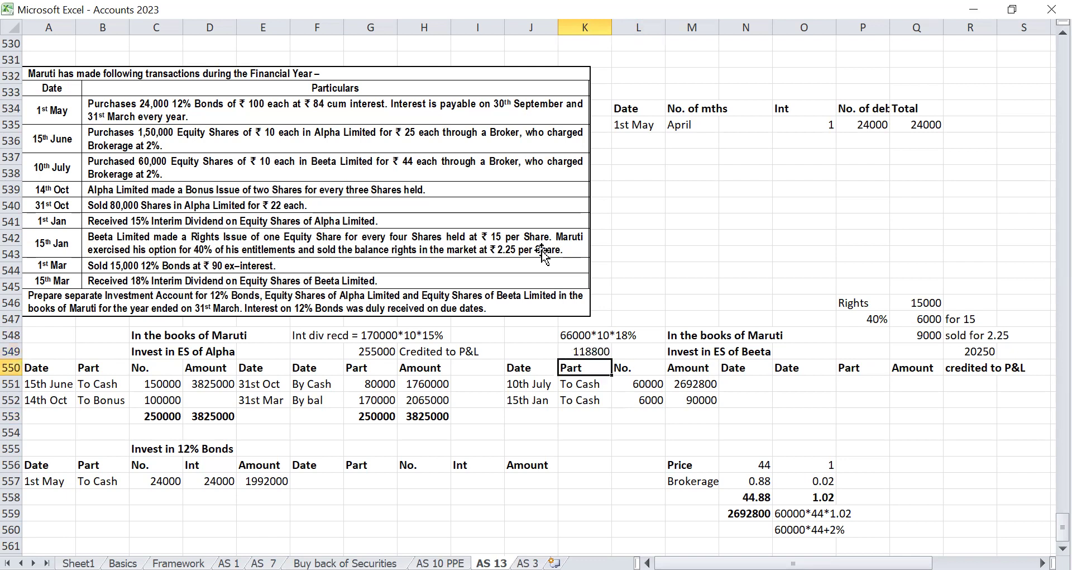
Step: Sum the Beeta account's No. and Amount debit columns in L553:M553 and make the totals bold
key("Up")
key("Down")
key("Down")
key("Down")
key("Right")
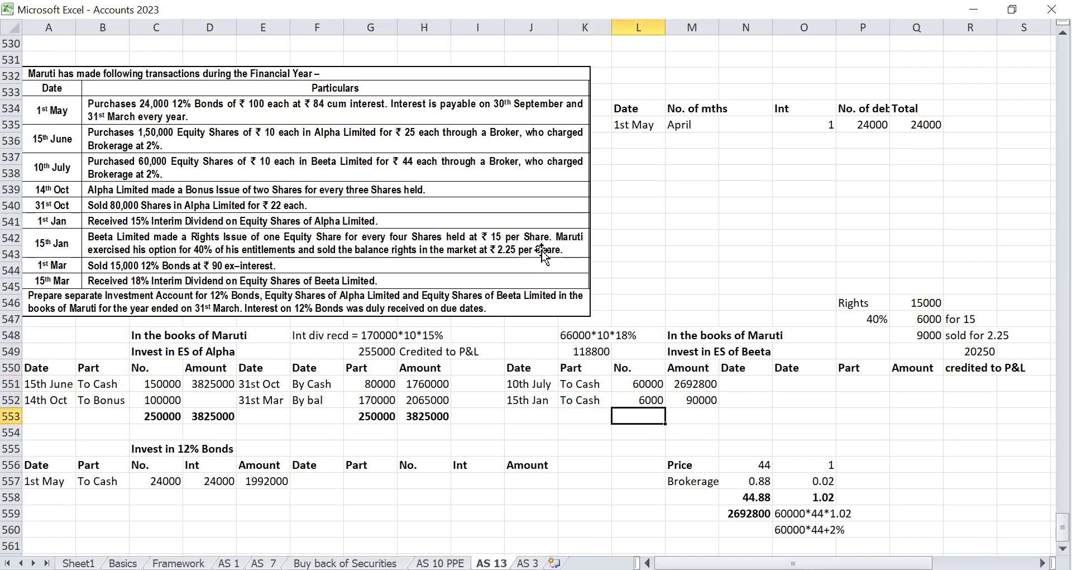
key("Right")
key("Left")
key("shift+Right")
key("alt+equal")
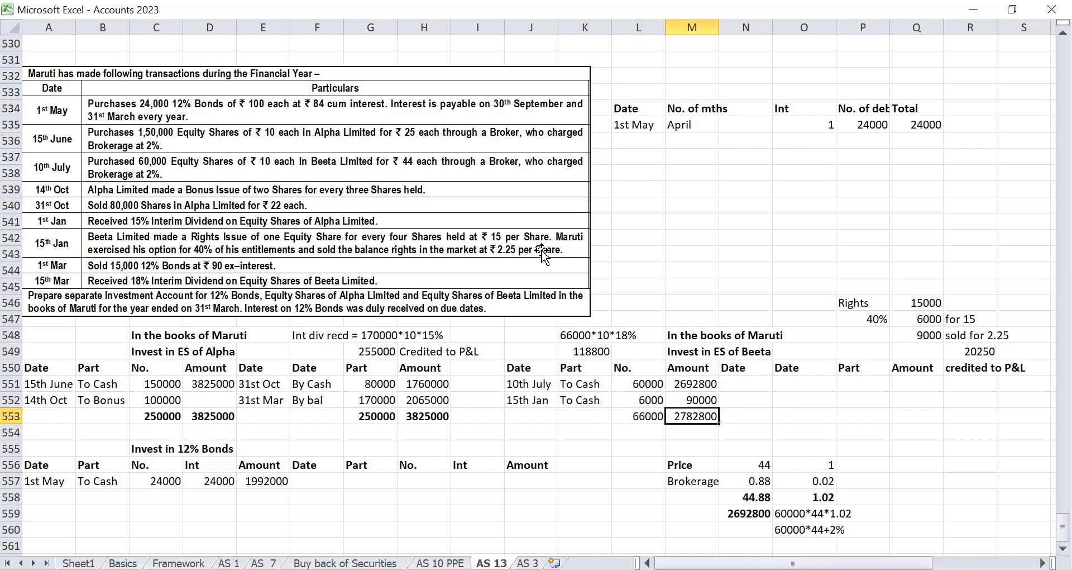
key("ctrl+b")
Step: Copy the bold totals from L553:M553 to P553:Q553 on the Beeta account's credit side
key("ctrl+c")
key("Right")
key("Right")
key("Right")
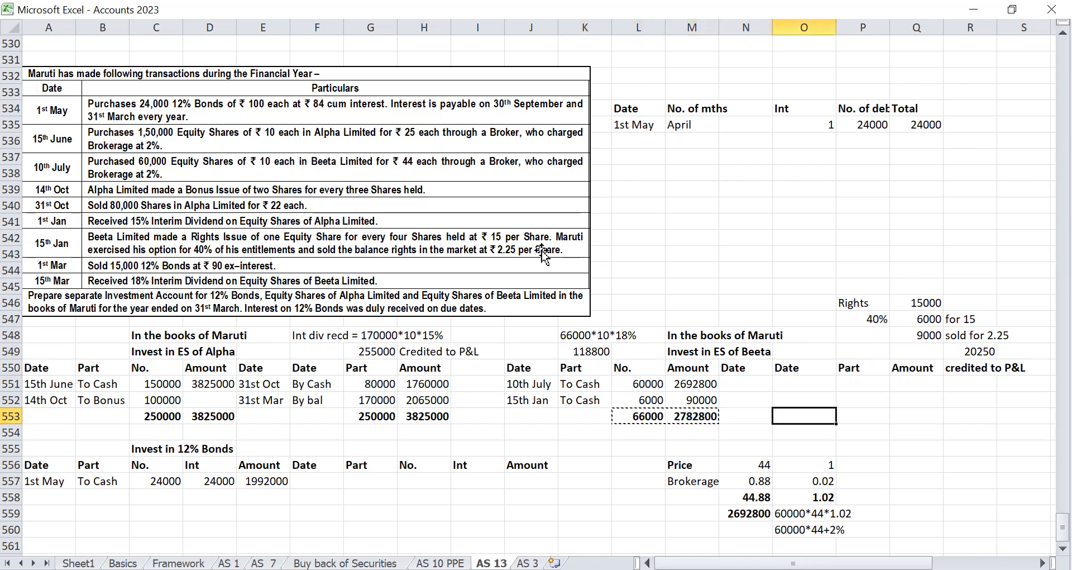
key("Right")
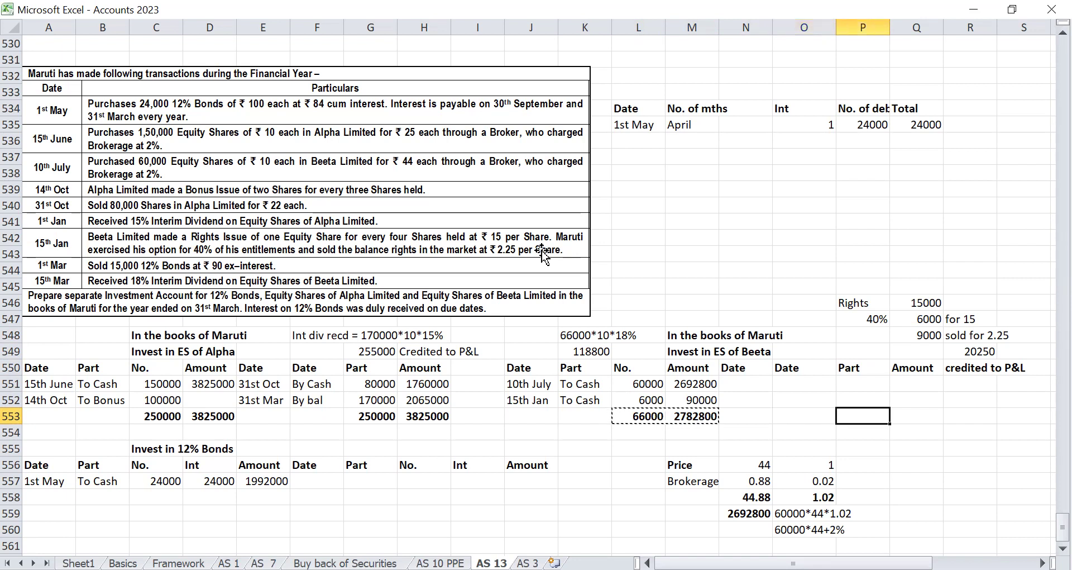
key("Return")
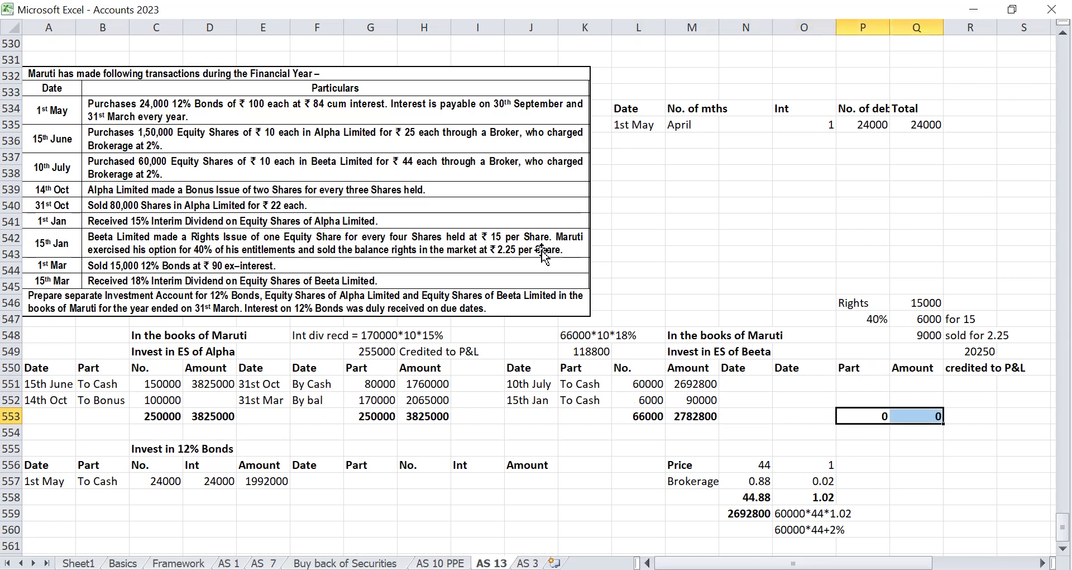
Step: Move the Date, Part and Amount headings from O550:Q550 to start at N550 on the Beeta account's credit side
key("Up")
key("Up")
key("Up")
key("Left")
key("Left")
key("Right")
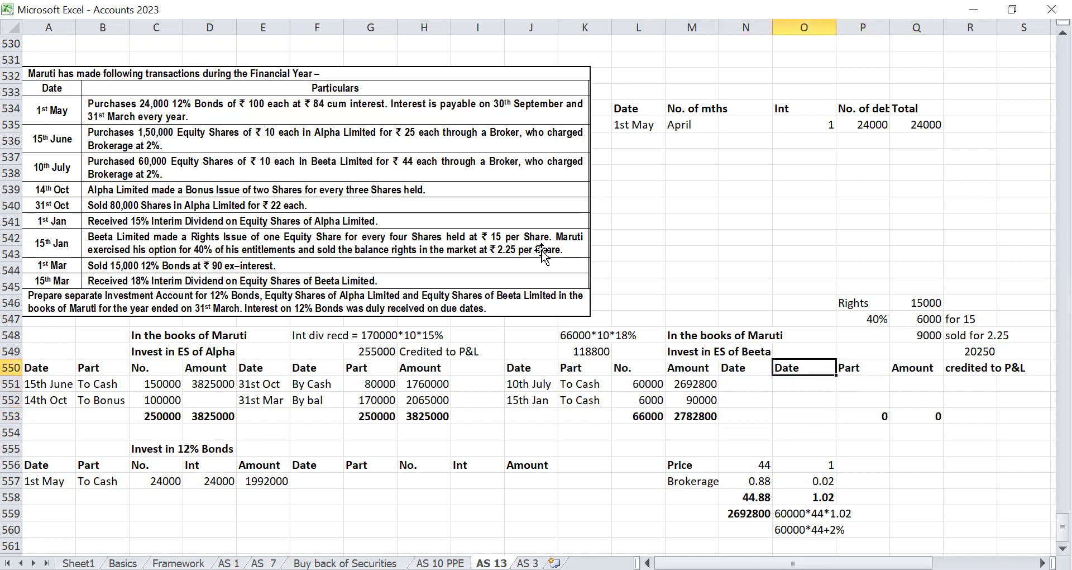
key("shift+Right")
key("shift+Right")
key("ctrl+x")
key("Left")
key("ctrl+v")
Step: Set the Beeta account's credit-side headings in P550 and Q550 to No. and Amt
key("Down")
key("Right")
key("Up")
key("Right")
type("No.")
key("Tab")
type("Amt")
key("Return")
Step: Enter the Beeta closing balance in N551:Q551 as 31st Mar, By bal c/d, 66000 and 2782800
key("Left")
key("Left")
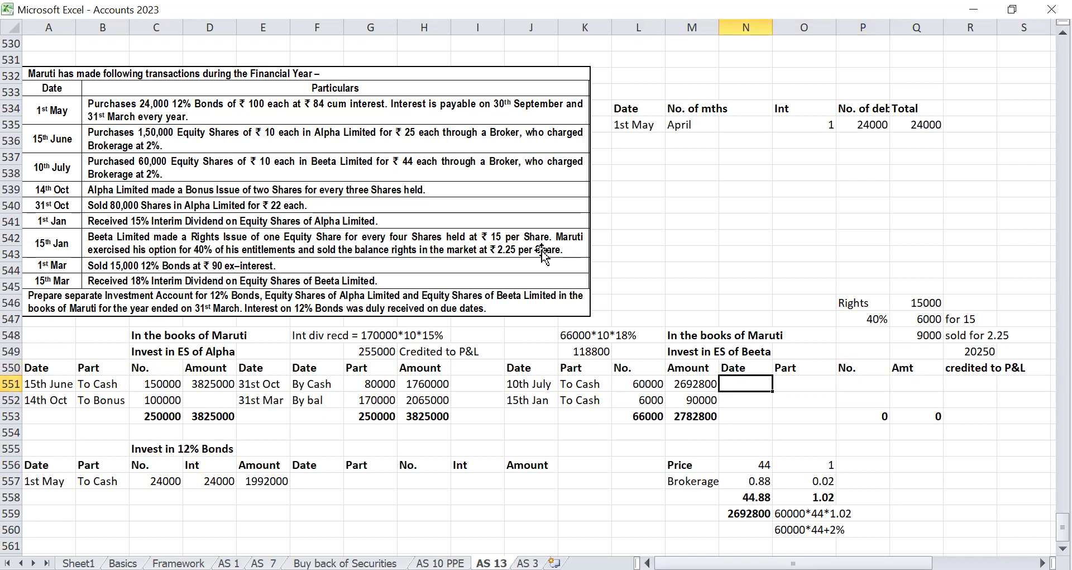
type("31st Mar")
key("Tab")
type("By bal c/d")
key("Tab")
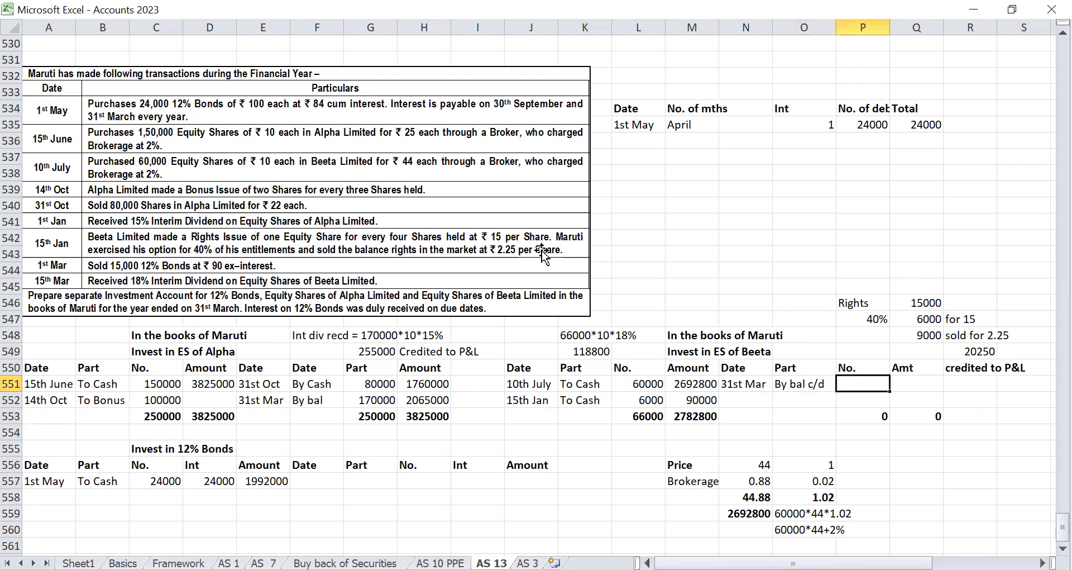
type("660000")
key("BackSpace")
key("Tab")
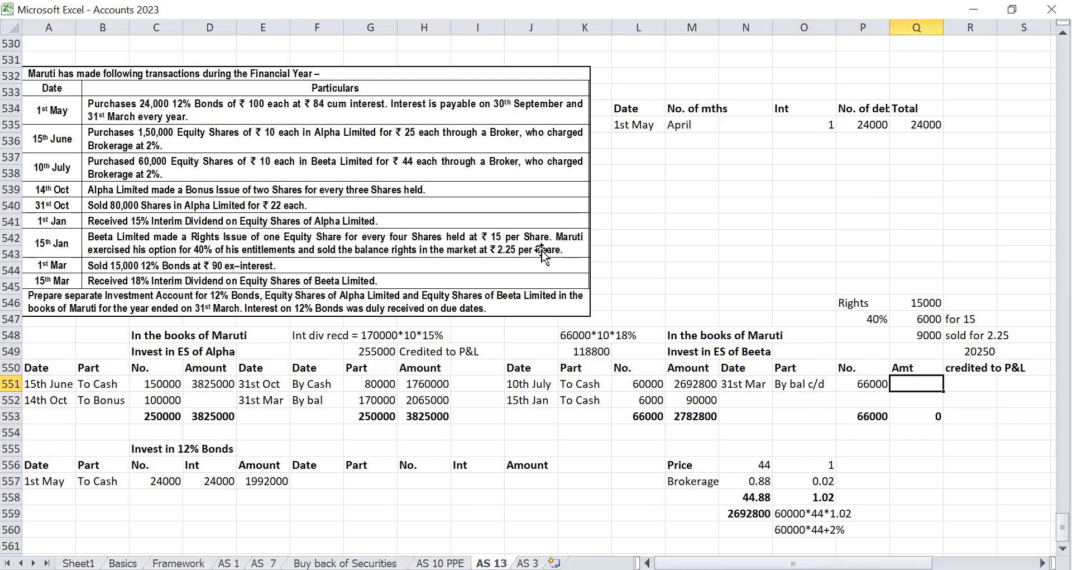
type("2782800")
key("Return")
Step: Enter 30th Sept as the credit-side date in F557 of the 12% Bonds account
key("Down")
key("Down")
key("Down")
key("Down")
key("Down")
key("Down")
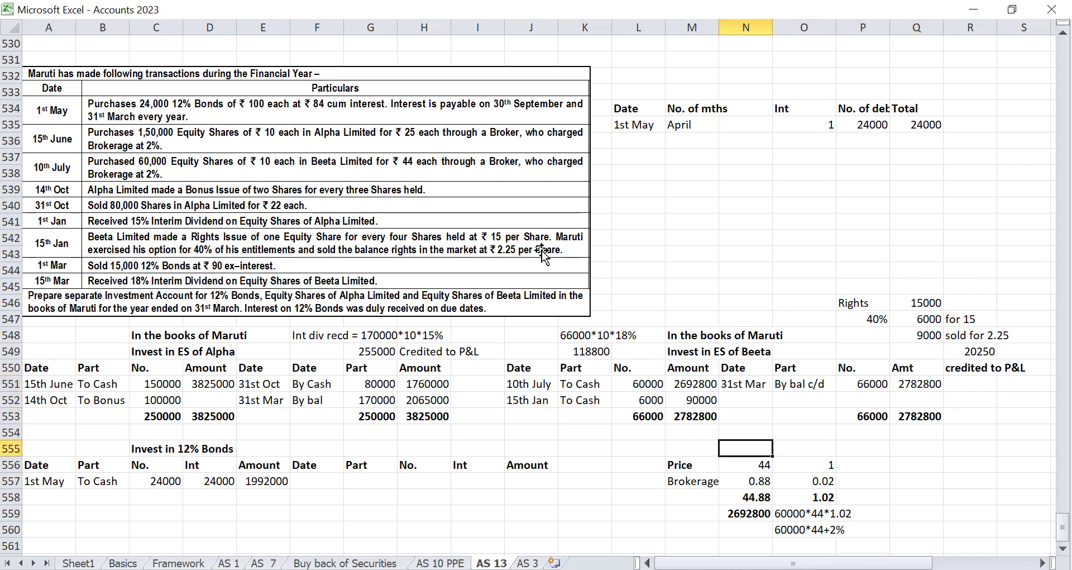
key("Down")
key("Home")
key("Up")
key("Up")
key("Right")
key("Right")
key("Right")
key("Right")
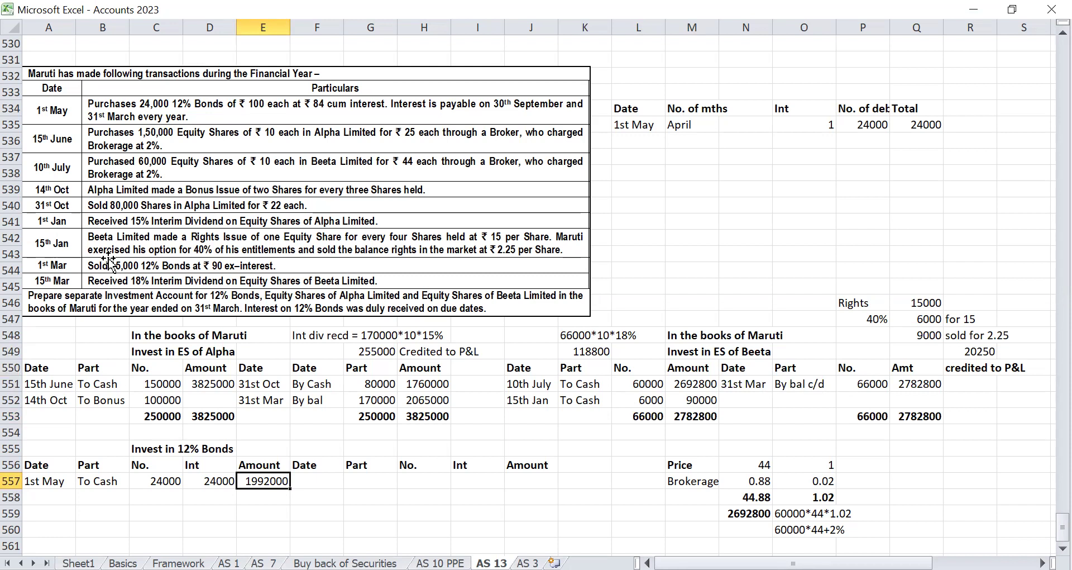
key("Tab")
type("30th Sept")
key("Tab")
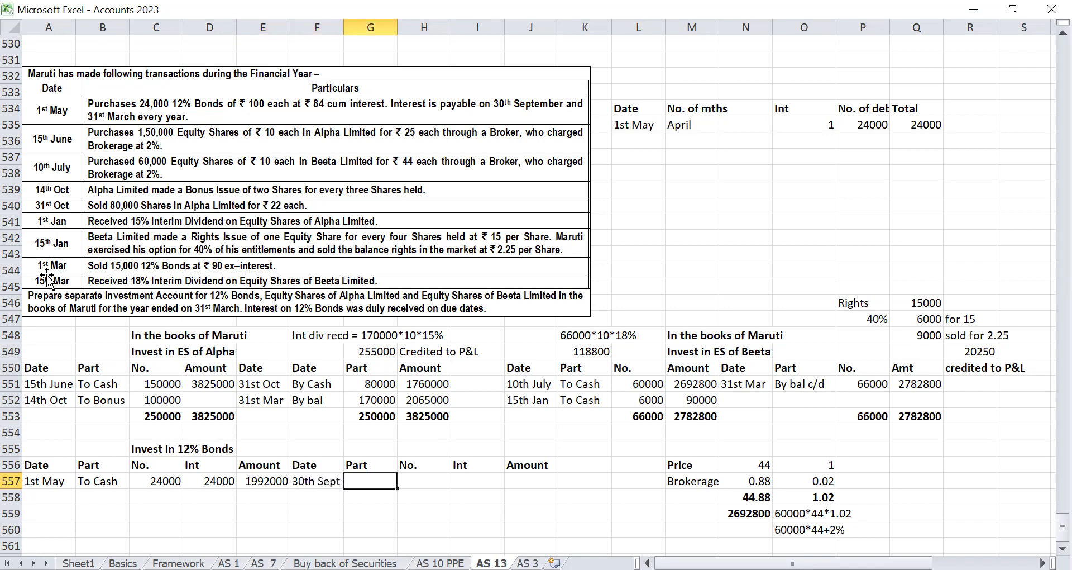
Step: Add a 30th Sept line to the interest working in row 536 with April to Sept = 6, 6 months and =P535
left_click(624, 135)
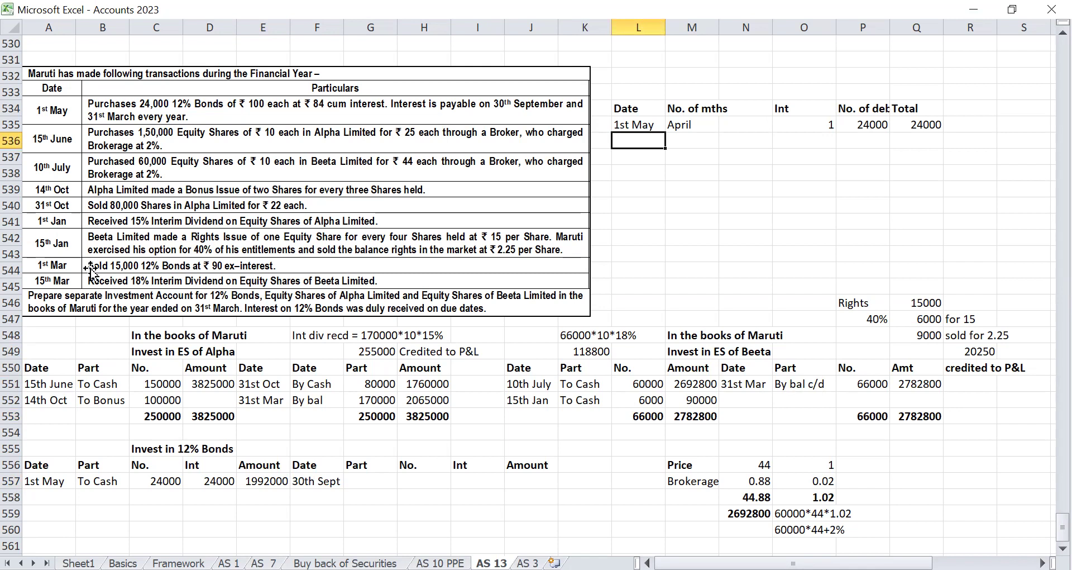
type("30th Sept")
key("Tab")
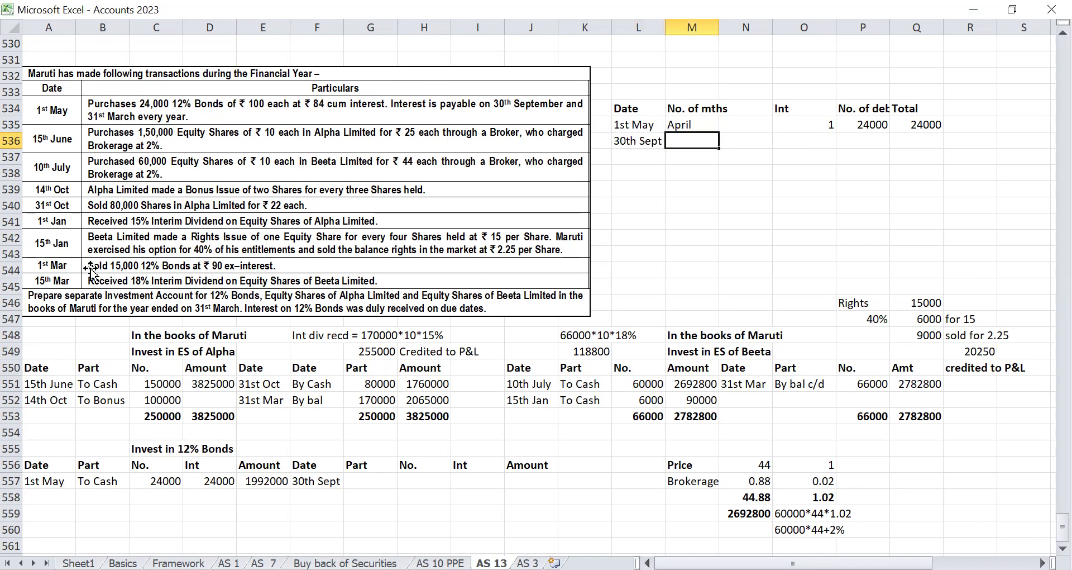
type("April")
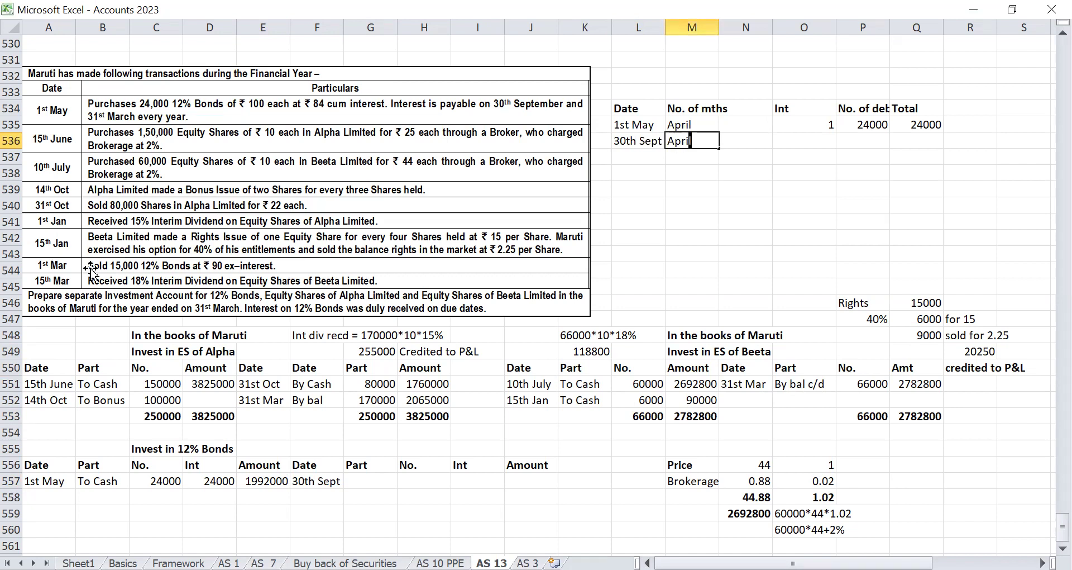
type(" to Sept = 6")
key("Tab")
key("Tab")
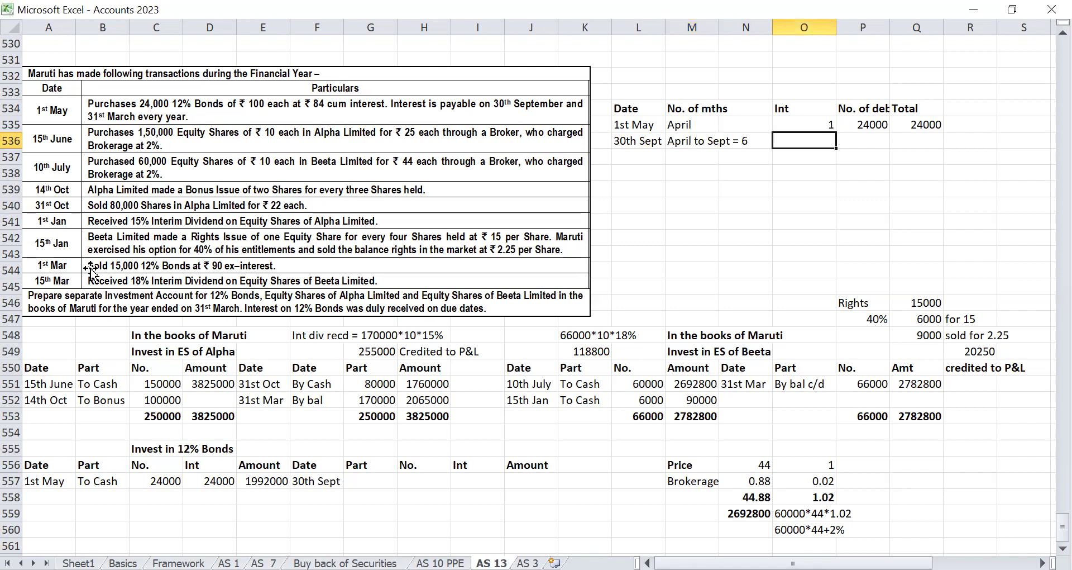
type("6")
key("Tab")
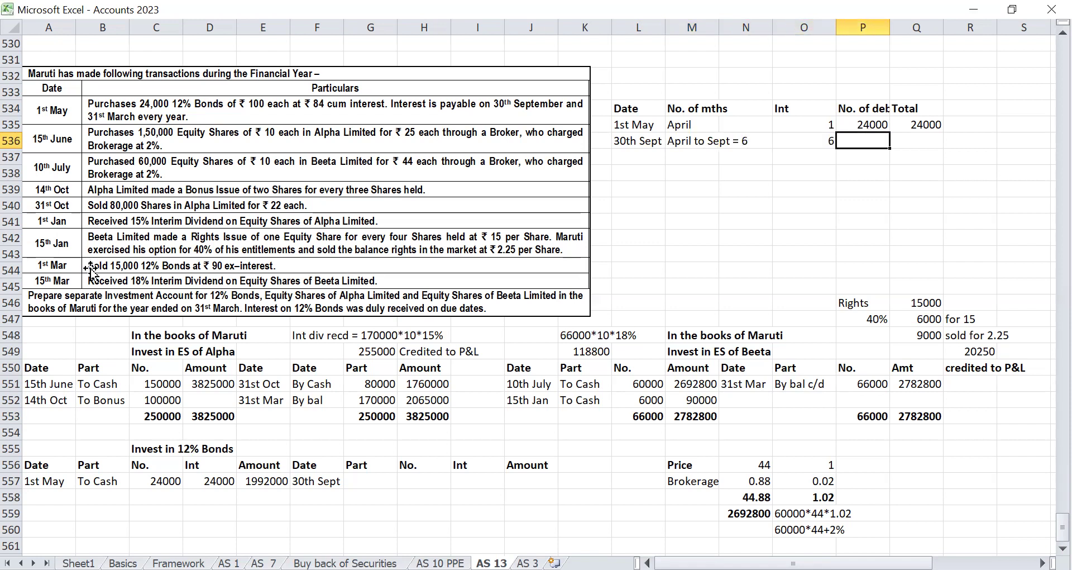
type("=P535")
key("Return")
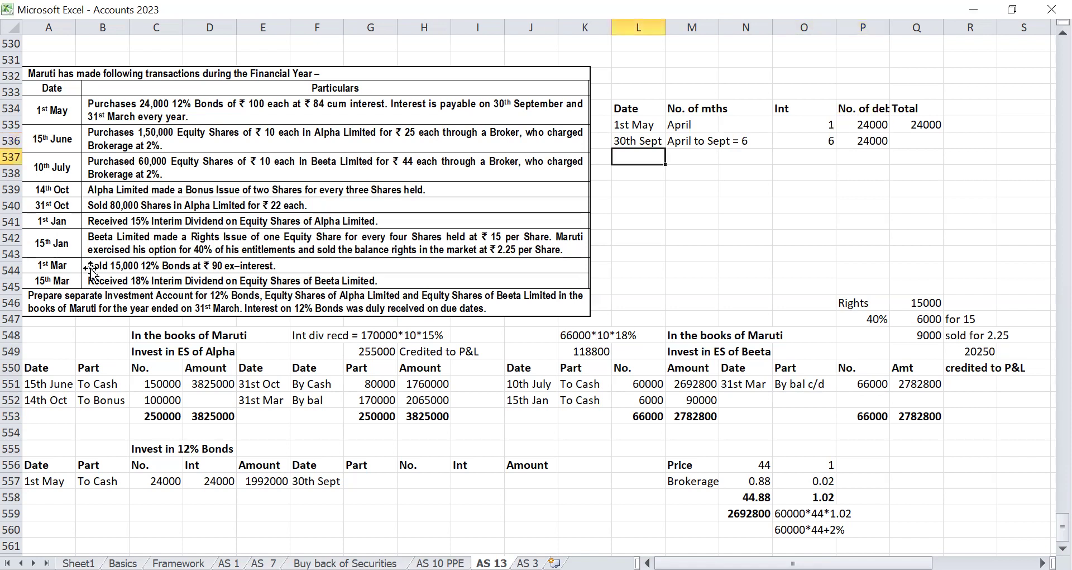
Step: Calculate the 30th Sept interest total in Q536 with =P536*O536
key("Up")
key("Right")
key("Right")
key("Right")
key("Right")
key("Right")
type("=")
key("Left")
type("*")
key("Left")
key("Left")
key("Return")
key("Return")
Step: Complete the 30th Sept entry in the 12% Bonds account with By Cash in G557 and interest of 144000 in I557
key("Down")
key("Down")
key("Down")
key("Down")
key("Down")
key("Down")
key("Down")
key("Down")
key("Down")
key("Down")
key("Down")
key("Down")
key("Down")
key("Down")
key("Down")
key("Down")
key("Down")
key("Down")
key("Down")
key("Left")
key("Left")
key("Left")
key("Left")
key("Left")
key("Left")
key("Left")
key("Left")
key("Left")
key("Left")
type("By Cash")
key("Tab")
key("Tab")
type("144000")
key("Return")
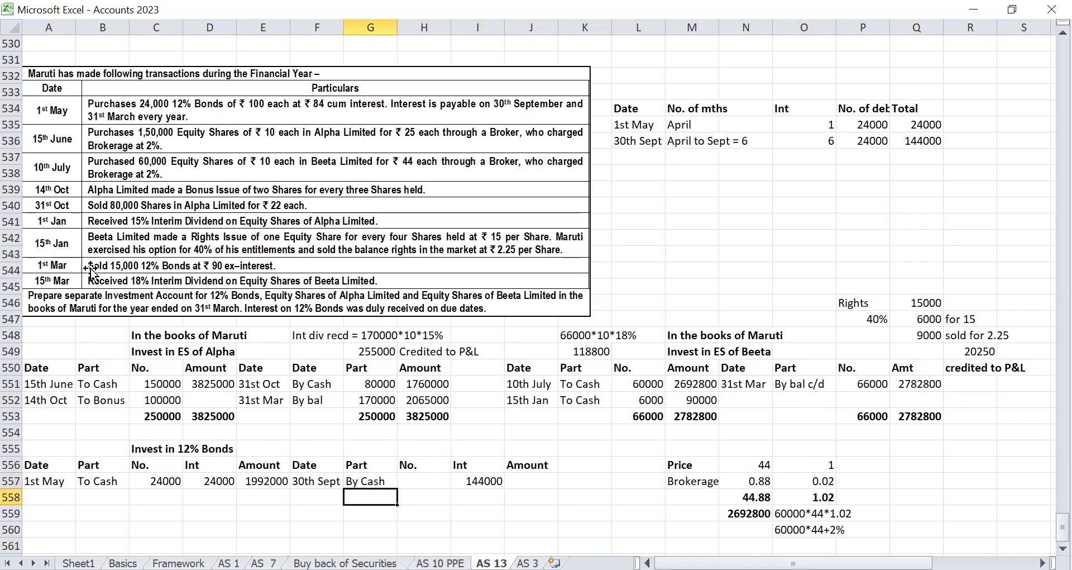
Step: Enter the 1st Mar bond sale in F558:H558 as 1st Mar, By Cash and 15000
key("Left")
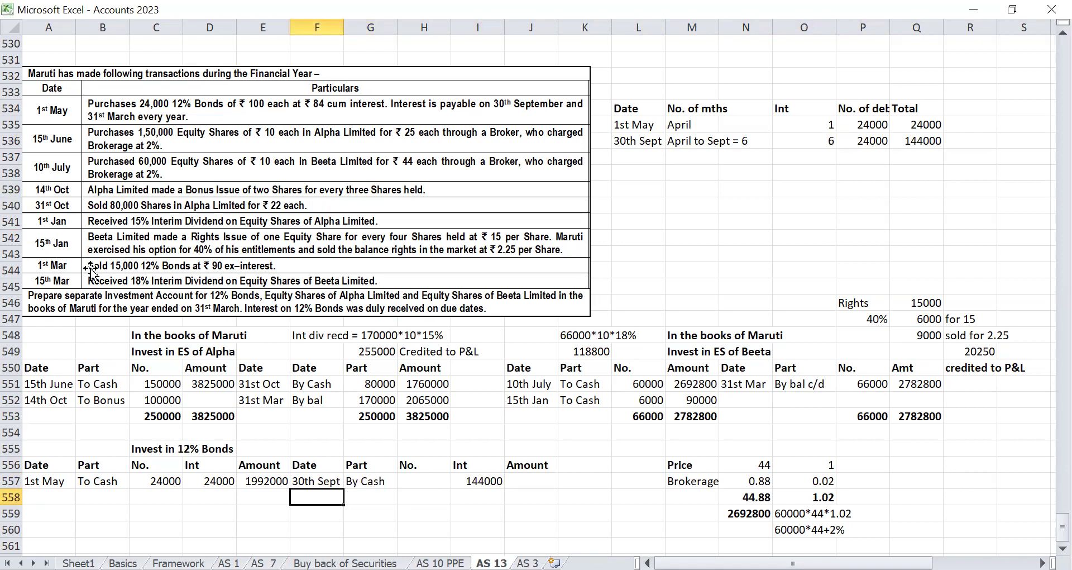
type("1st Mar")
key("Tab")
type("By Cash")
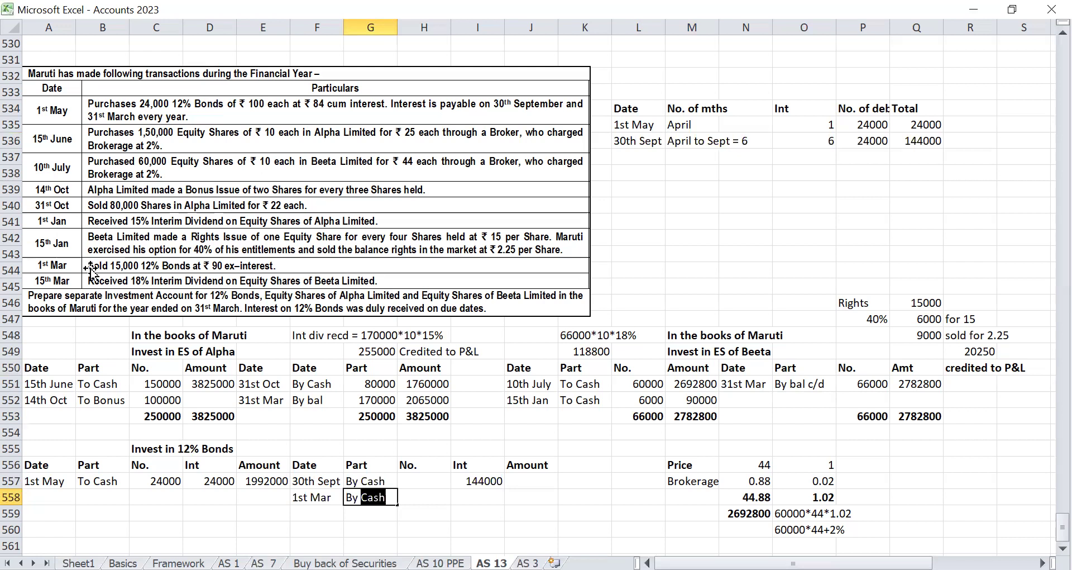
key("Tab")
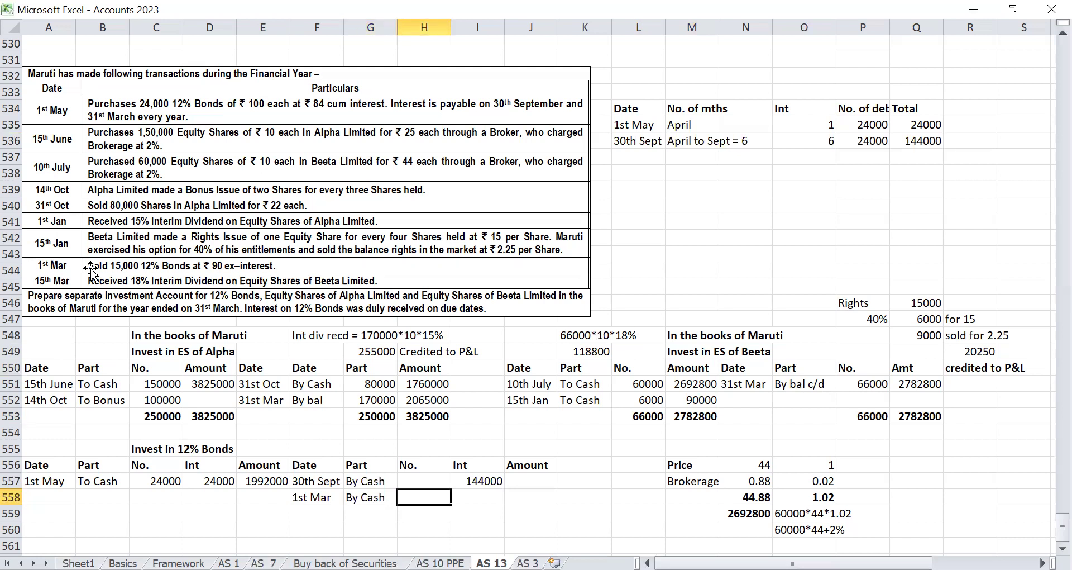
type("15000")
key("Tab")
key("Tab")
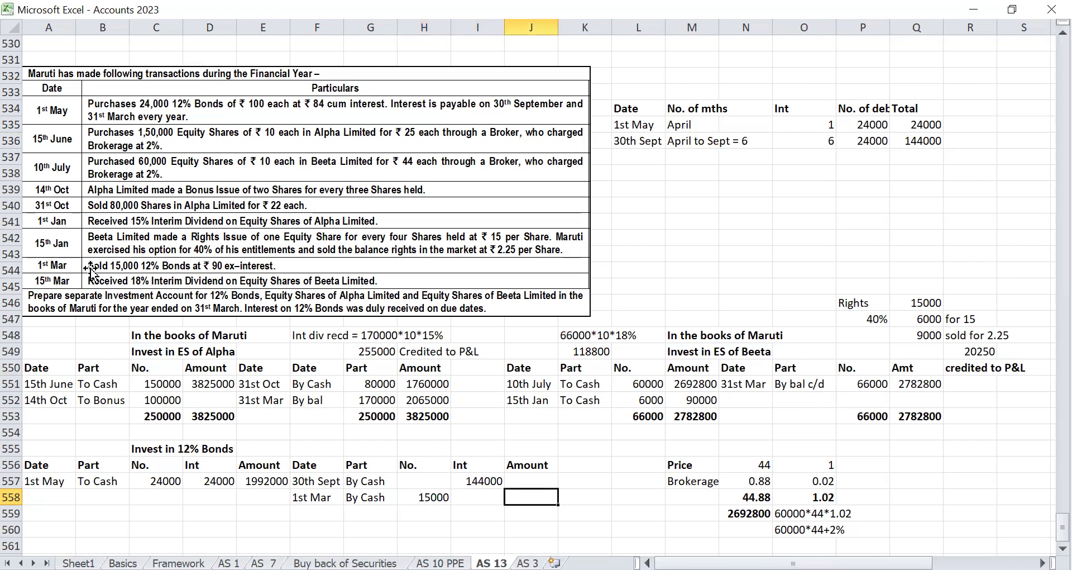
Step: Add a 1st March line to the interest working in row 537 with Oct to Feb = 5, 5 months and 15000 bonds
left_click(639, 157)
type("1st Marh")
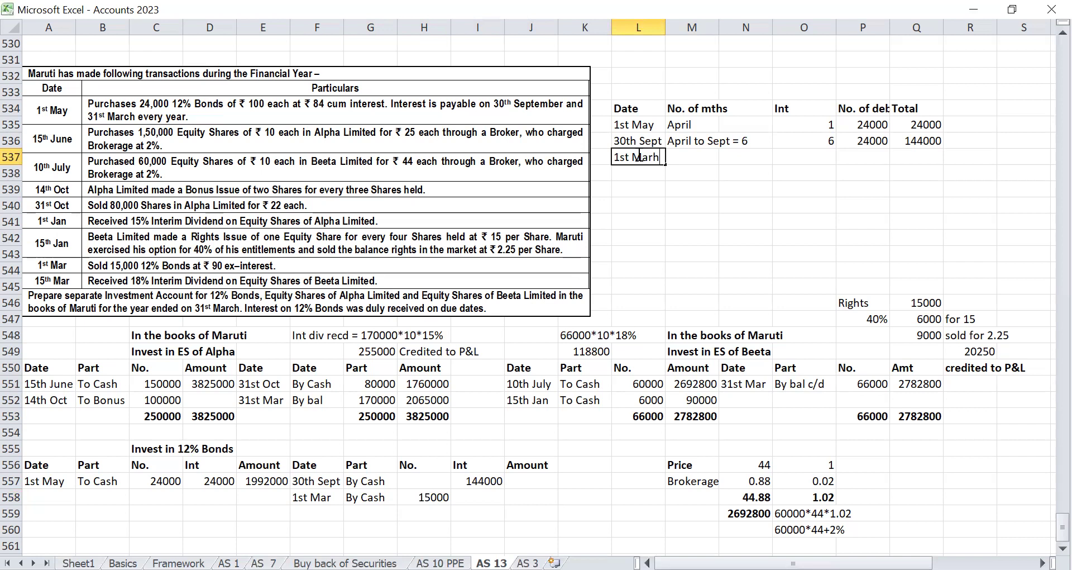
key("BackSpace")
type("ch")
key("Tab")
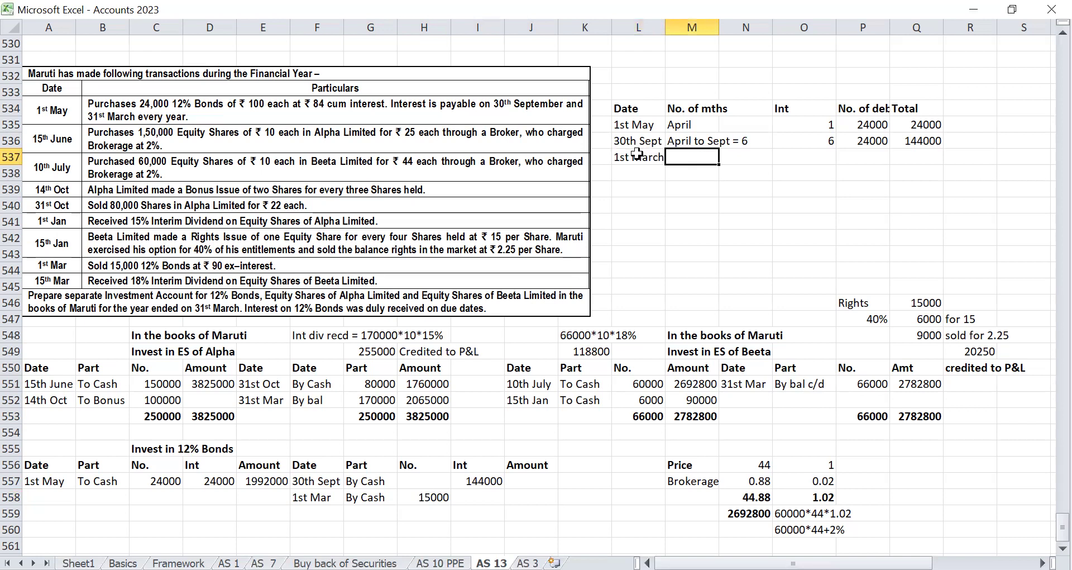
type("Oct to Feb -")
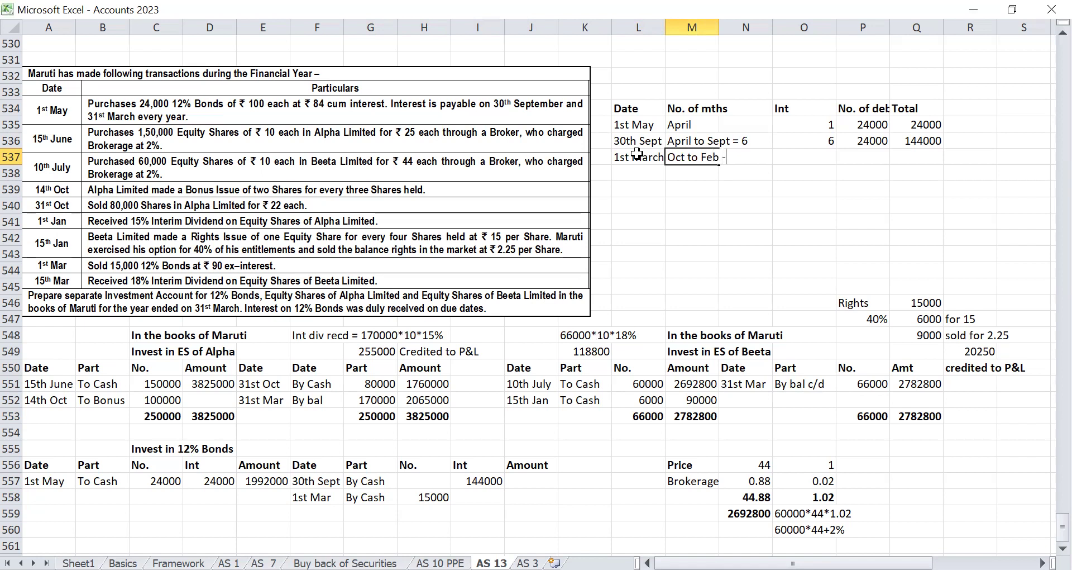
type("= 5")
key("Right")
key("Right")
type("5")
key("Right")
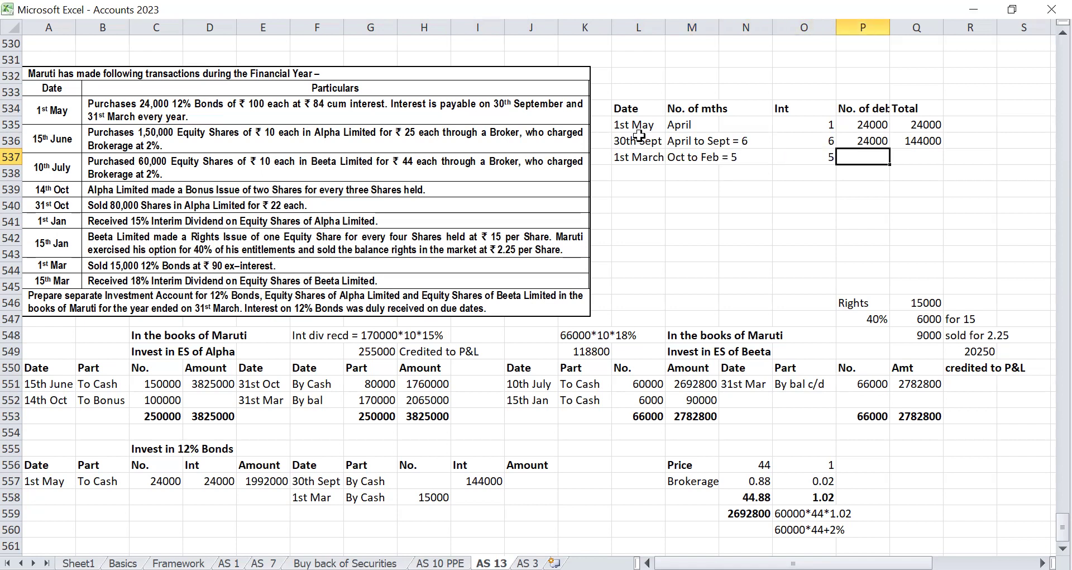
type("15000")
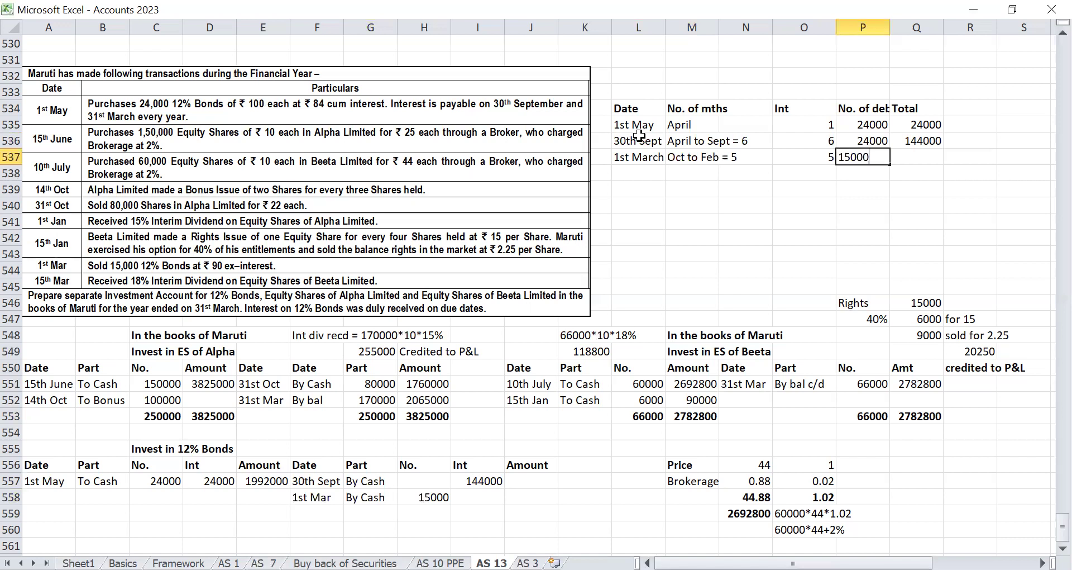
Step: Calculate the 1st March interest total in Q537 with =P537*O537
key("Right")
type("=")
key("Left")
type("*")
key("Left")
key("Left")
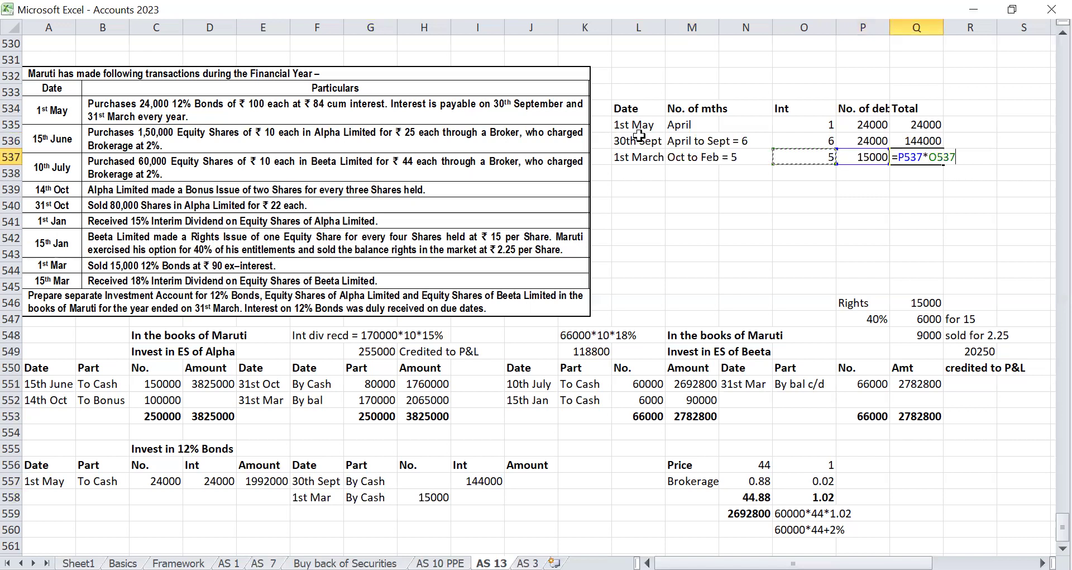
key("Return")
Step: Enter interest of 75000 for the 1st Mar bond sale in I558
key("Up")
key("Down")
key("Down")
key("Down")
key("Down")
key("Down")
key("Down")
key("Down")
key("Down")
key("Down")
key("Down")
key("Down")
key("Down")
key("Down")
key("Down")
key("Down")
key("Down")
key("Down")
key("Down")
key("Down")
key("Down")
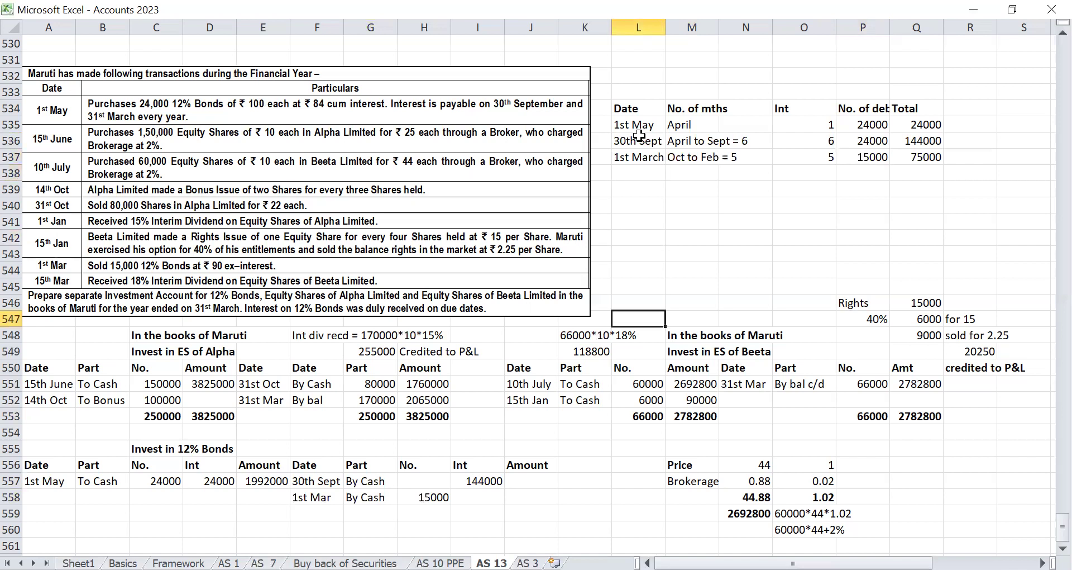
key("Left")
key("Left")
key("Left")
key("Up")
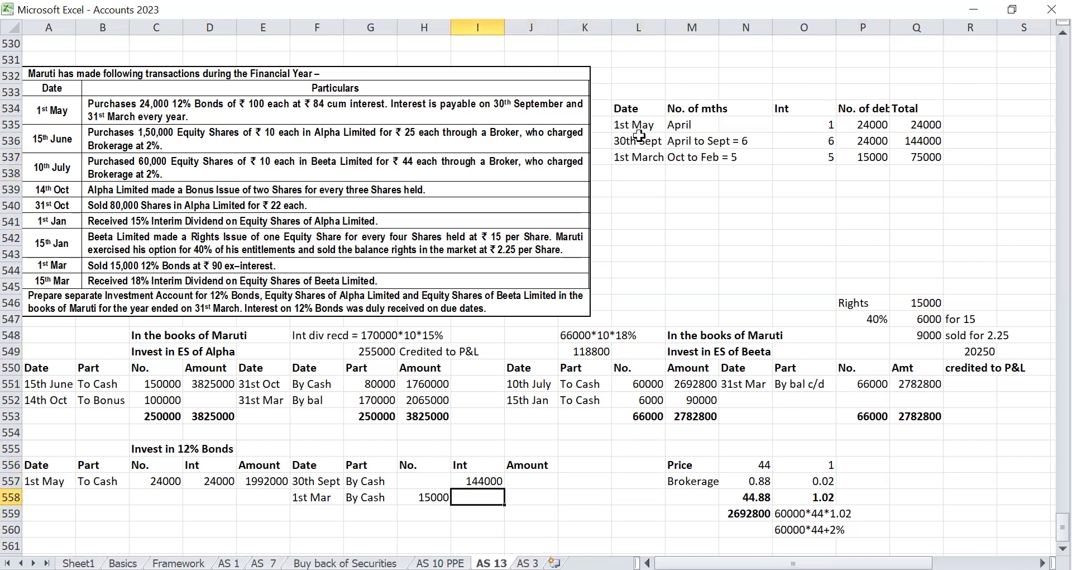
type("75000")
Step: Clear the old price and brokerage figures in N556:O560 and the Brokerage label in M557
key("Right")
key("Right")
key("Right")
key("Right")
key("Right")
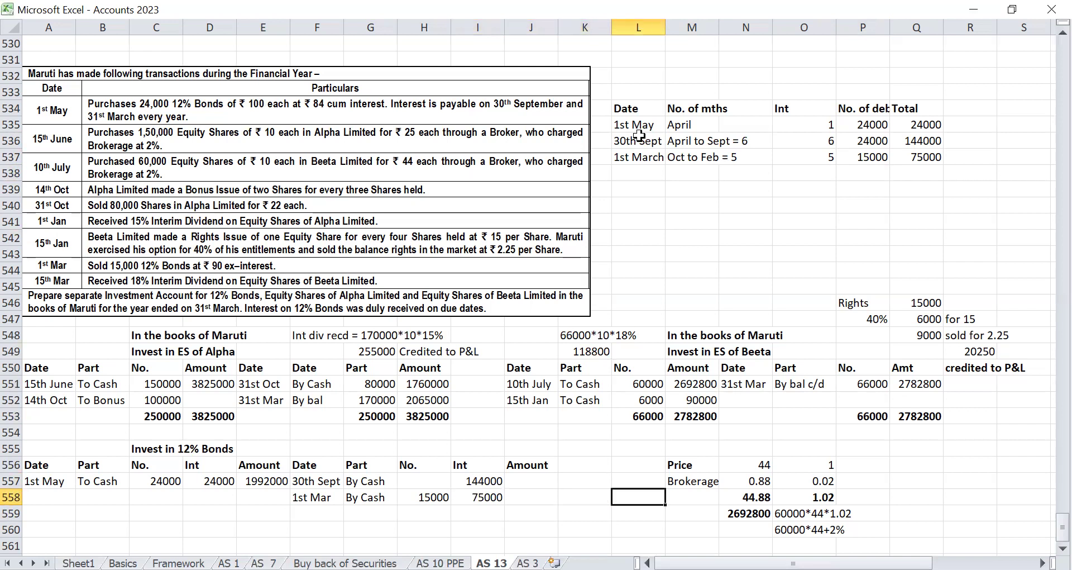
key("Up")
key("Up")
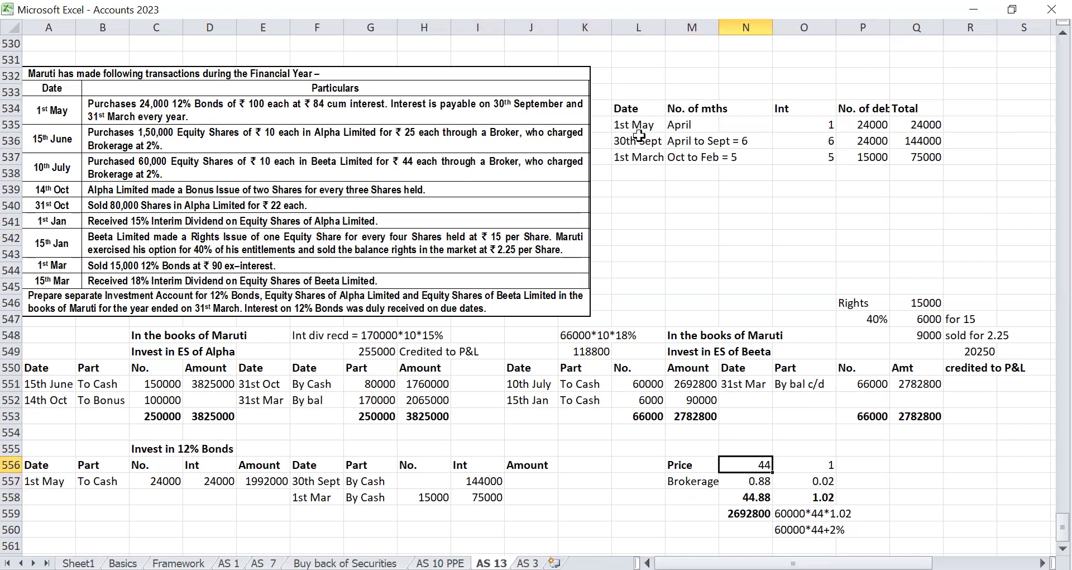
key("shift+Down")
key("shift+Down")
key("shift+Right")
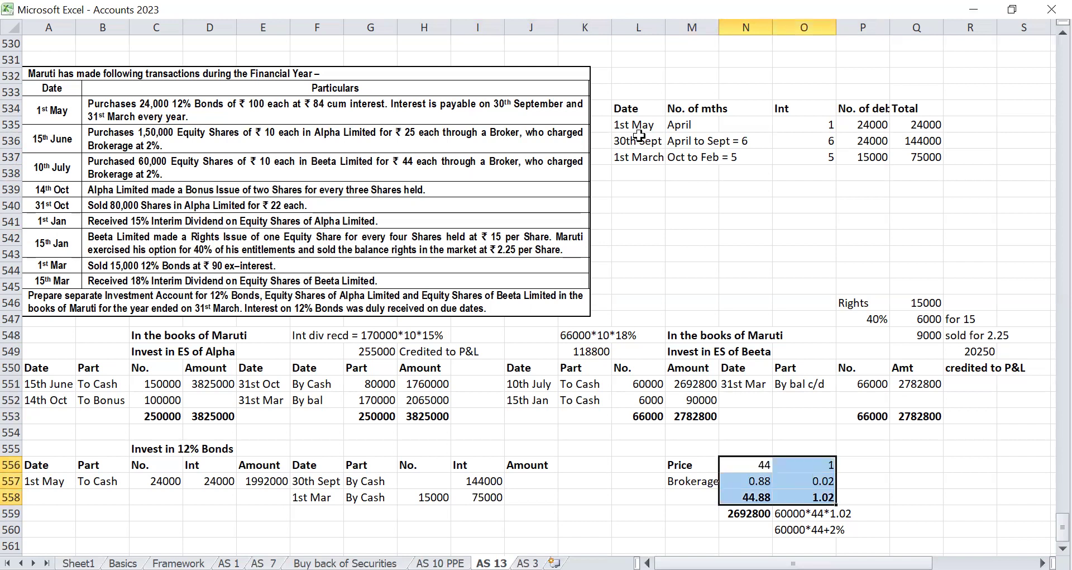
key("shift+Down")
key("shift+Down")
key("Delete")
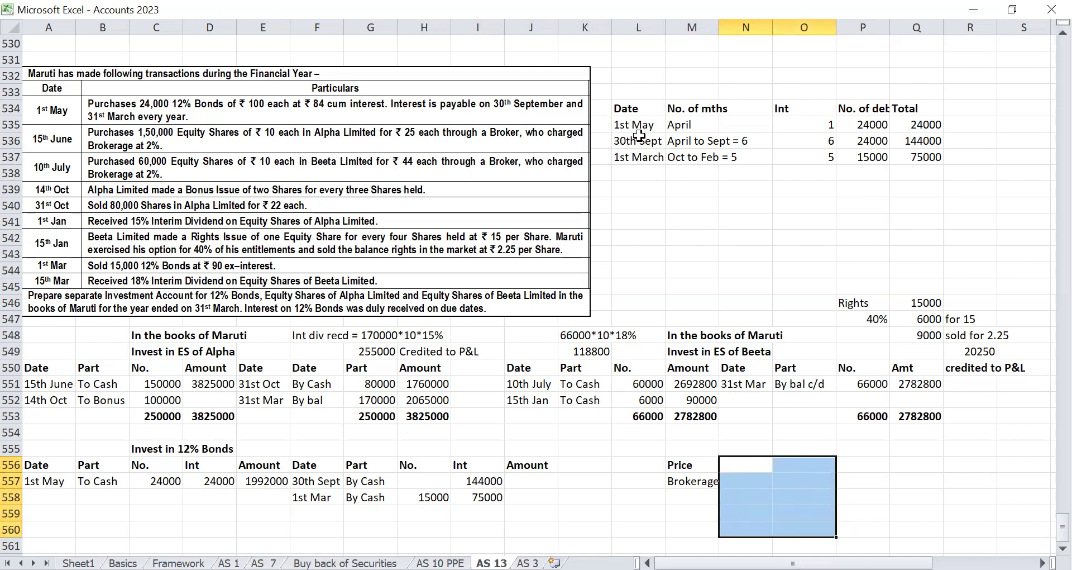
key("Left")
key("Down")
key("Delete")
Step: Set the Price in N556 to 90
key("Up")
key("Right")
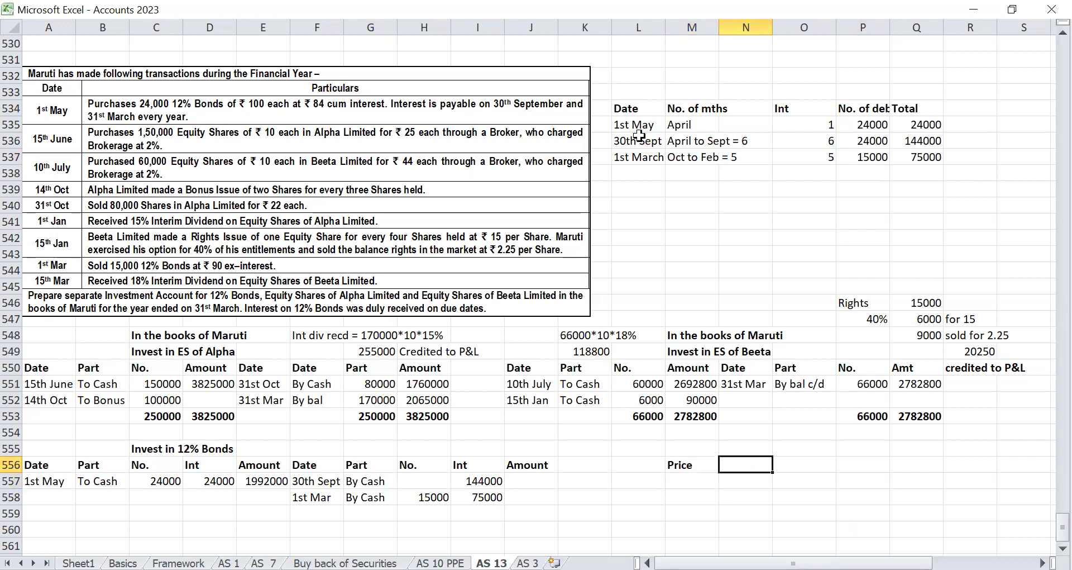
type("90")
key("Return")
Step: Calculate the 1st Mar sale amount in J558 of the 12% Bonds account with =H558*90
key("Left")
key("Left")
key("Left")
key("Left")
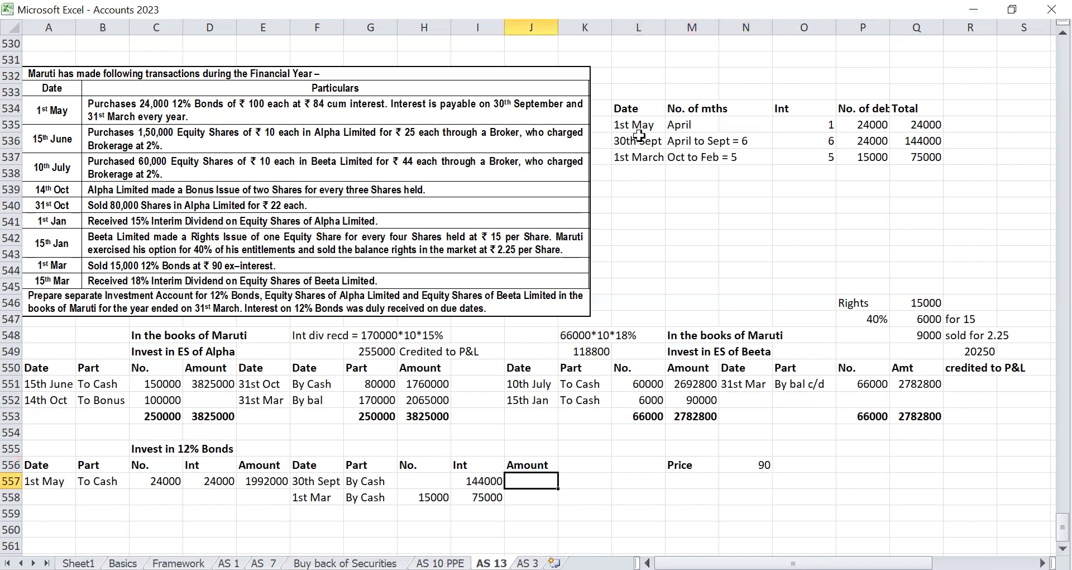
type("90")
key("Escape")
key("Down")
type("=")
key("Left")
key("Left")
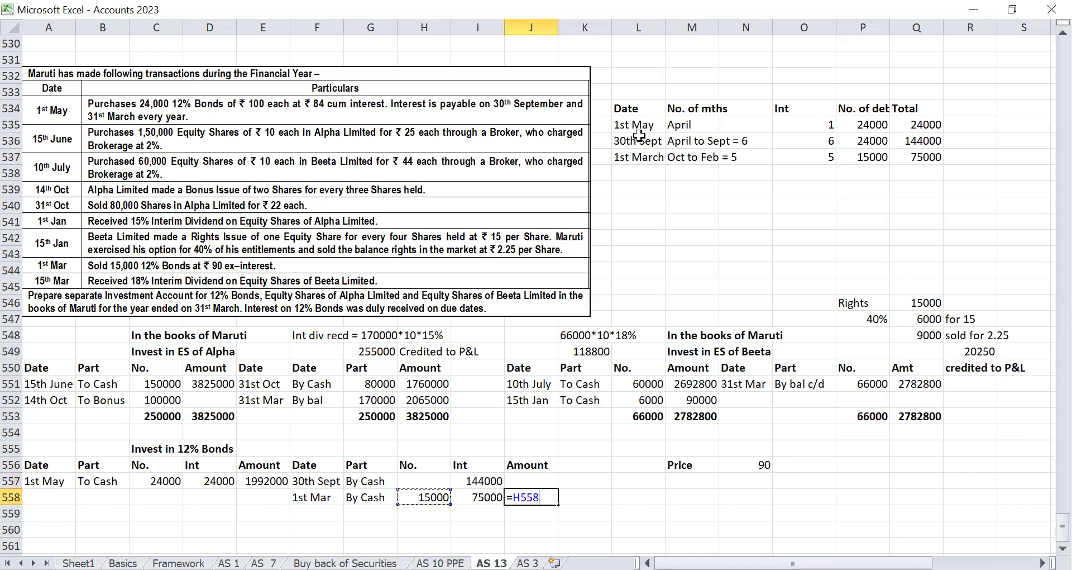
type("*90")
key("Return")
key("Up")
key("shift+Left")
key("shift+Left")
key("shift+Left")
key("shift+Left")
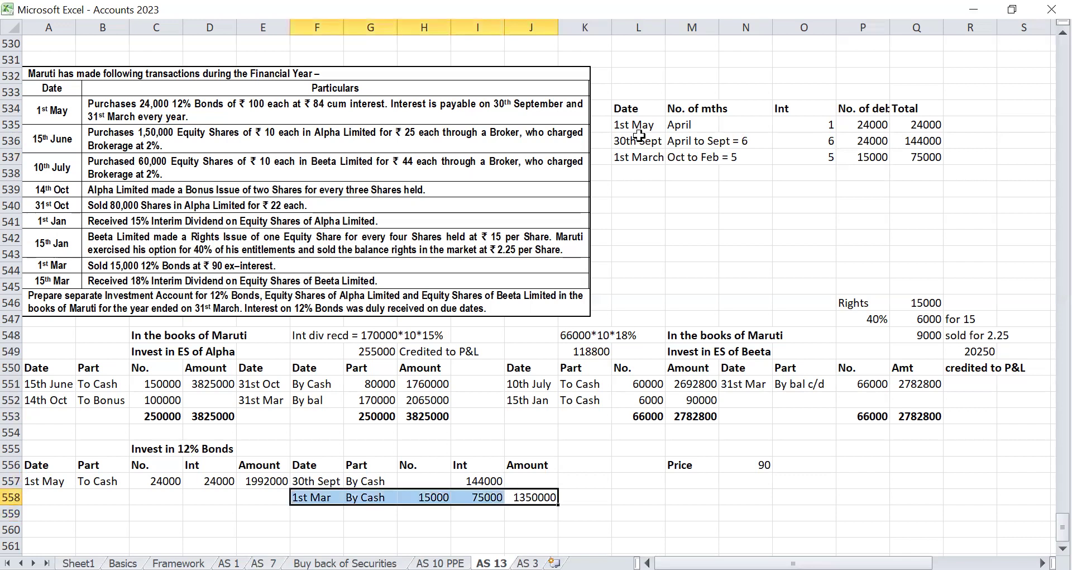
Step: Remove the bold from the Price label in M556 and enter Cost in M557
key("Right")
key("Right")
key("Right")
key("Up")
key("Up")
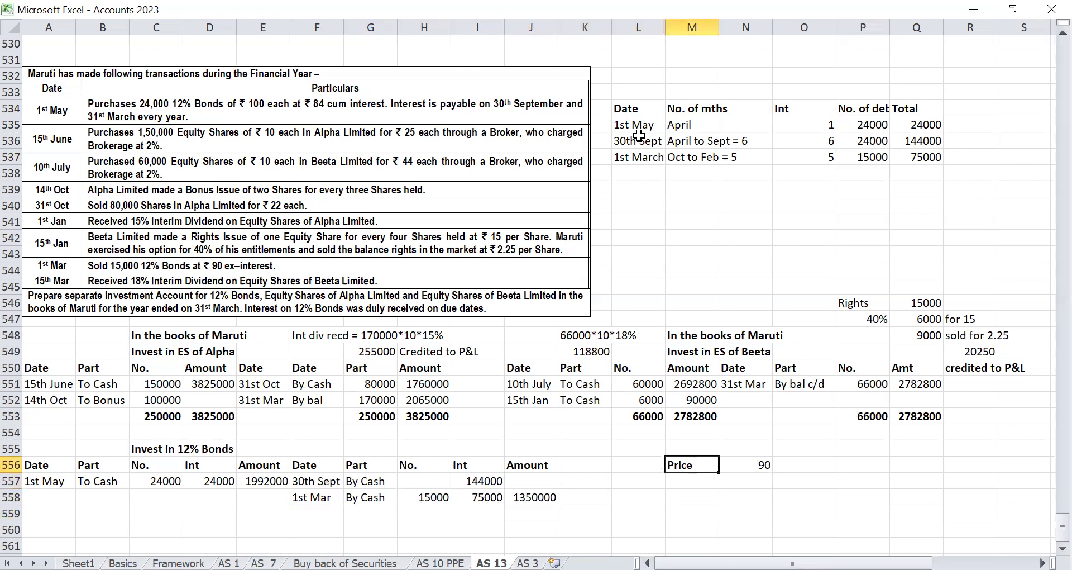
key("ctrl+b")
key("Down")
type("Cost")
key("Tab")
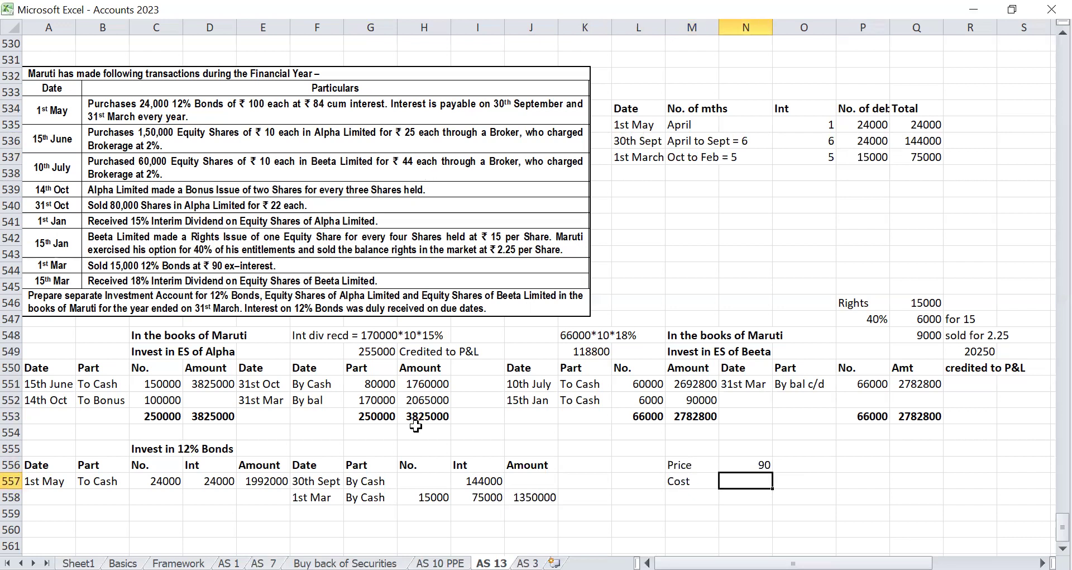
Step: Check the per-bond cost in the E557 formula and enter 83 as the Cost in N557
left_click(281, 481)
double_click(281, 481)
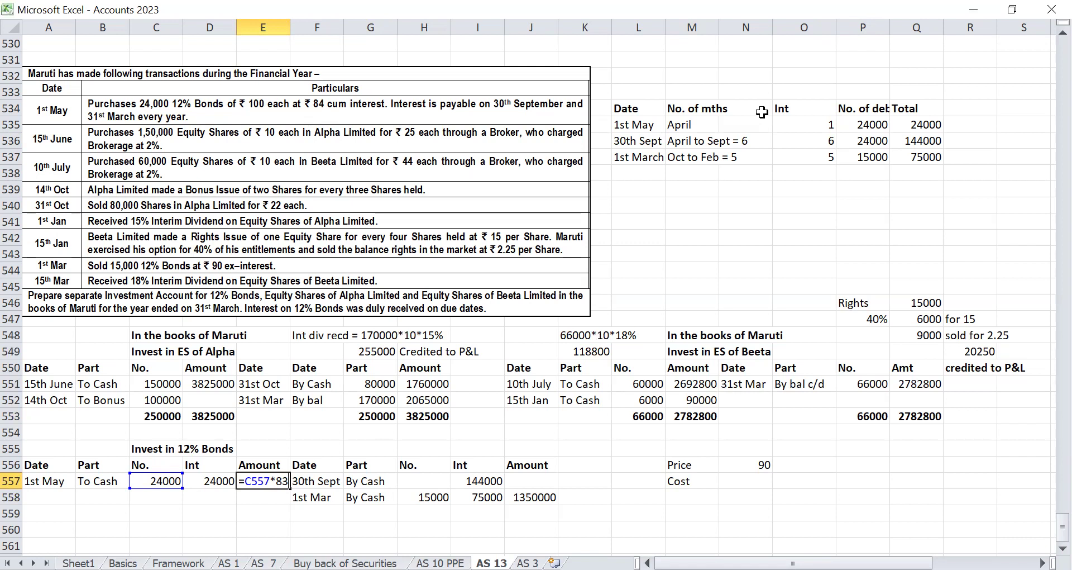
left_click(732, 465)
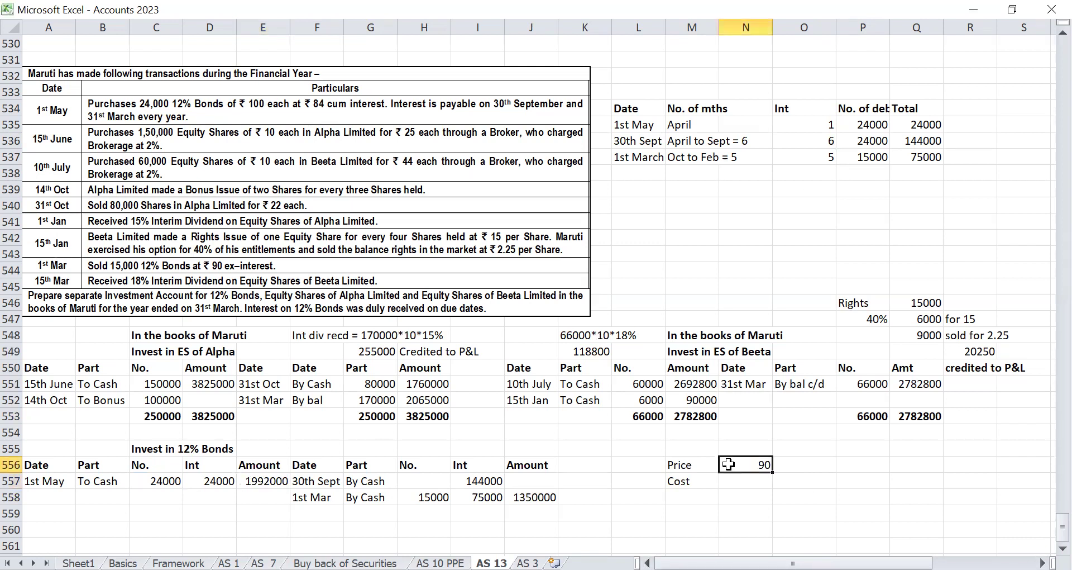
left_click(728, 480)
type("83")
key("Return")
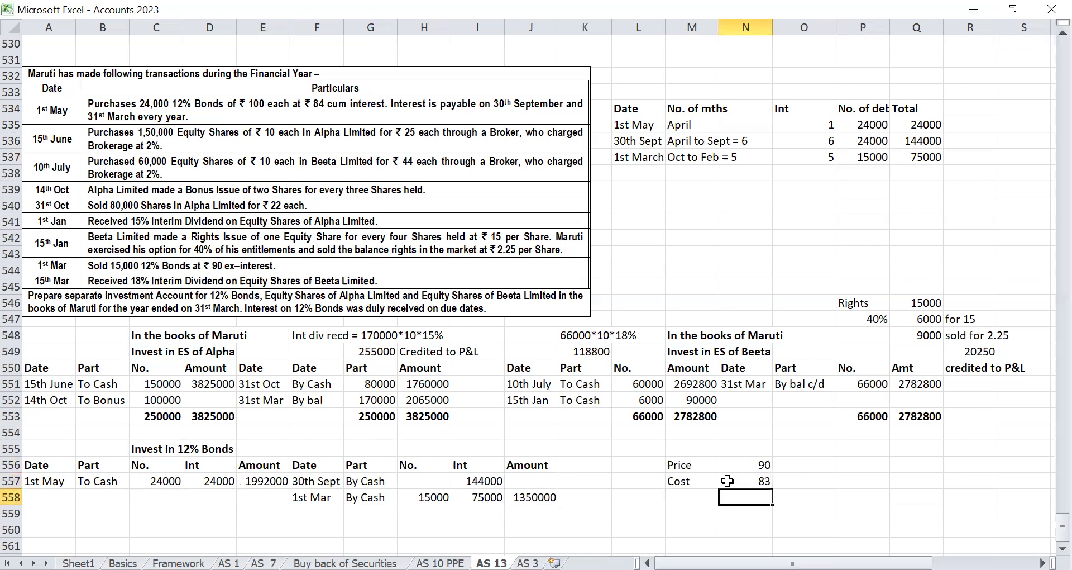
Step: Enter a Profit line of 7 in M558:N558 and make it bold
type("7")
key("Left")
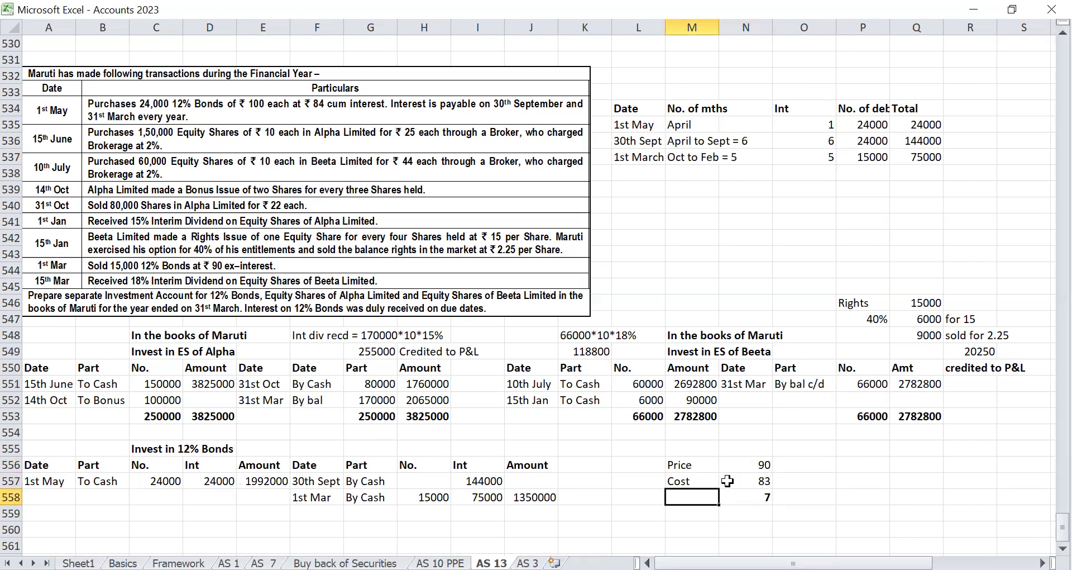
type("Profit")
key("Return")
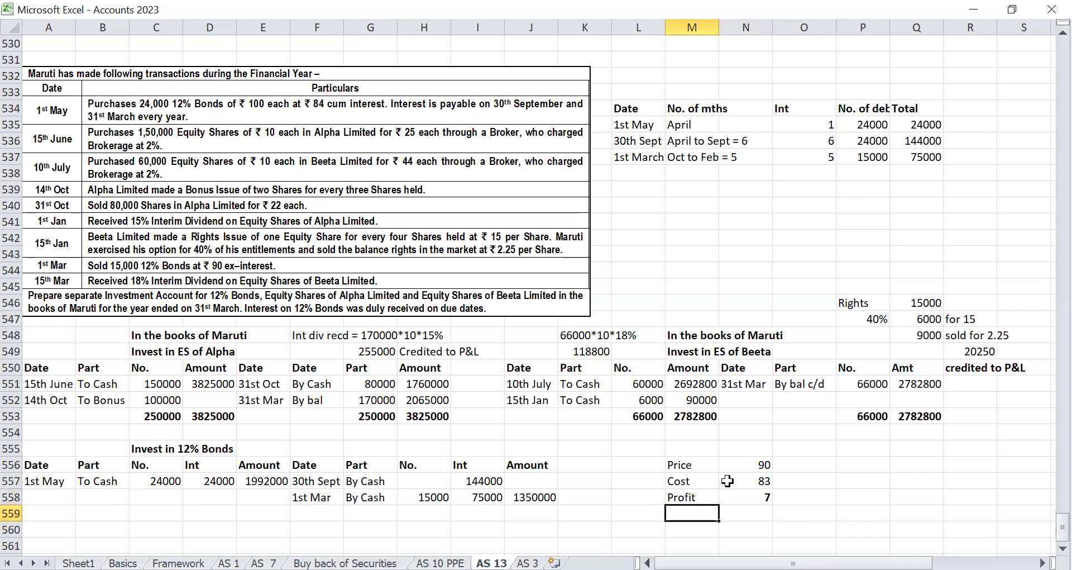
key("Up")
key("shift+Right")
key("ctrl+b")
Step: Copy the 1st Mar date from F558 to A558 and enter To P&L in B558
key("Left")
key("ctrl+Left")
key("ctrl+Left")
key("ctrl+c")
key("Home")
key("ctrl+v")
key("Right")
type("To P&L")
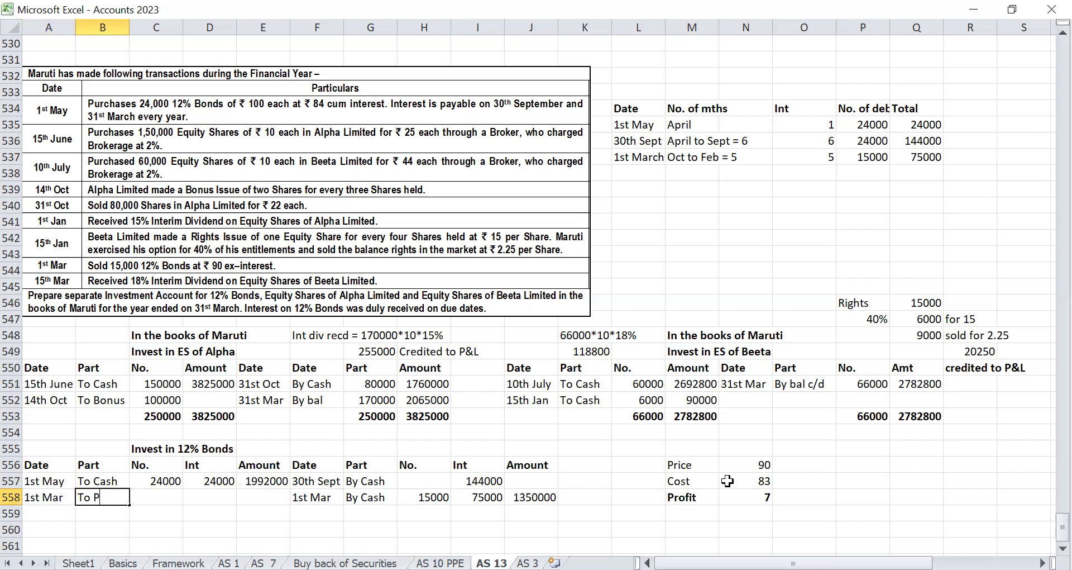
Step: Calculate the profit on the bonds sold in E558 with =7*15000
key("Tab")
key("Tab")
key("Tab")
type("=")
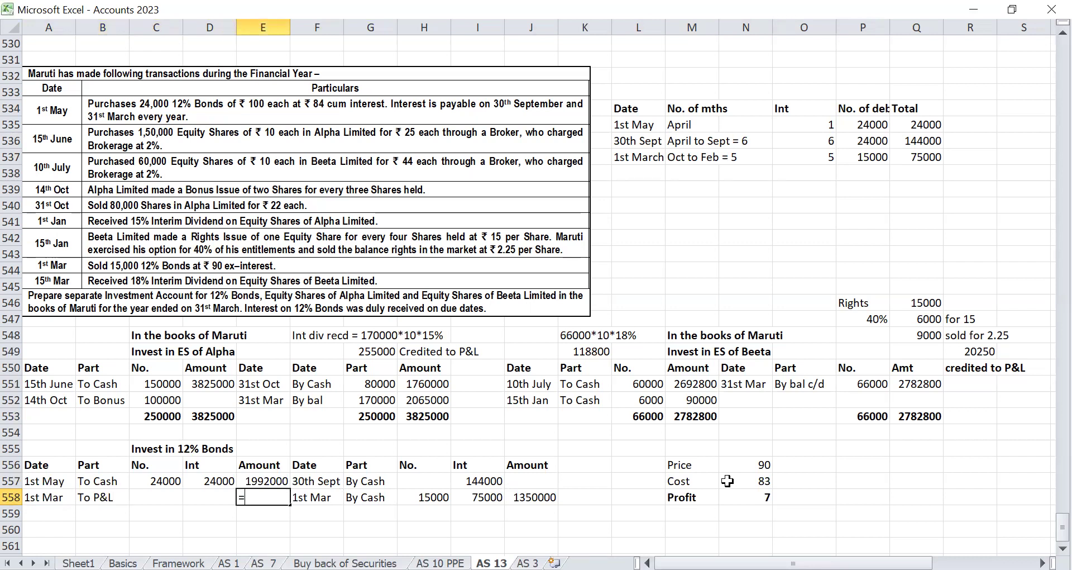
type("7*15000")
key("Return")
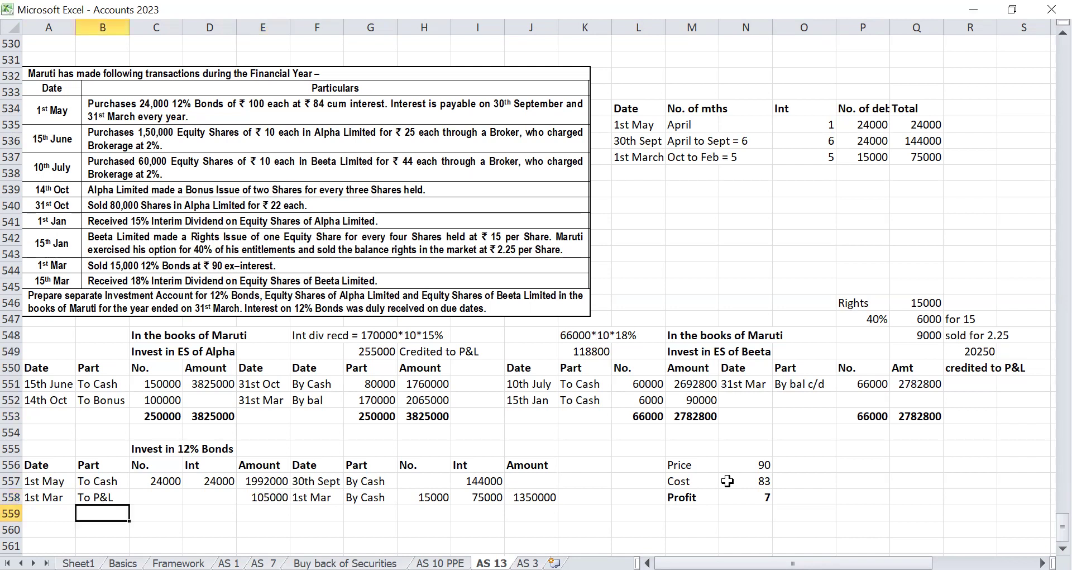
Step: Fill the date from L537 down to L538 of the interest working and change it to 31st March
key("Right")
key("Right")
key("Right")
key("Right")
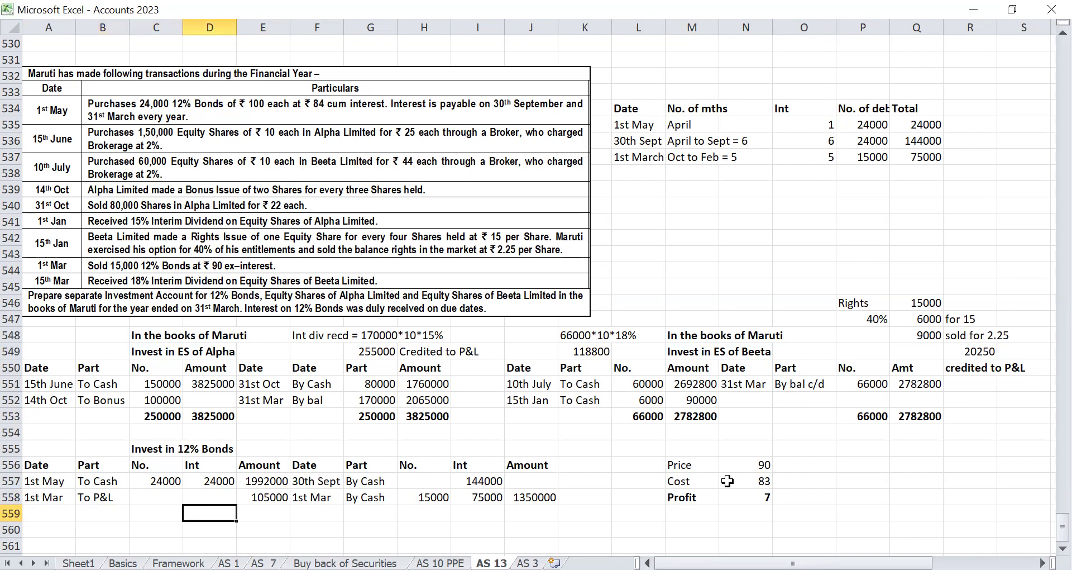
key("Right")
key("Right")
key("Right")
key("Right")
key("Right")
key("Right")
key("ctrl+Up")
key("ctrl+Up")
key("ctrl+Up")
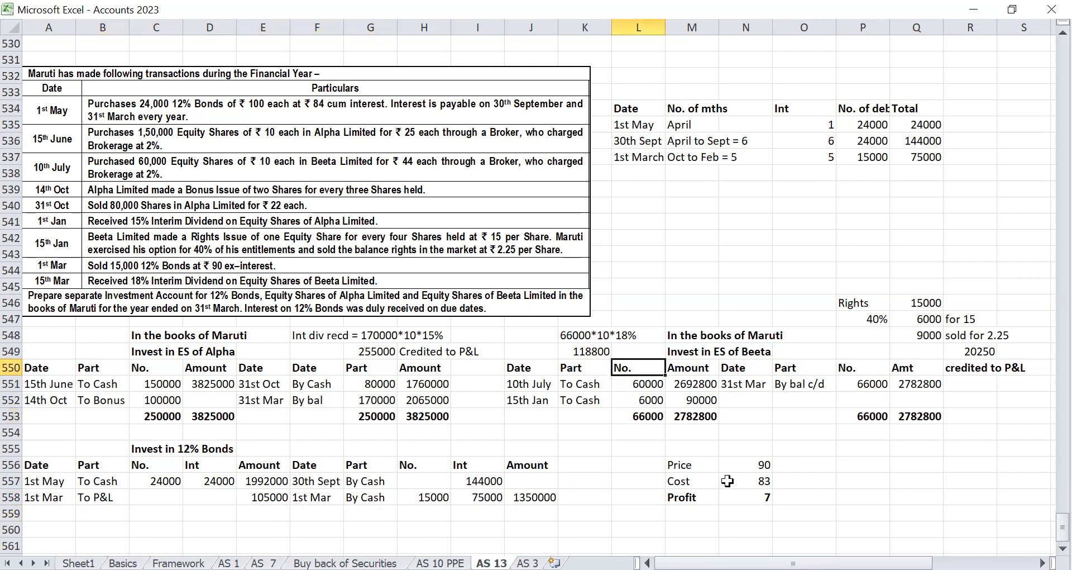
key("ctrl+Down")
key("Down")
key("ctrl+d")
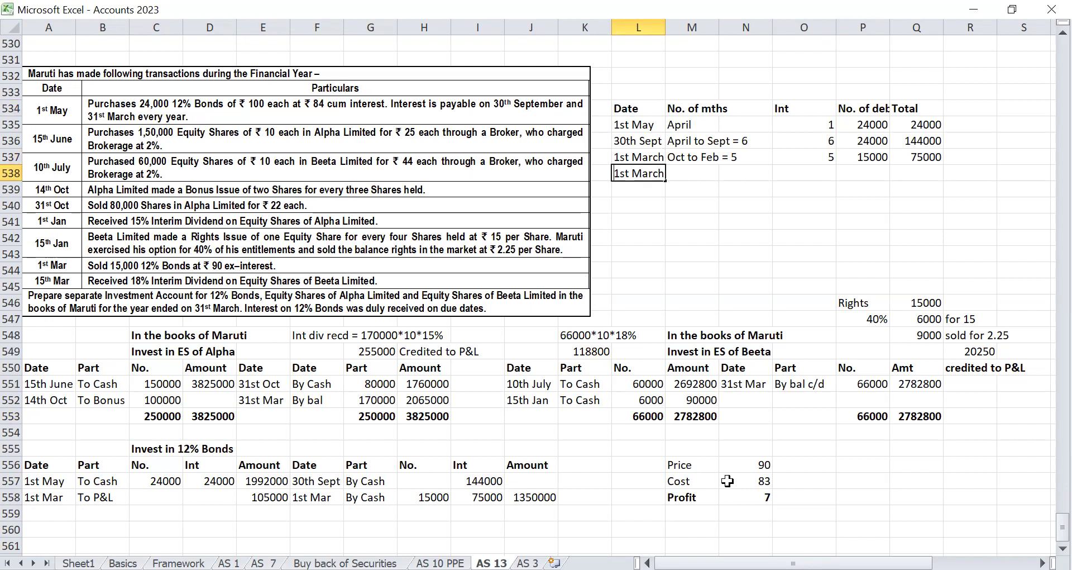
type("3")
key("Tab")
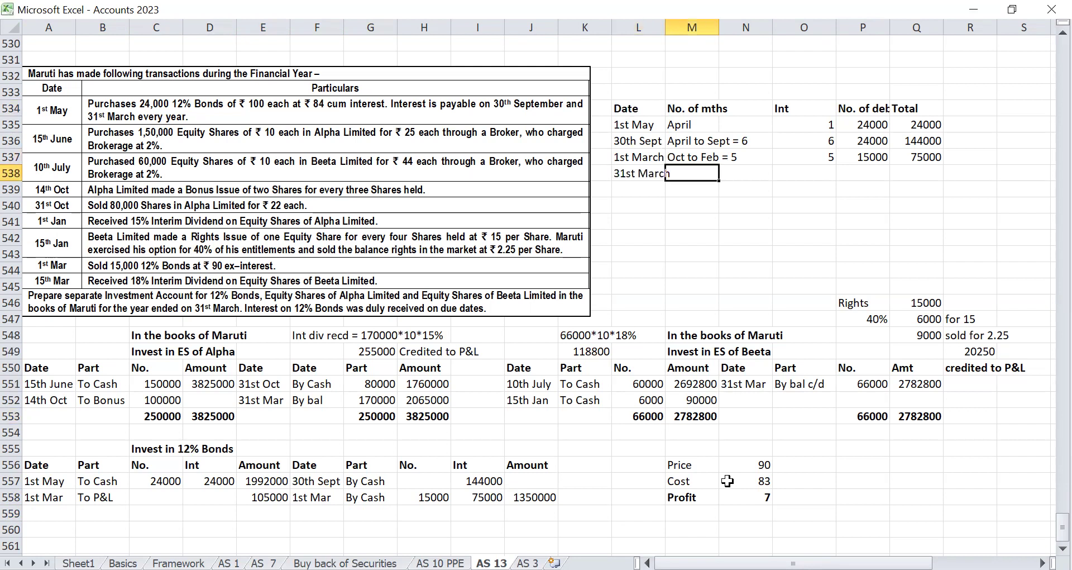
Step: Enter Oct to Mar = 6 in M538 and 6 months in O538
type("Oct t")
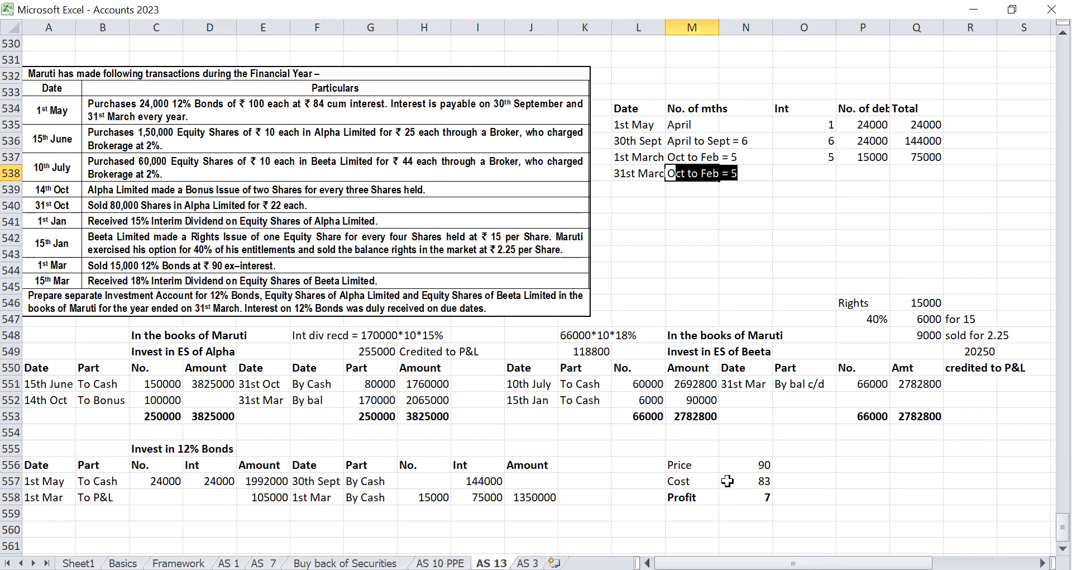
type("o M")
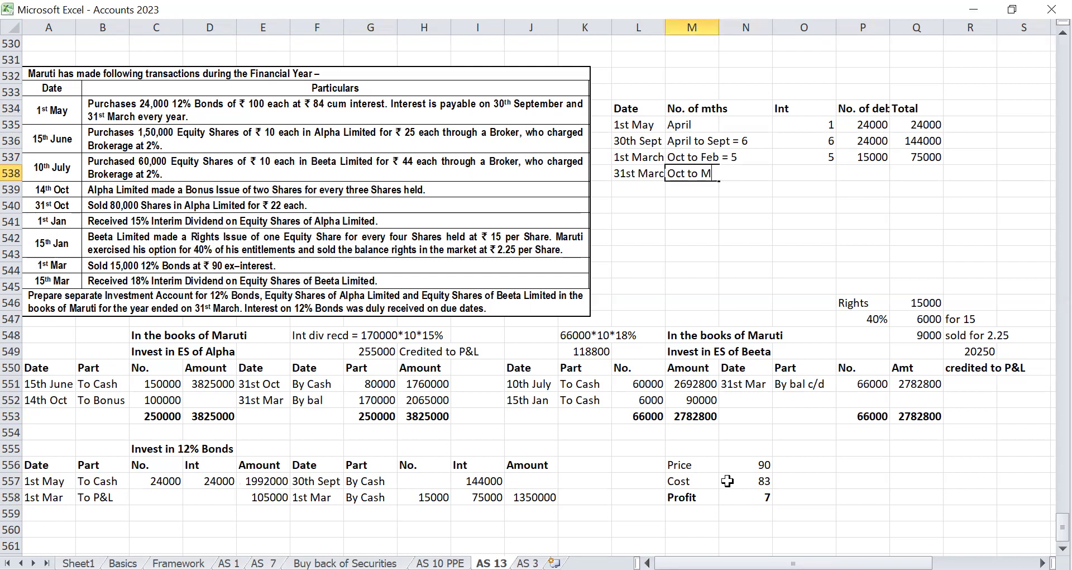
type("ar = 6")
key("Tab")
key("Tab")
type("6")
key("Tab")
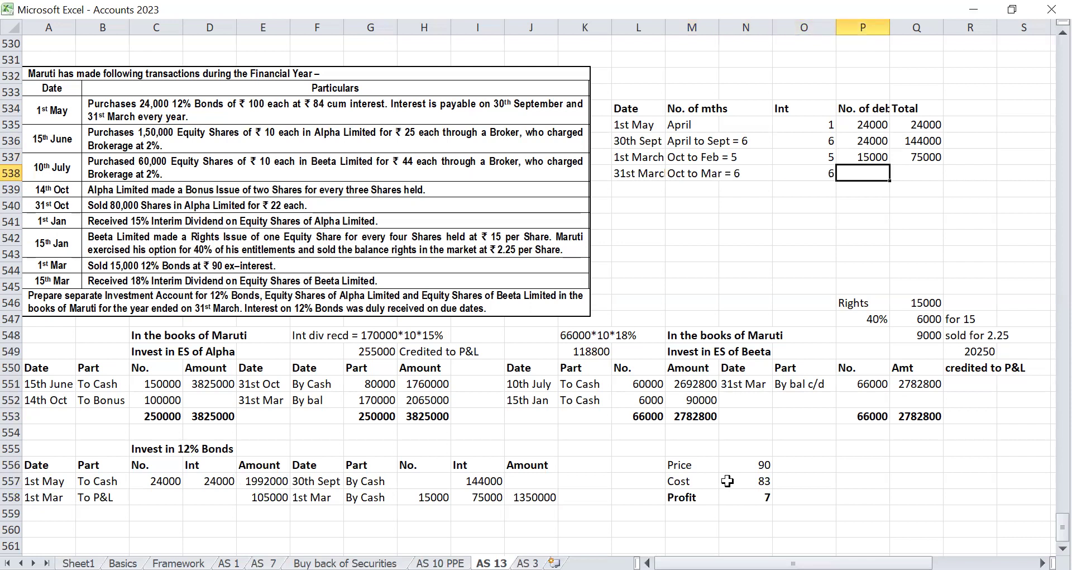
Step: Enter 9000 bonds in P538 and calculate the 31st March interest total in Q538 with =P538*O538
type("9000")
key("Tab")
type("=")
key("Left")
type("*")
key("Left")
key("Left")
key("Return")
Step: Add the 31st Mar By Cash entry in row 559 of the 12% Bonds account with 54000 interest in I559
key("Down")
key("Down")
key("Down")
key("Down")
key("Down")
key("Down")
key("Down")
key("Down")
key("Down")
key("Down")
key("Down")
key("Down")
key("Down")
key("Down")
key("Down")
key("Down")
key("Down")
key("Down")
key("Down")
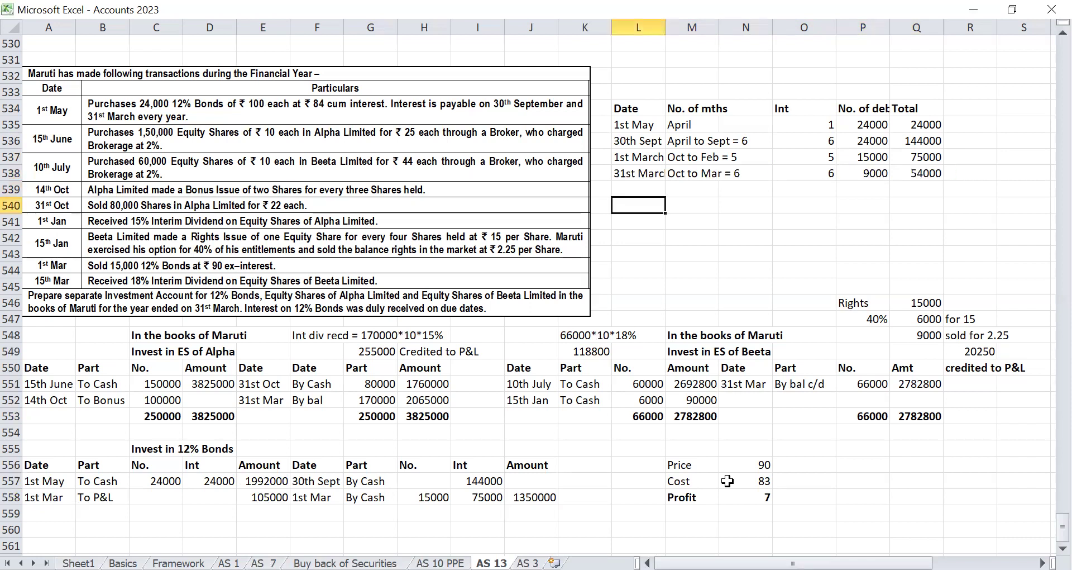
key("Left")
key("Left")
key("Left")
key("Left")
key("Left")
key("Left")
key("Left")
key("Left")
key("Left")
key("Left")
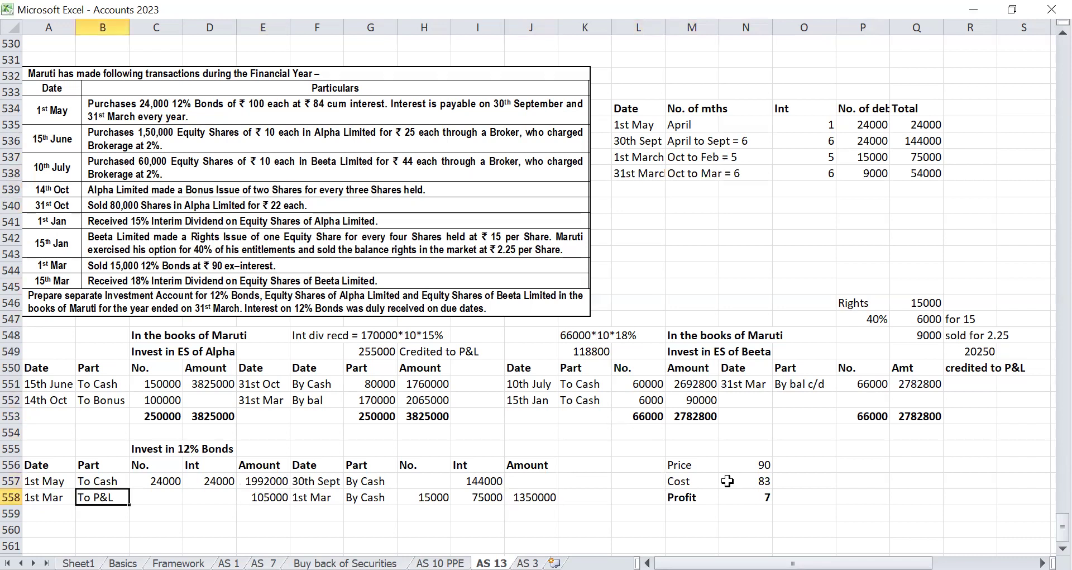
key("Right")
key("Right")
key("Right")
key("Down")
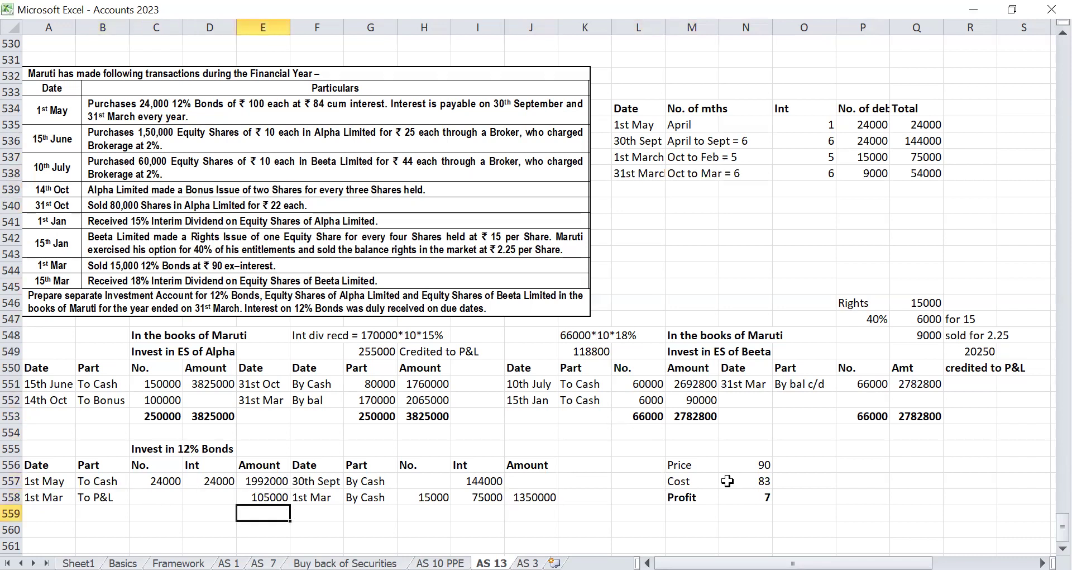
key("Right")
type("31")
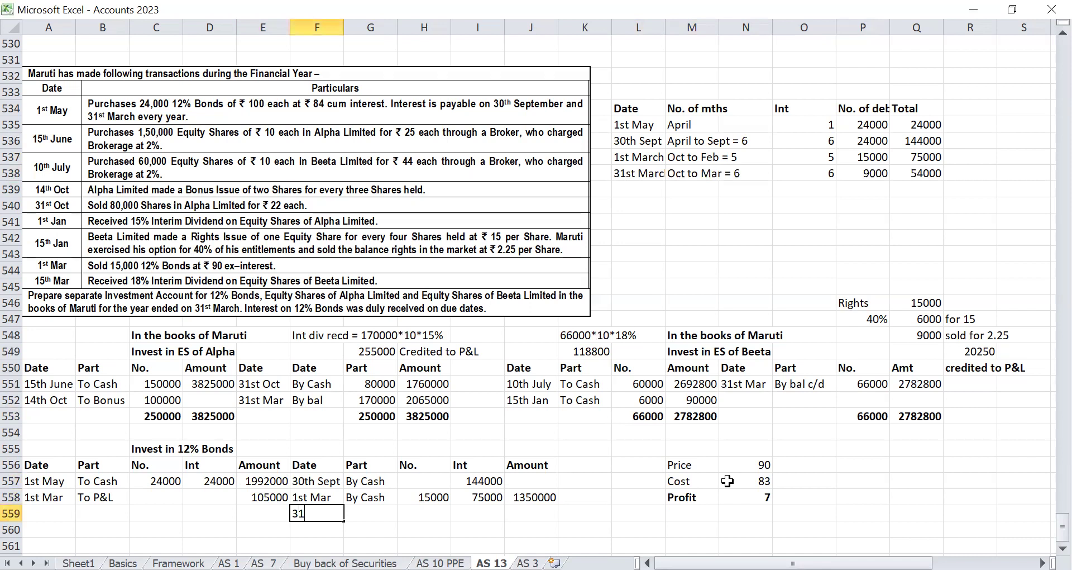
type("st Mar")
key("Tab")
type("By")
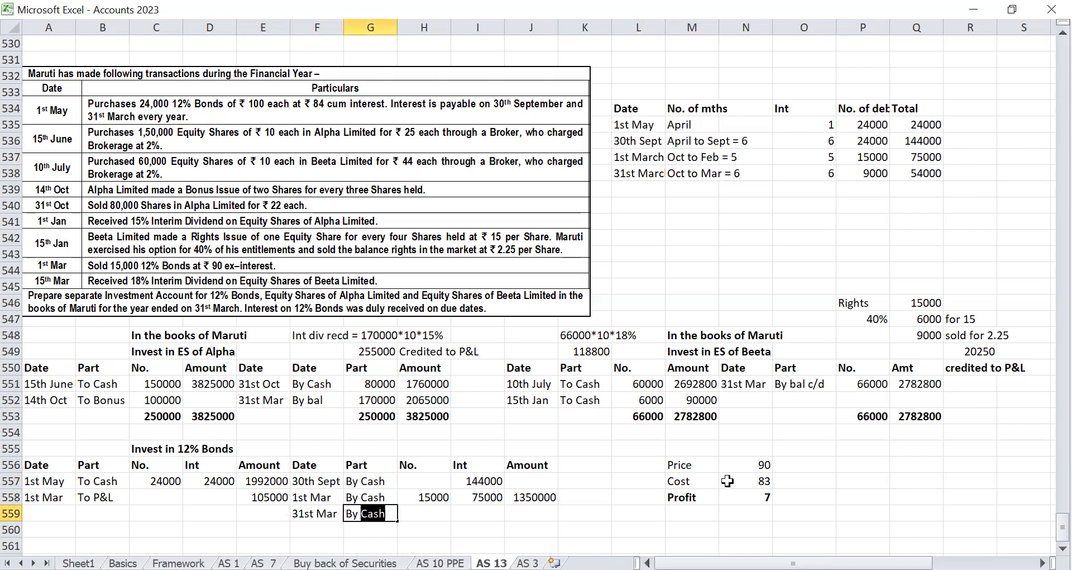
key("Tab")
key("Tab")
type("54000")
key("Tab")
Step: Copy the 31st Mar date from F559 to F560 and enter By bal c/d with 9000 bonds in row 560
key("Left")
key("Left")
key("Left")
key("Left")
key("ctrl+c")
key("Down")
key("ctrl+v")
key("Tab")
type("By bal c/d")
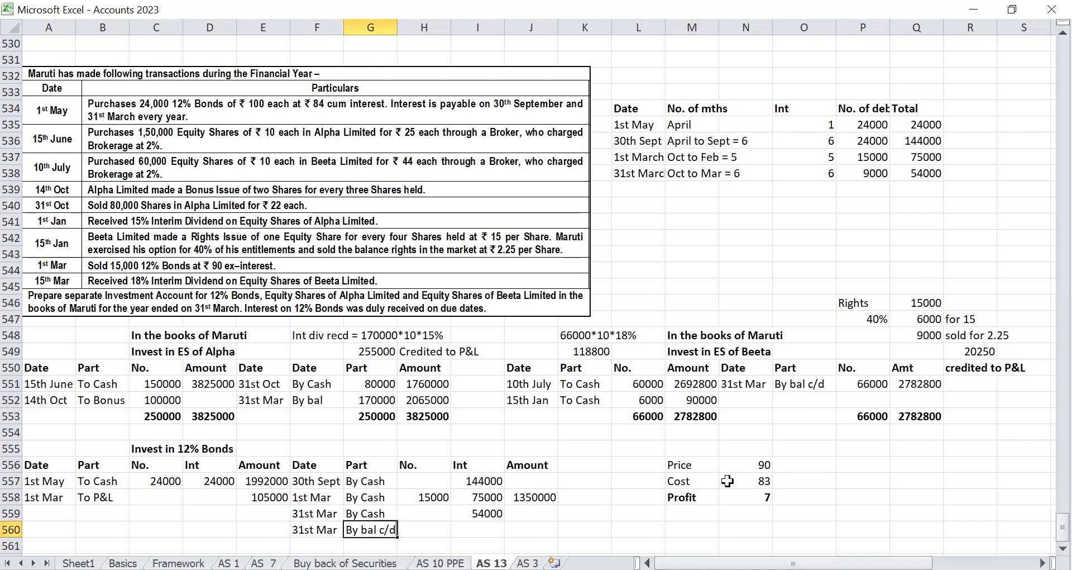
key("Tab")
type("9000")
key("Tab")
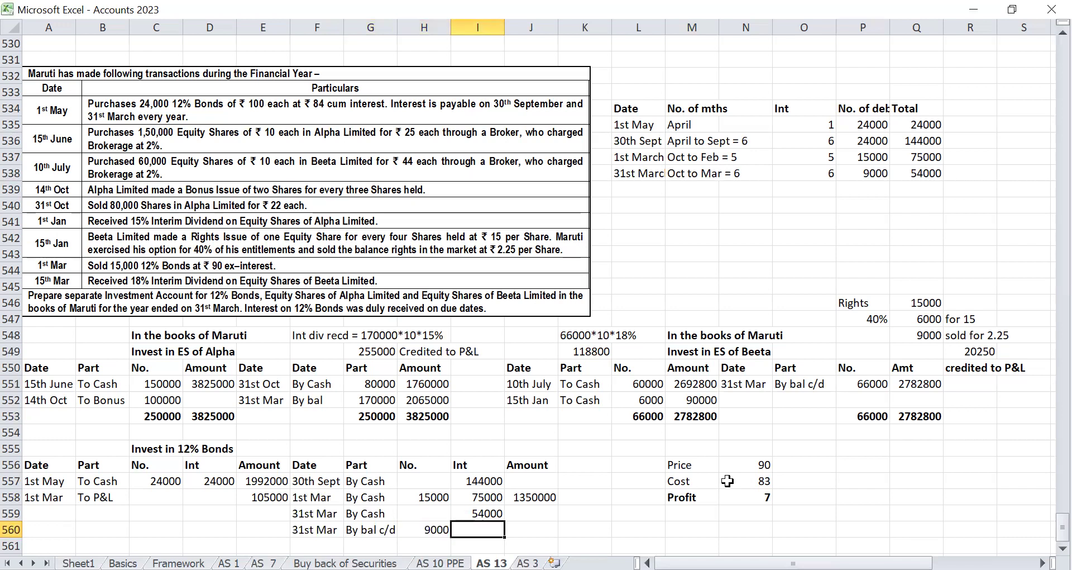
key("Tab")
Step: Total the debit amount column of the bonds account in E561 with =SUM(E557:E560)
key("Down")
key("Left")
key("Left")
key("Left")
key("Left")
key("Left")
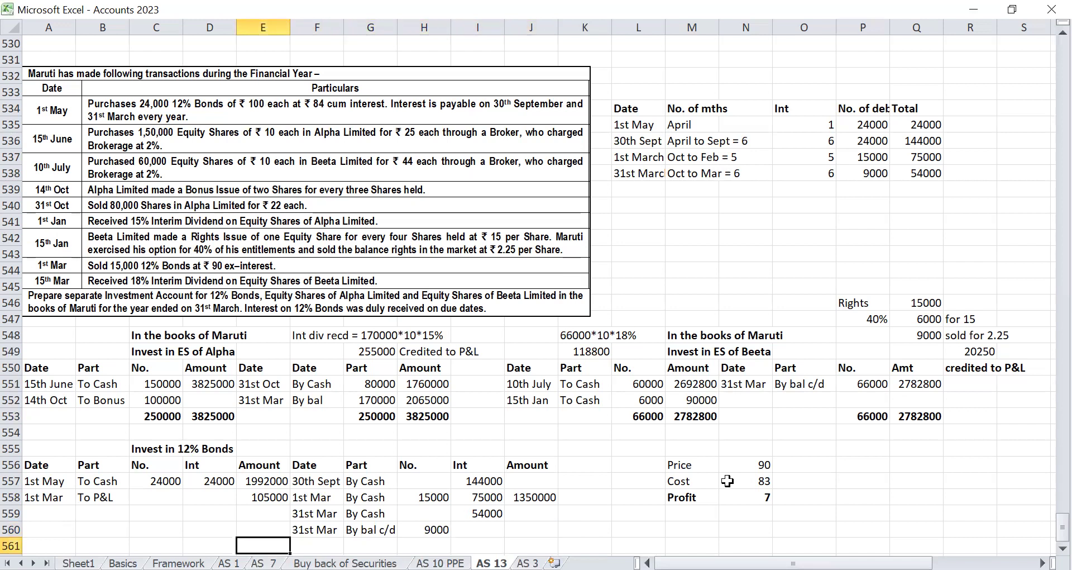
key("alt+equal")
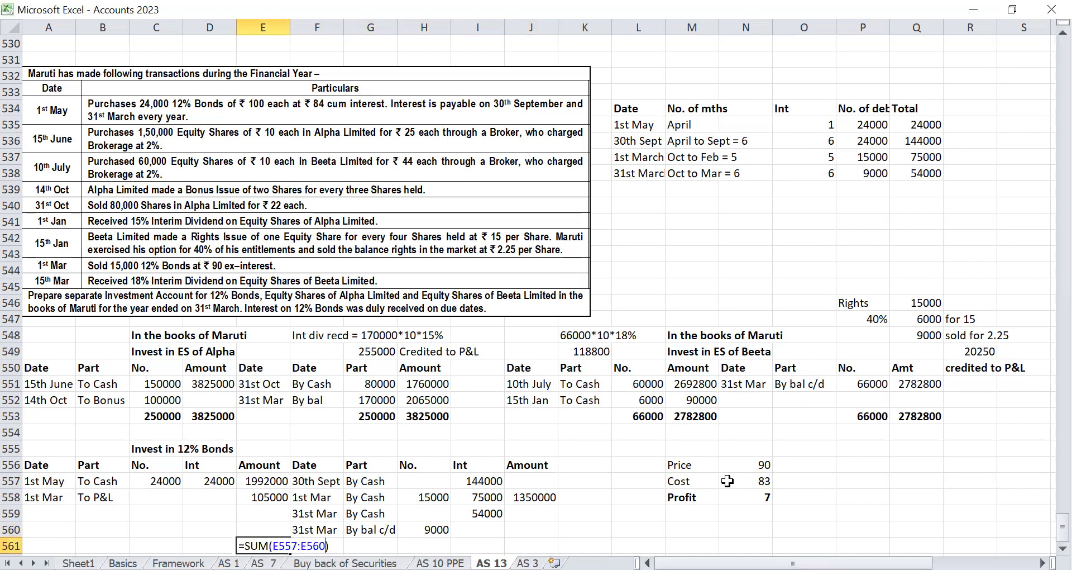
key("Return")
key("Up")
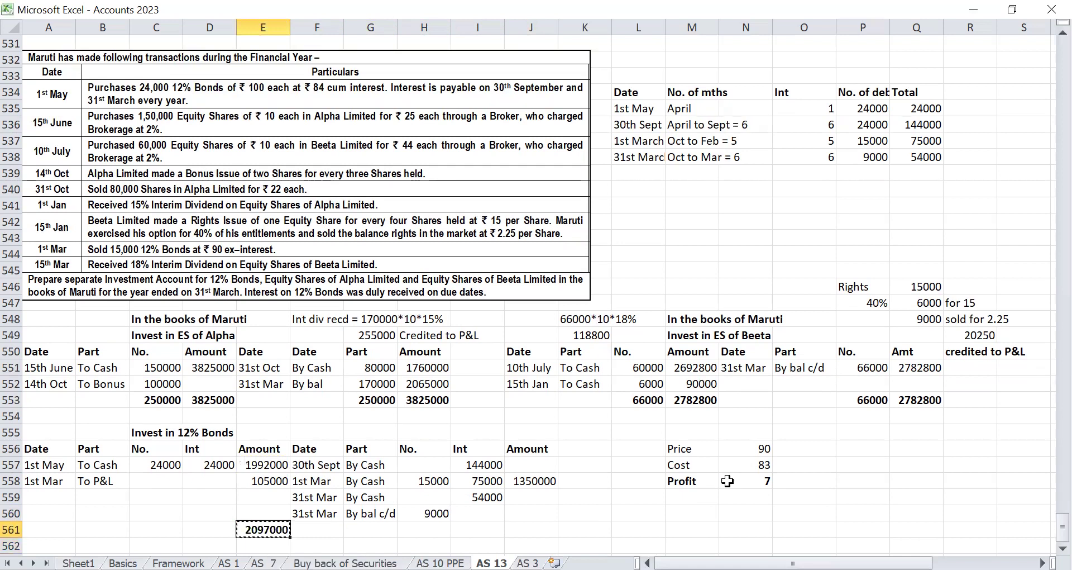
Step: Extend the row 561 column totals to C561:D561 and copy the three totals across to H561:J561
key("Left")
key("shift+Left")
key("alt+equal")
key("shift+Right")
key("ctrl+c")
key("Right")
key("Right")
key("Right")
key("Right")
key("Right")
key("ctrl+v")
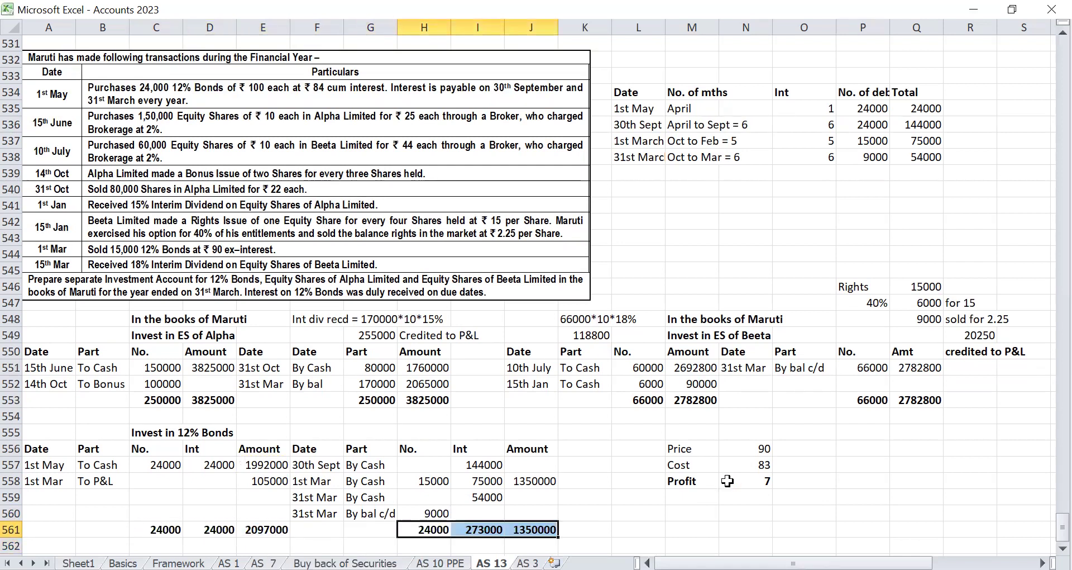
key("Return")
Step: Calculate the balancing amount in J562 as E561 minus J561
key("Right")
key("Right")
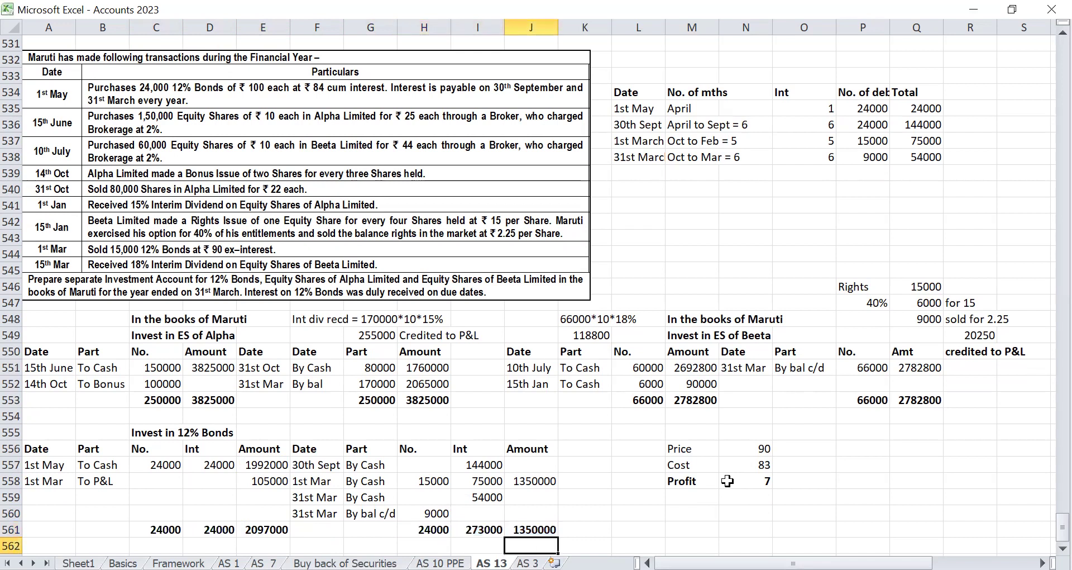
type("=")
key("Up")
key("Left")
key("Left")
key("Left")
key("Left")
key("Left")
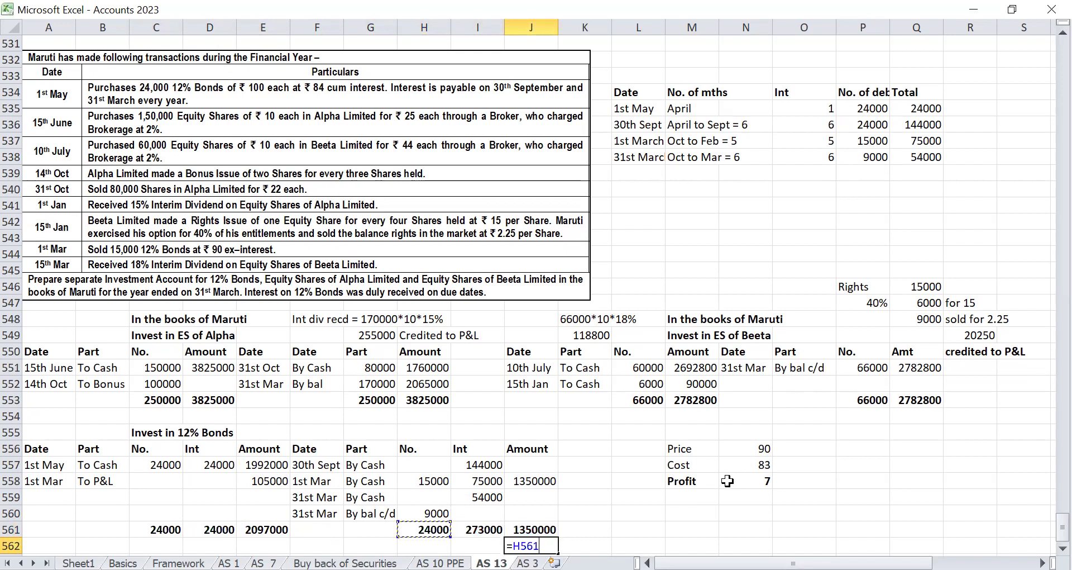
type("-")
key("Up")
key("Return")
Step: Enter 747000 in J560 as the amount of the By bal c/d entry
key("Up")
key("Up")
key("Up")
type("73")
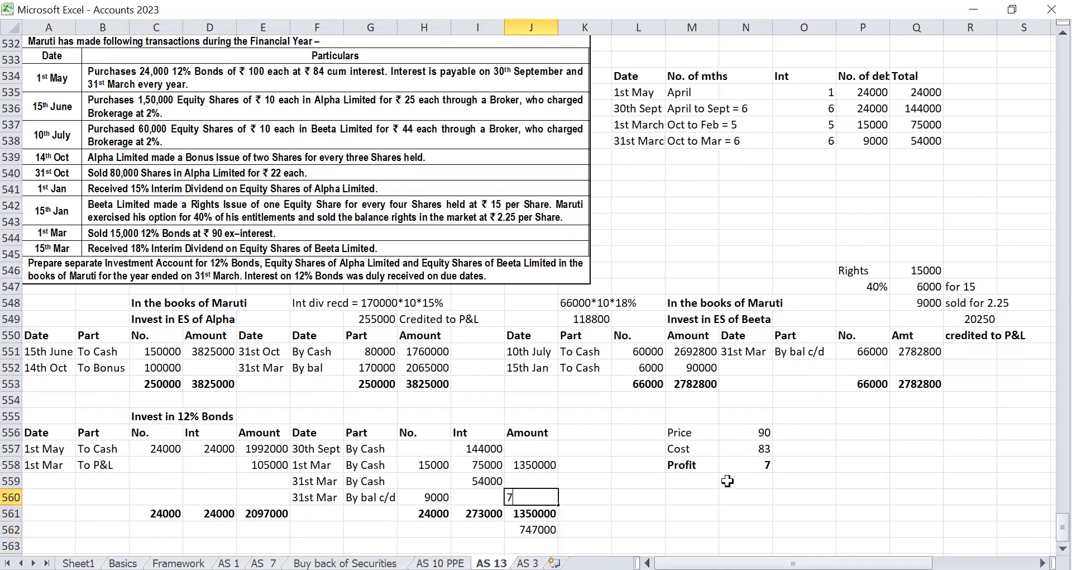
key("BackSpace")
type("47000")
key("Return")
Step: Copy the 31st Mar date from F560 to A559 and repeat To P&L from B558 in B559
key("Up")
key("Left")
key("Left")
key("Left")
key("Left")
key("ctrl+c")
key("Home")
key("Up")
key("ctrl+v")
key("Right")
type("=")
key("Up")
key("Return")
Step: Calculate the interest difference in D562 as I561 minus D561
key("Down")
key("Right")
key("Right")
key("Down")
type("=")
key("Up")
key("Right")
key("Right")
key("Right")
key("Right")
key("Right")
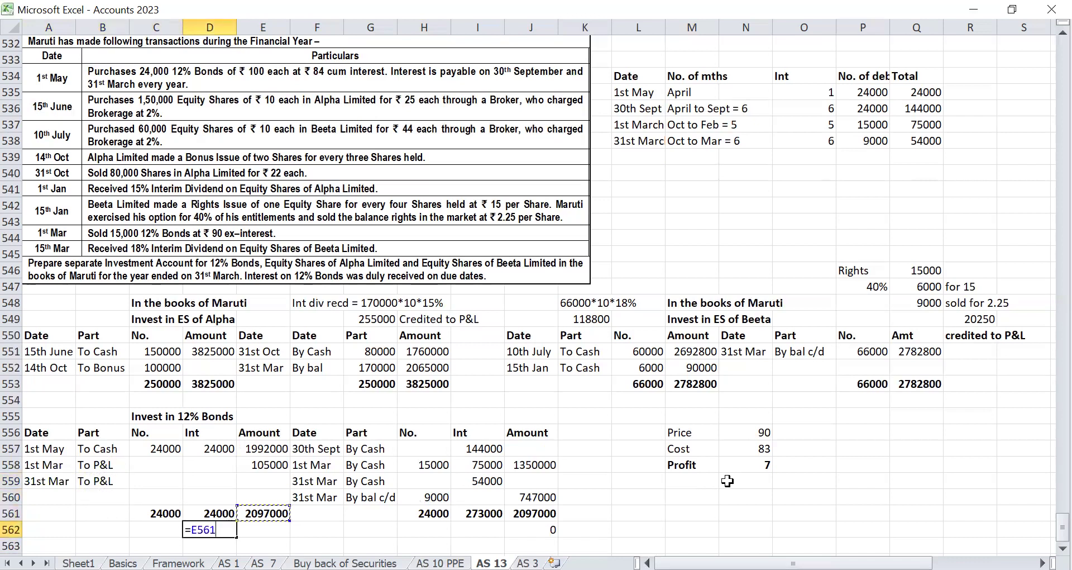
type("=")
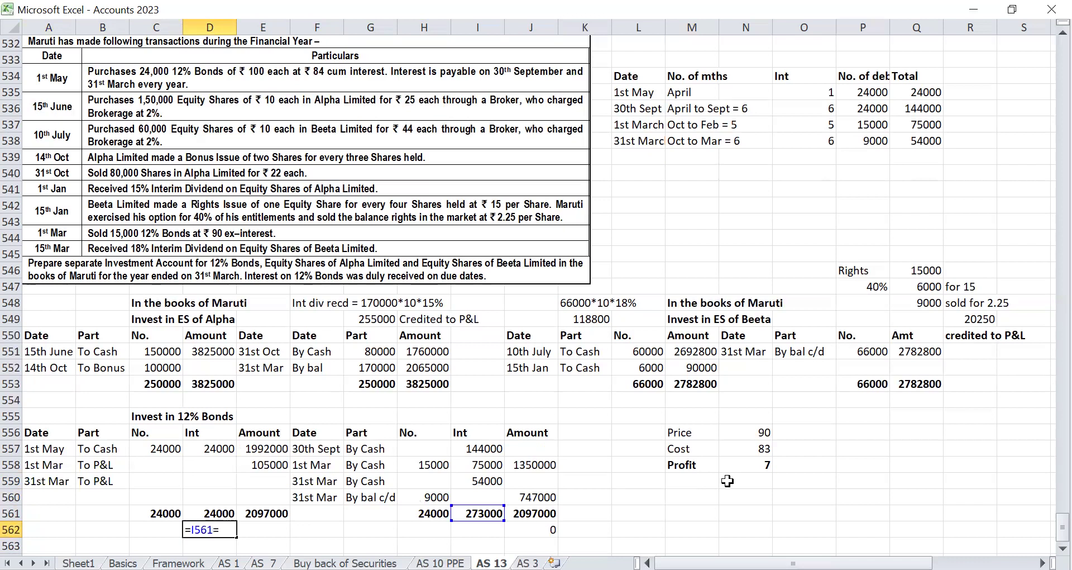
key("BackSpace")
type("-")
key("Up")
key("Return")
Step: Enter 249000 in D559 as the interest transferred to P&L
key("Up")
key("Up")
key("Up")
key("Up")
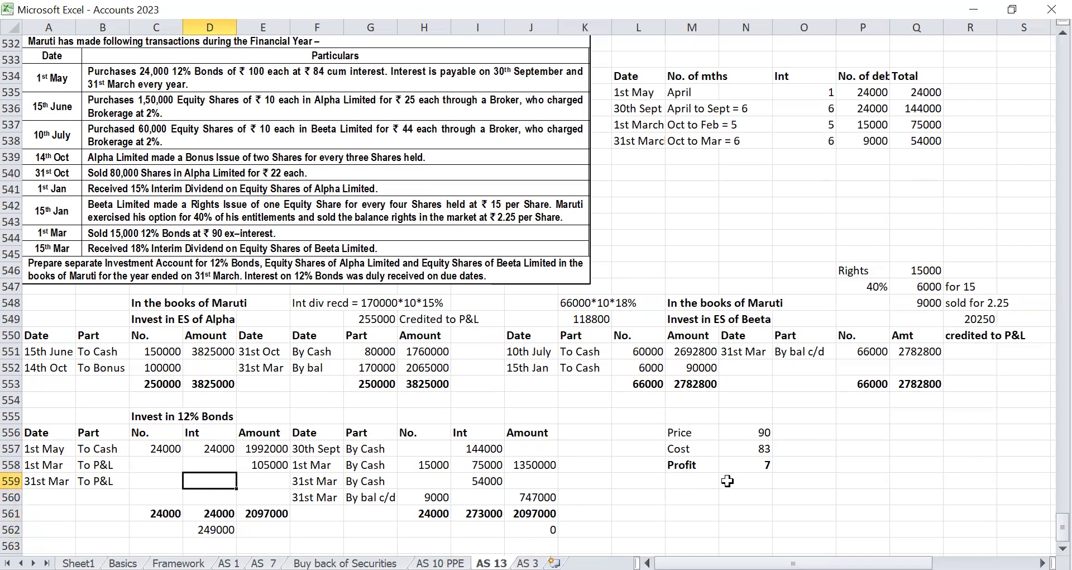
type("249000")
key("Return")
Step: Clear the interest difference formula from D562
key("Down")
key("Down")
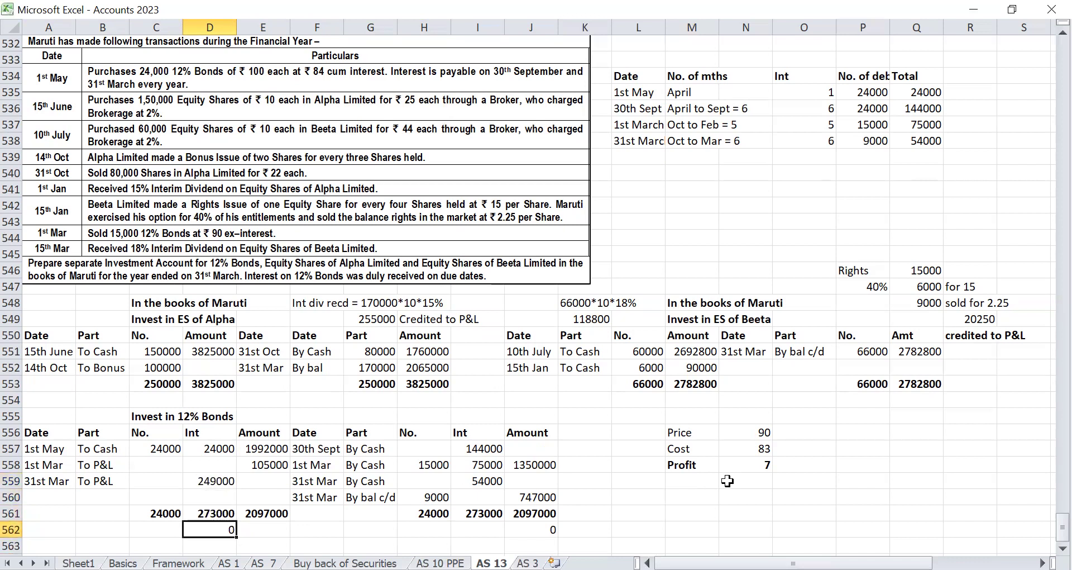
key("Up")
key("Up")
key("Up")
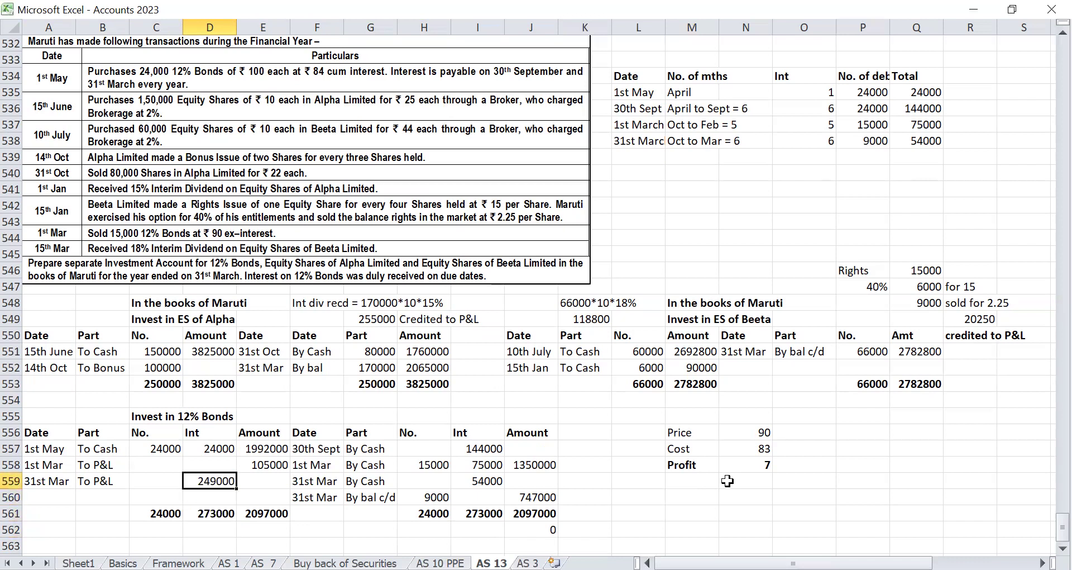
Step: Highlight the 31st Mar To P&L interest entry in A559:D559 to review it
key("shift+Left")
key("shift+Left")
key("shift+Left")
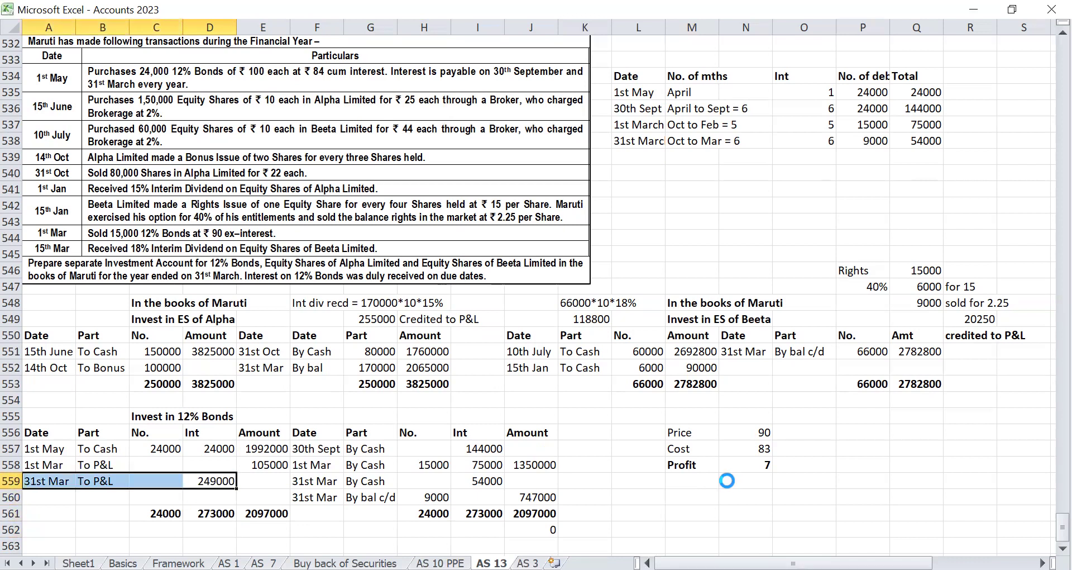
key("Left")
key("Left")
key("Left")
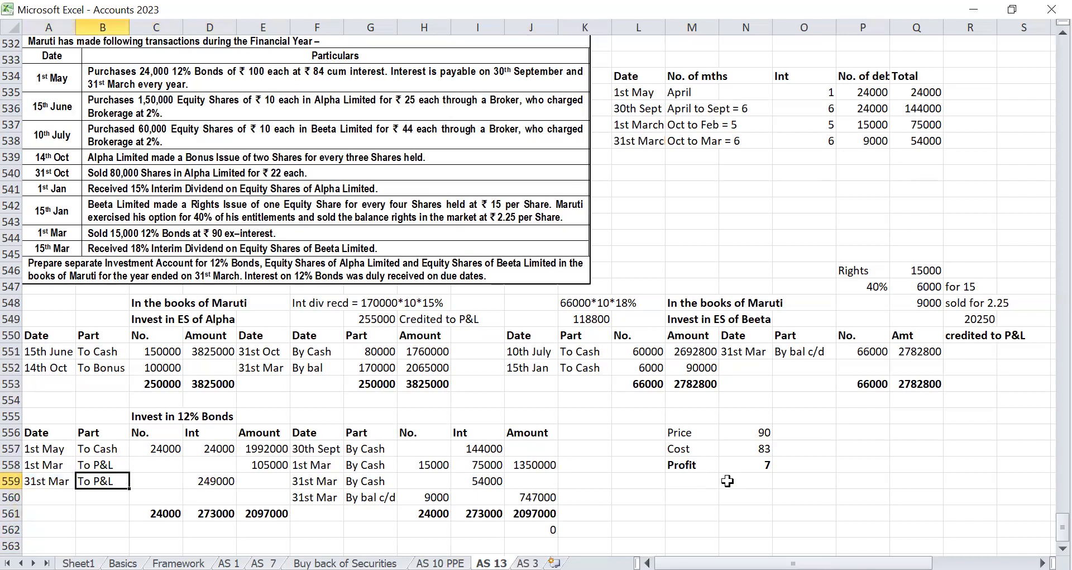
key("Right")
key("shift+Right")
key("shift+Right")
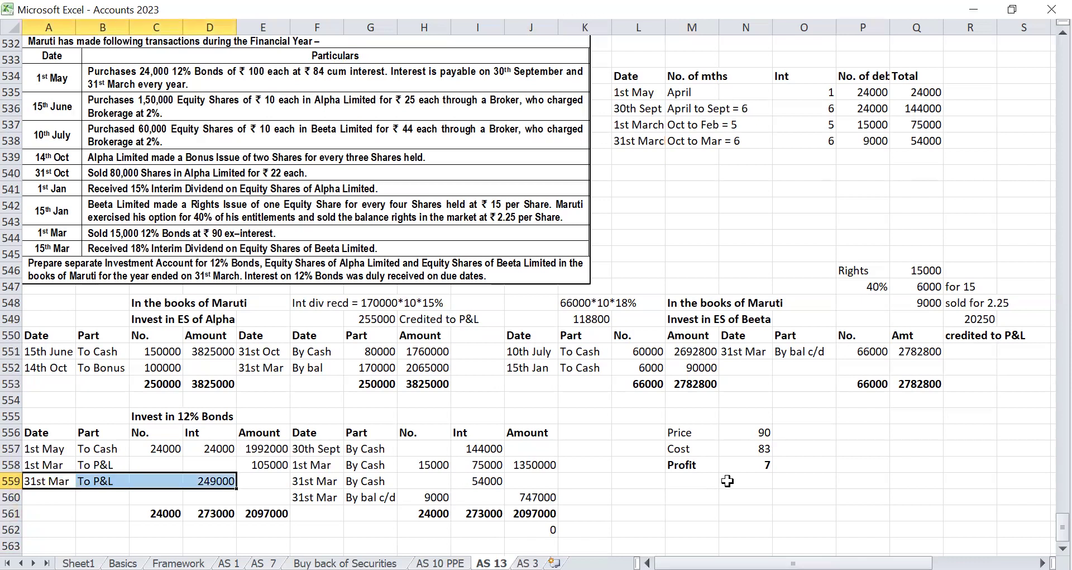
Step: Clear the amount difference check from J562 below the 12% Bonds account and return to the number total in C561
key("Down")
key("Down")
key("Down")
key("ctrl+Right")
key("Delete")
key("Up")
key("ctrl+Left")
key("ctrl+Left")
key("ctrl+Left")
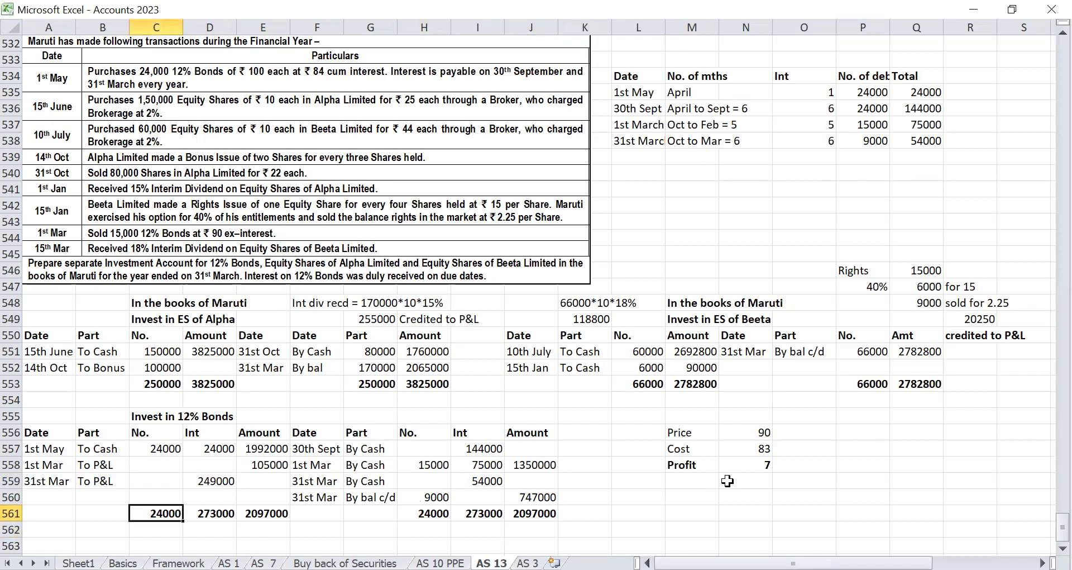